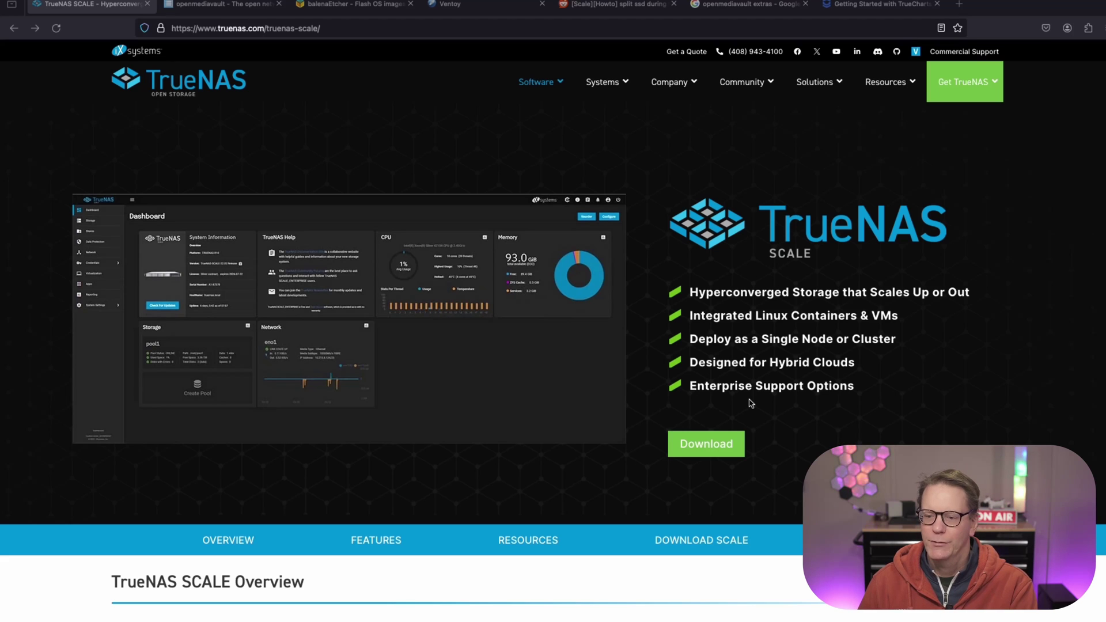
Switch to the openmediavault tab and scroll through its homepage feature list.
left_click(226, 5)
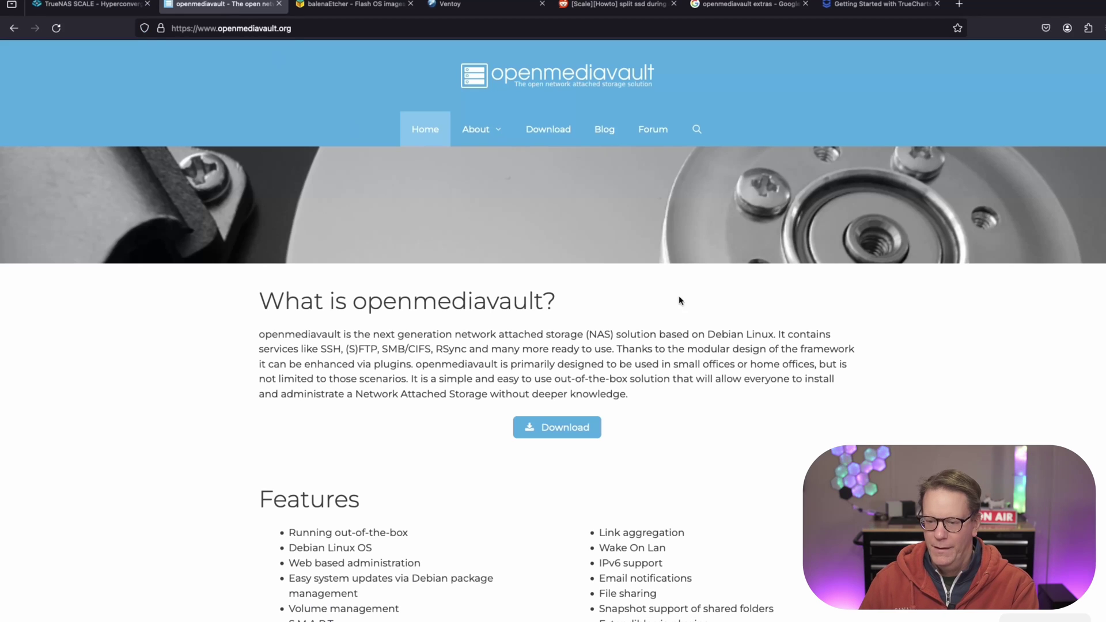
scroll(717, 314, "down", 3)
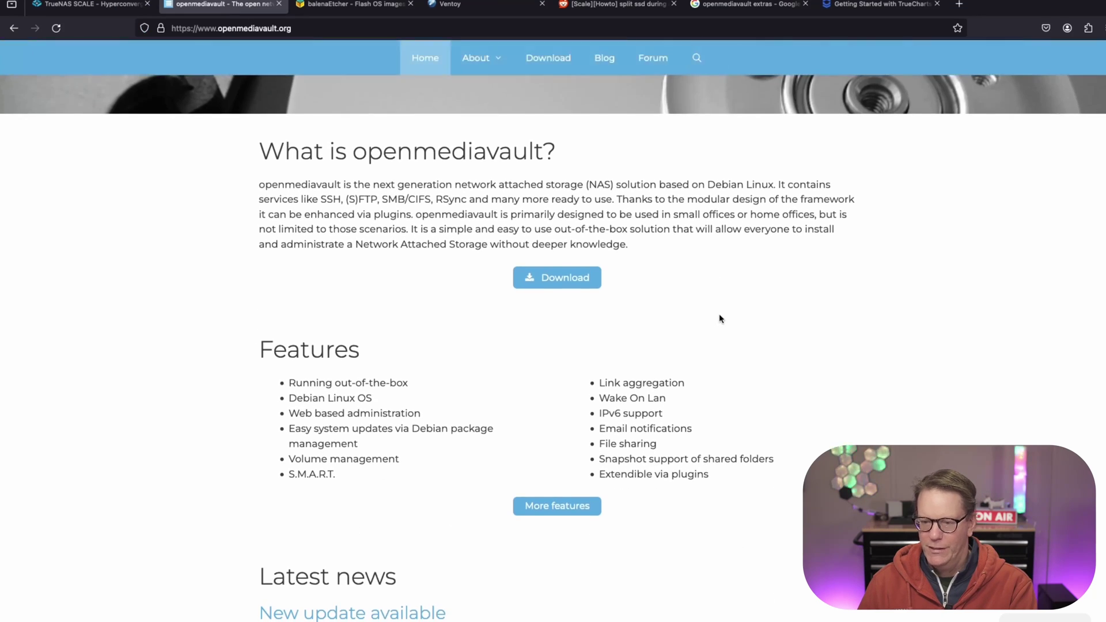
scroll(719, 313, "down", 1)
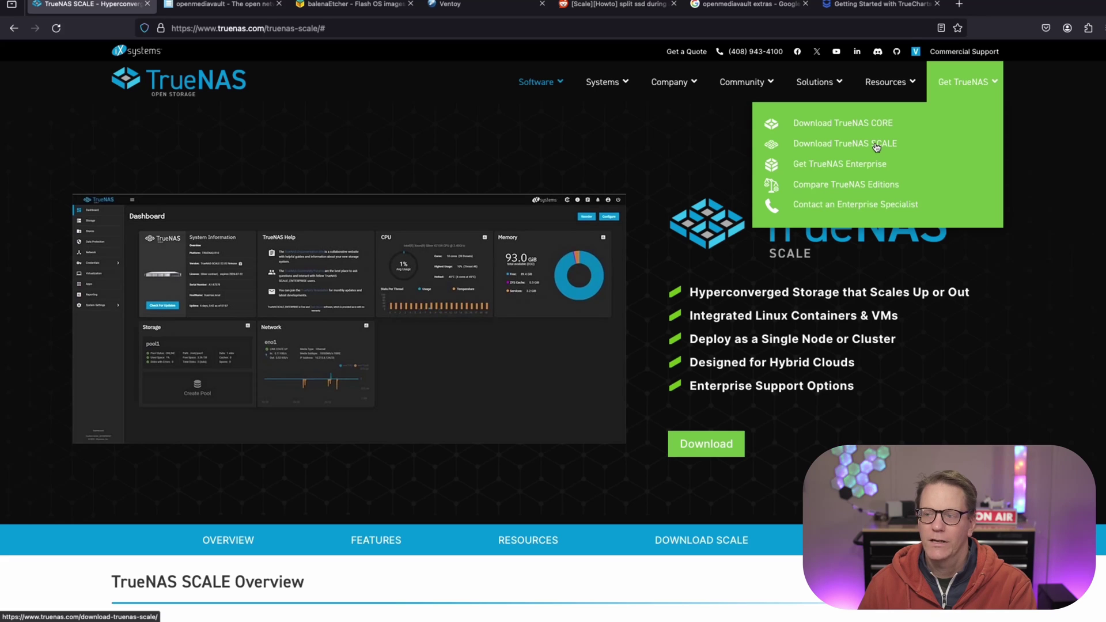
Open the TrueNAS SCALE download page, then start the stable openmediavault ISO download.
left_click(876, 148)
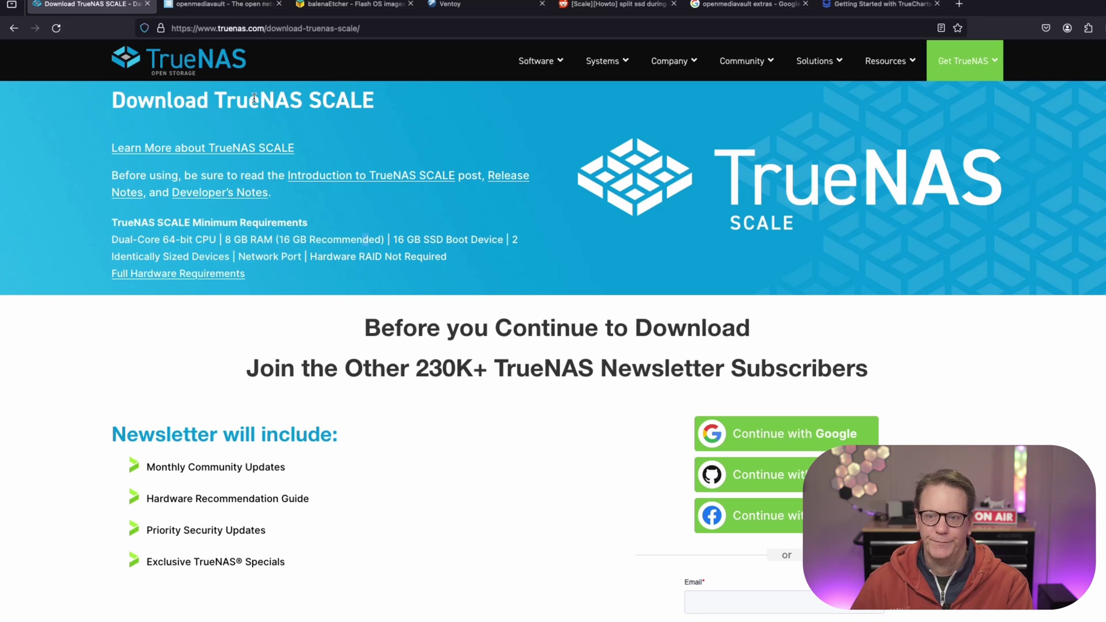
key("ctrl+Tab")
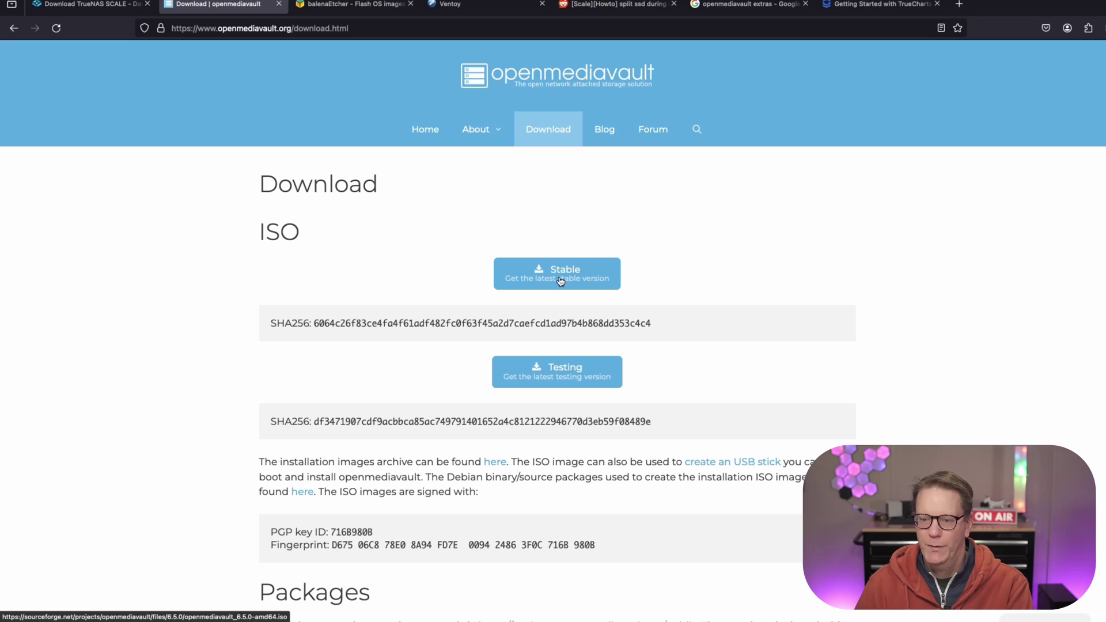
left_click(561, 281)
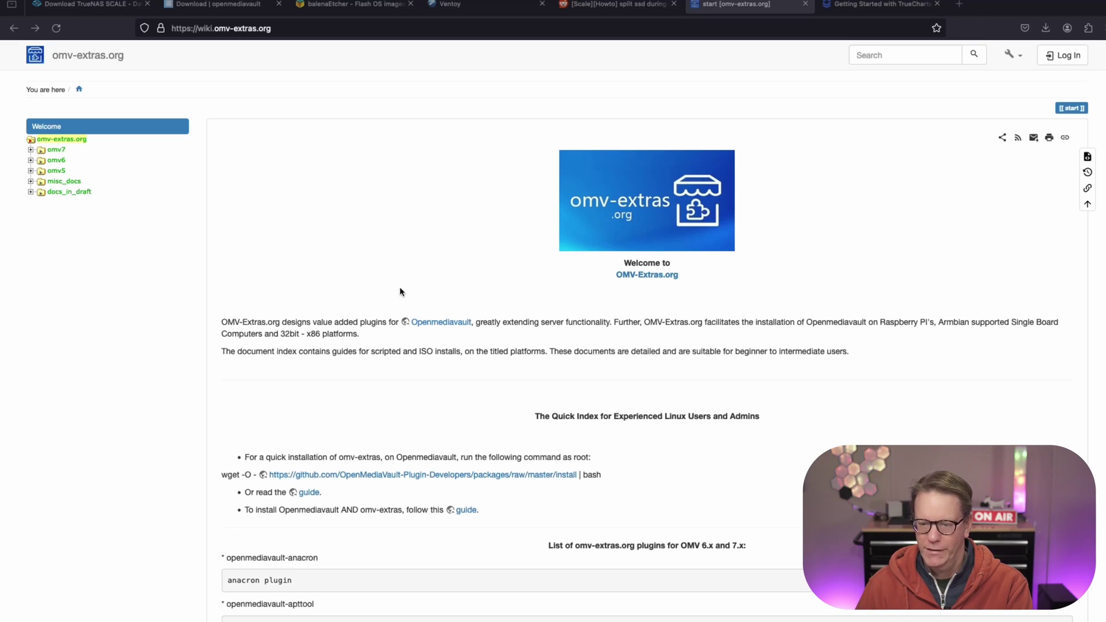
Scroll the omv-extras wiki and select its wget quick-install command line.
scroll(403, 291, "down", 2)
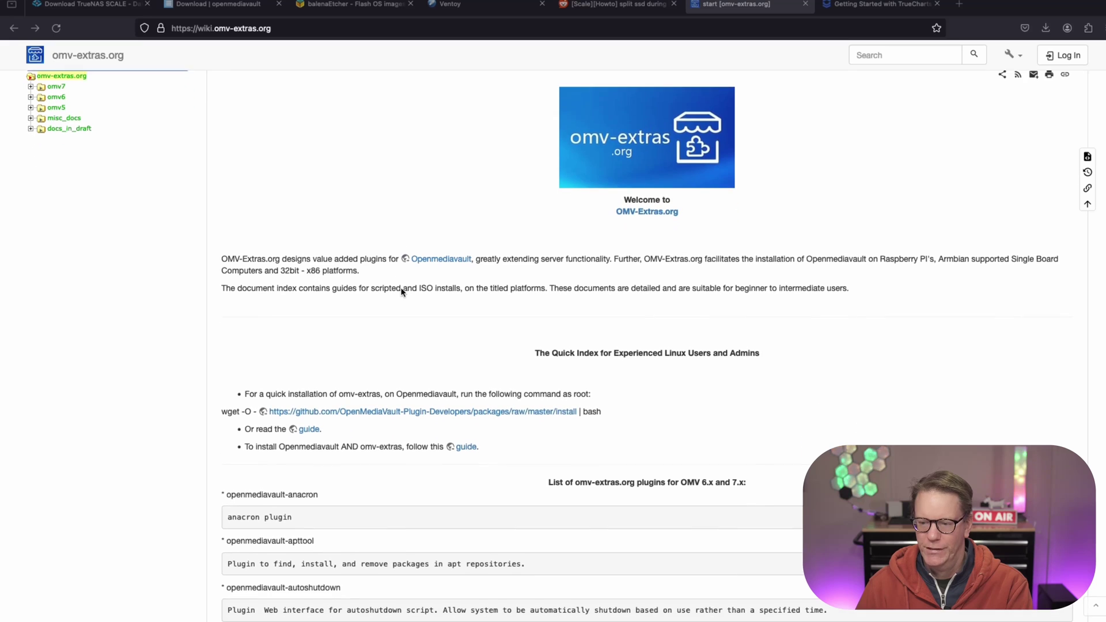
left_click(222, 414)
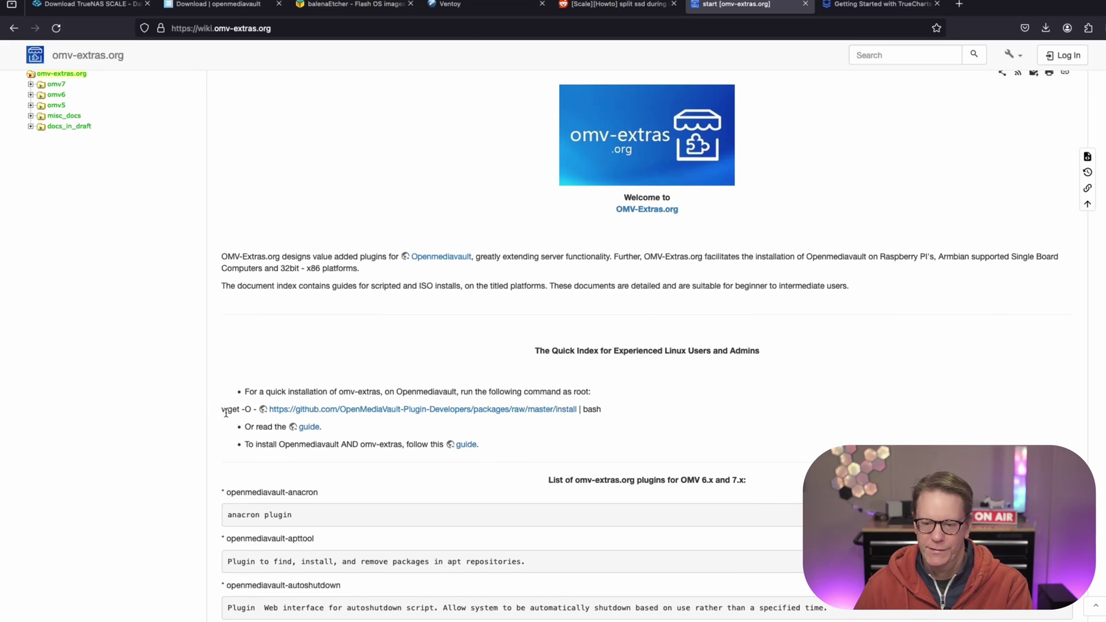
left_click_drag(222, 409, 577, 409)
left_click(607, 408)
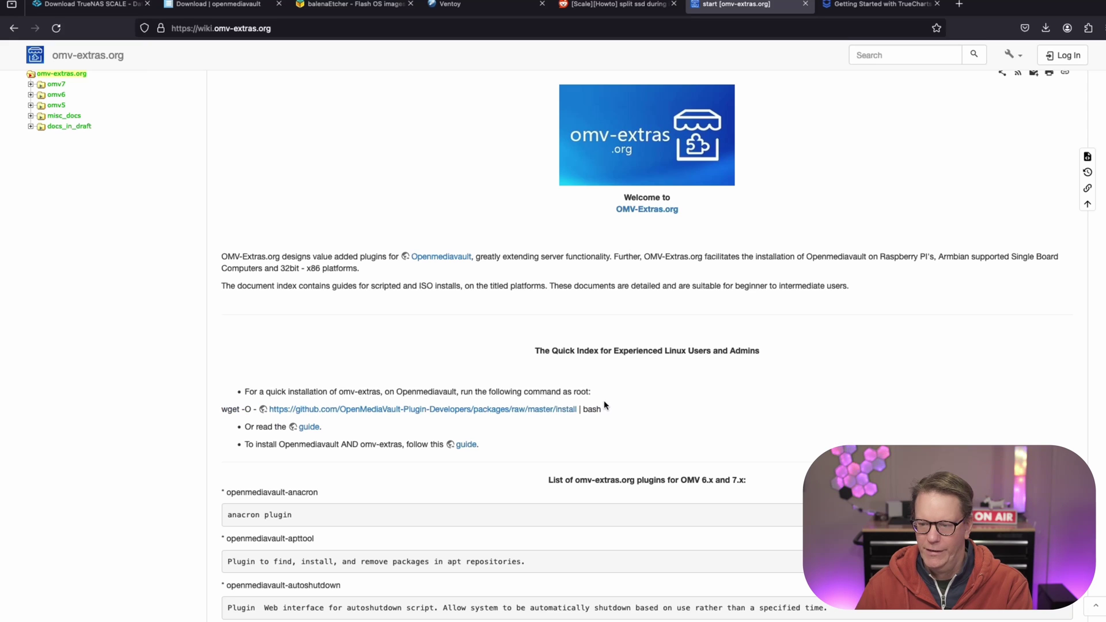
triple_click(611, 408)
left_click_drag(614, 328, 619, 341)
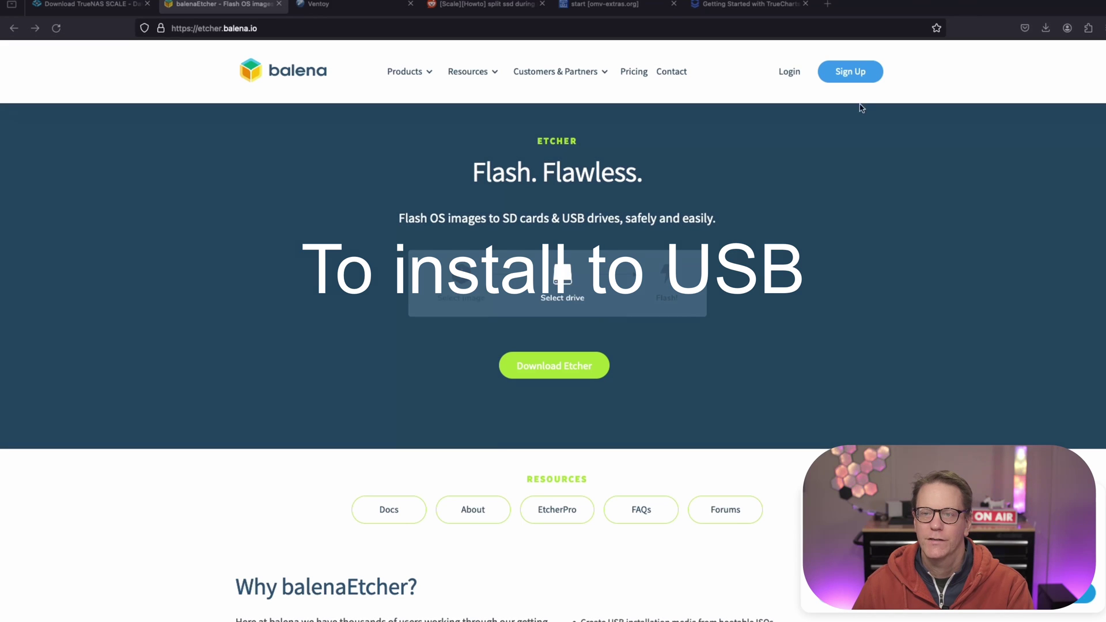
Close the balenaEtcher tab so the Ventoy page becomes active.
left_click(280, 4)
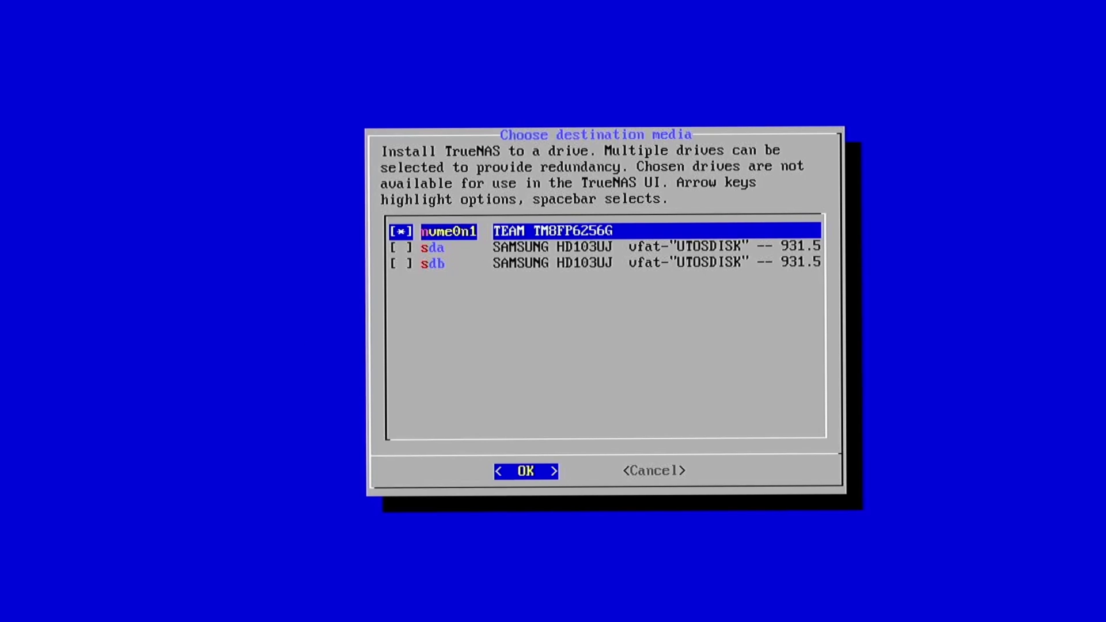
Install TrueNAS onto nvme0n1, formatting the boot device and confirming the erase.
key("Return")
key("Right")
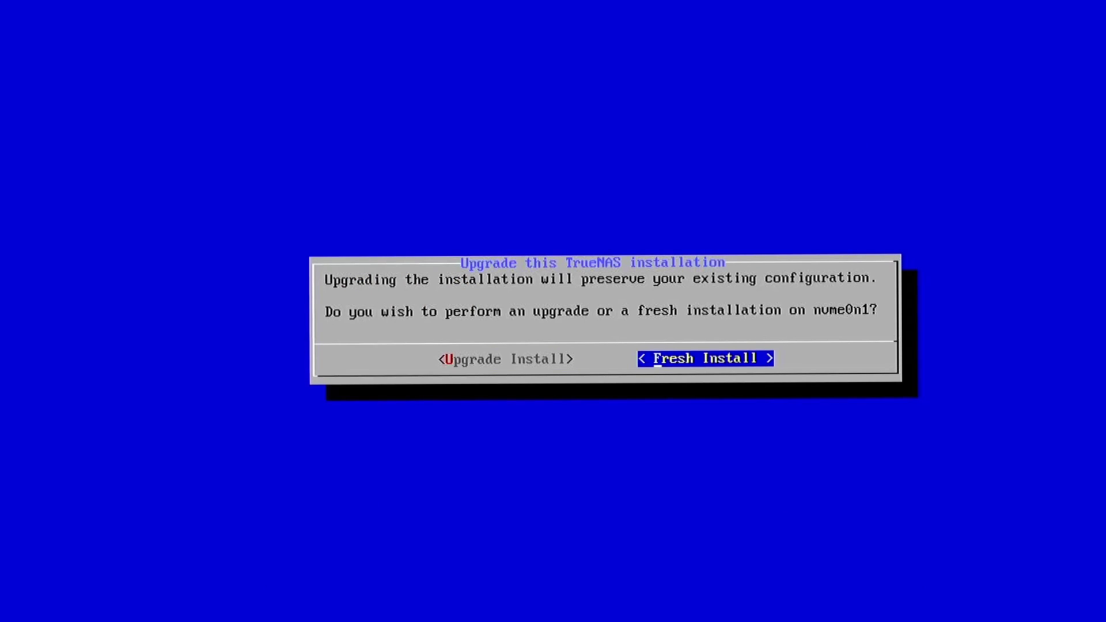
key("Left")
key("Return")
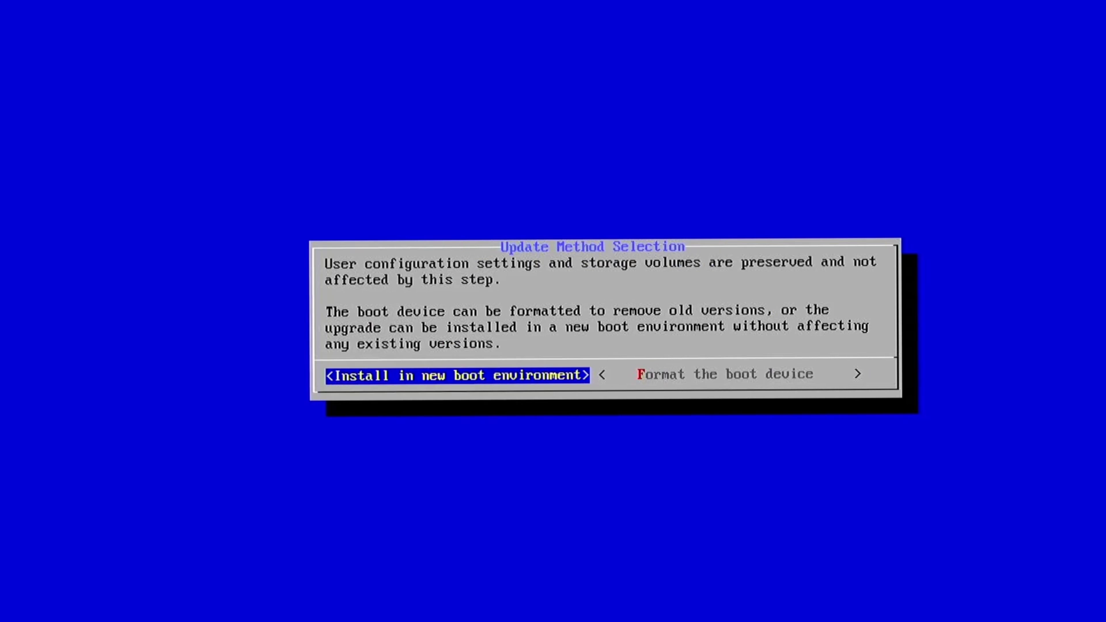
key("Right")
key("Return")
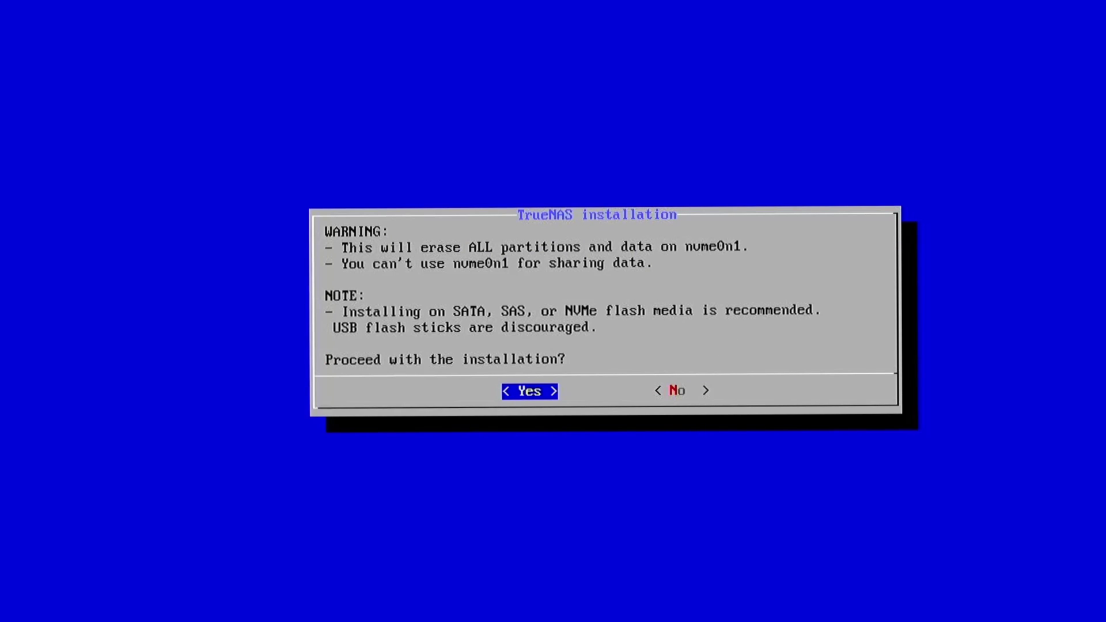
key("Return")
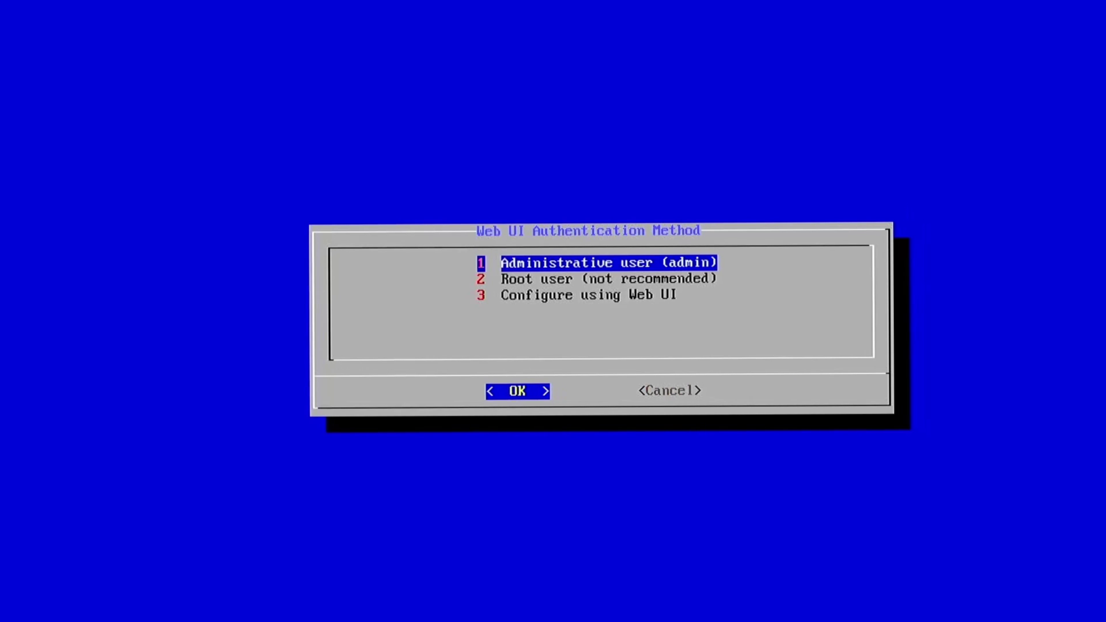
Set an admin web-login password, dismiss the success notice, and highlight Reboot System.
key("Return")
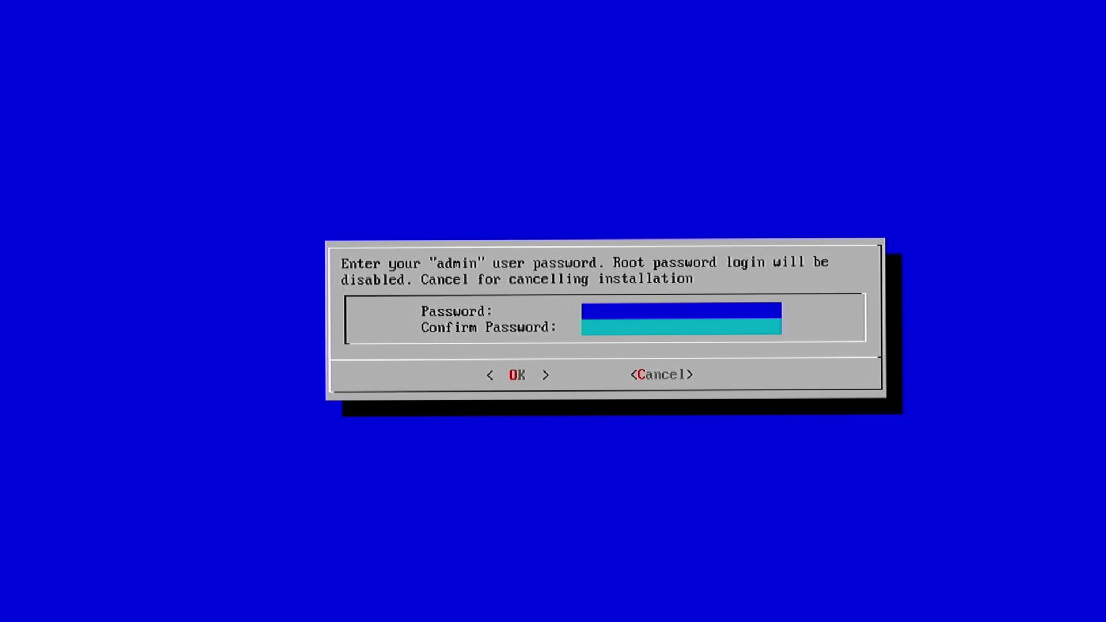
type("password1234")
key("Down")
type("password1234")
key("Return")
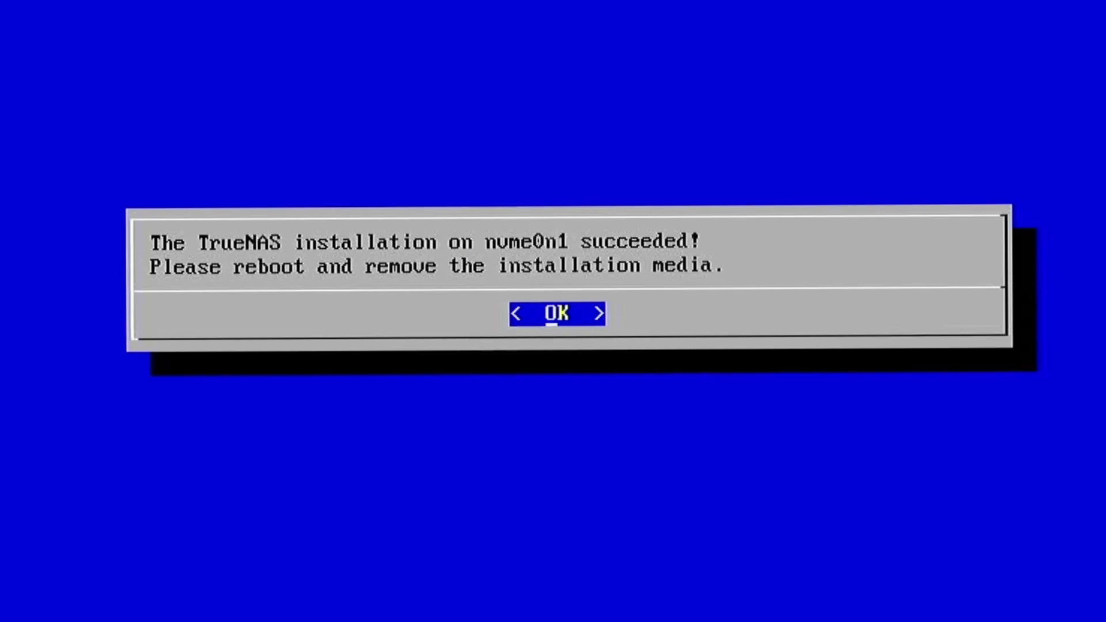
key("Return")
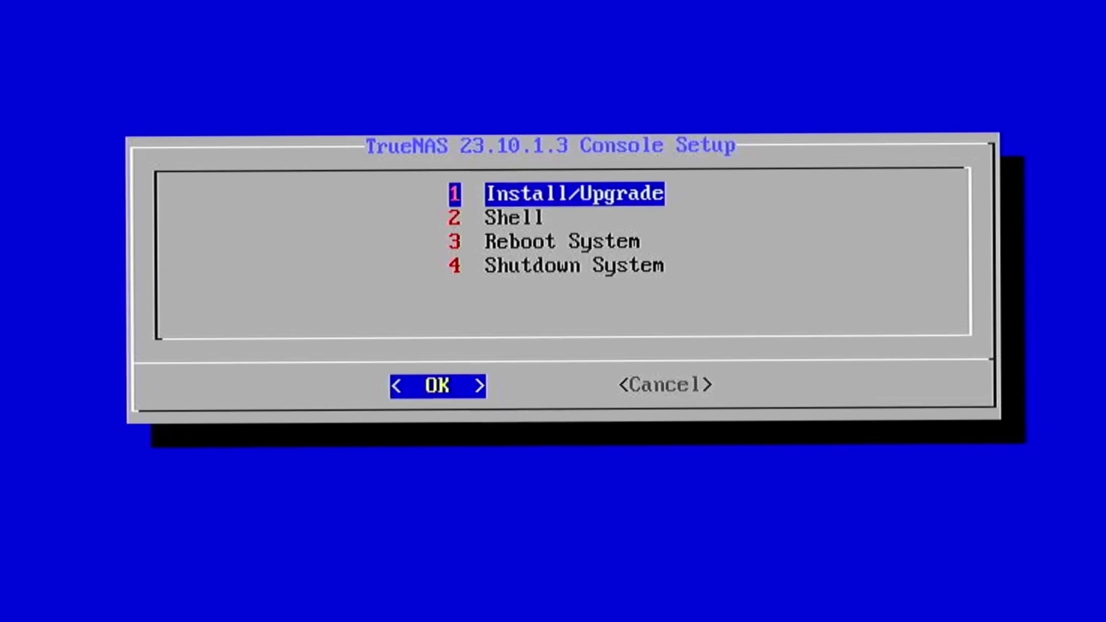
key("Down")
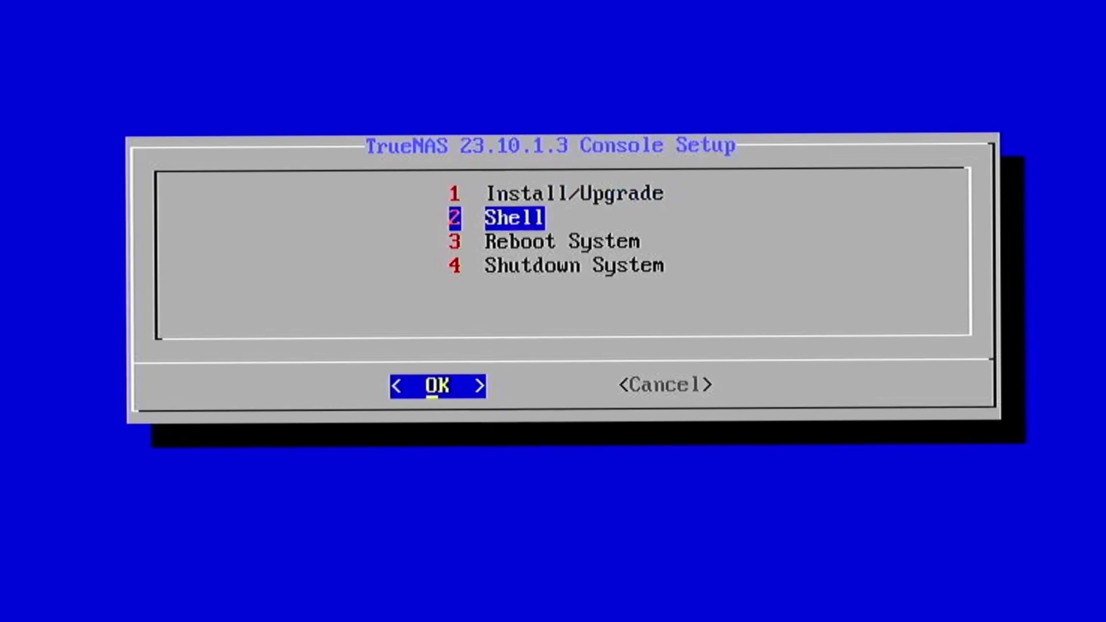
key("Down")
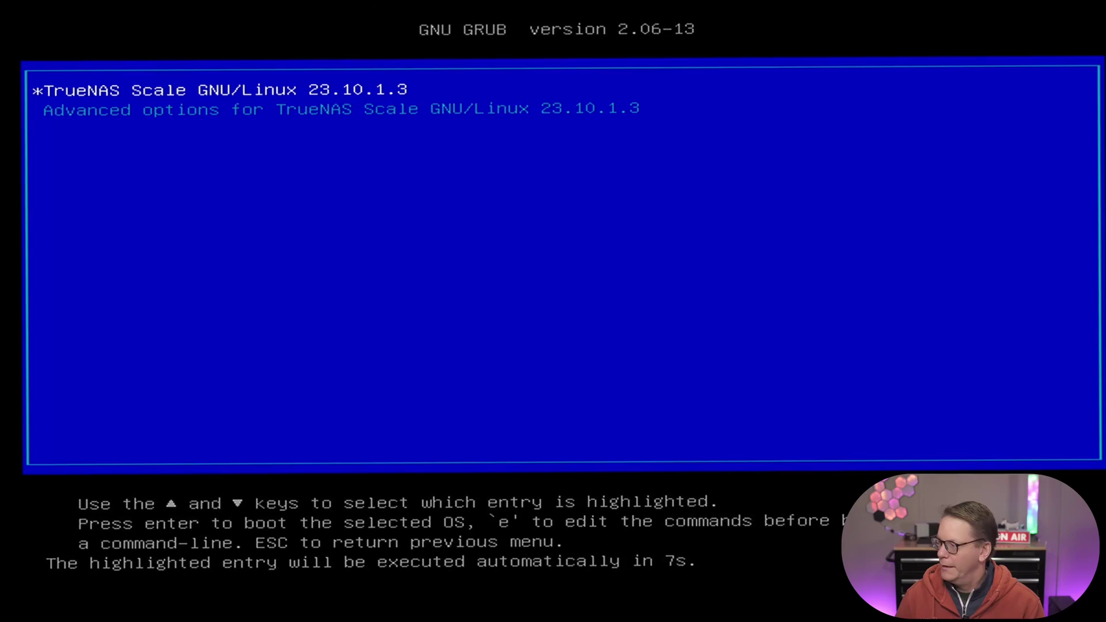
Boot the TrueNAS Scale GNU/Linux 23.10.1.3 entry from the GRUB menu.
key("Return")
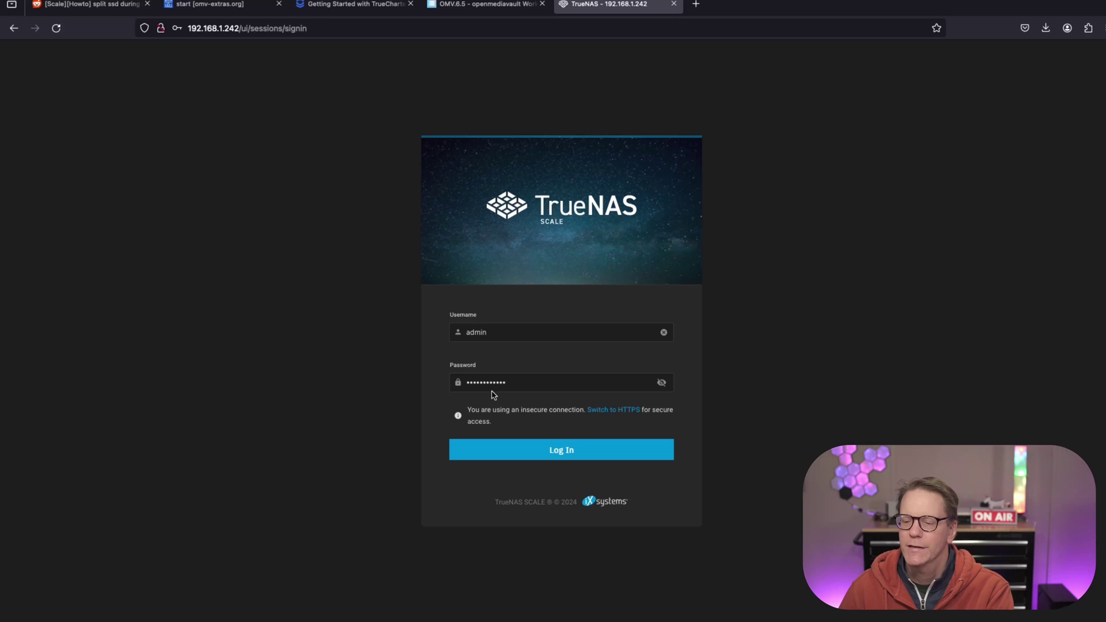
Log in as admin, decline Firefox's password save, and look over the 23.10.1.3 Dashboard.
left_click(544, 455)
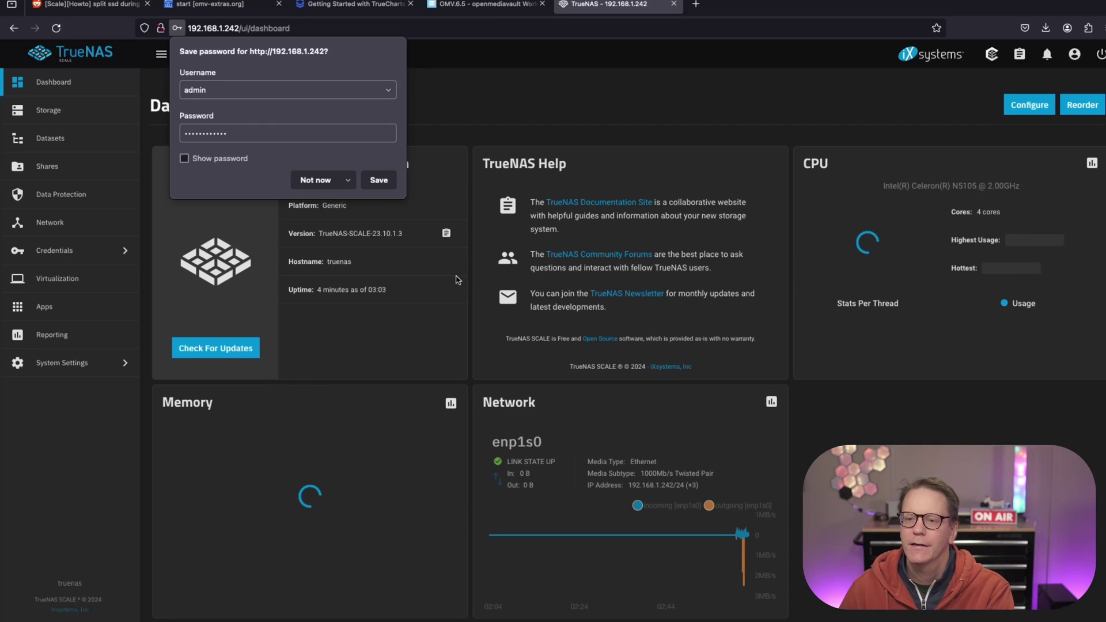
left_click(298, 180)
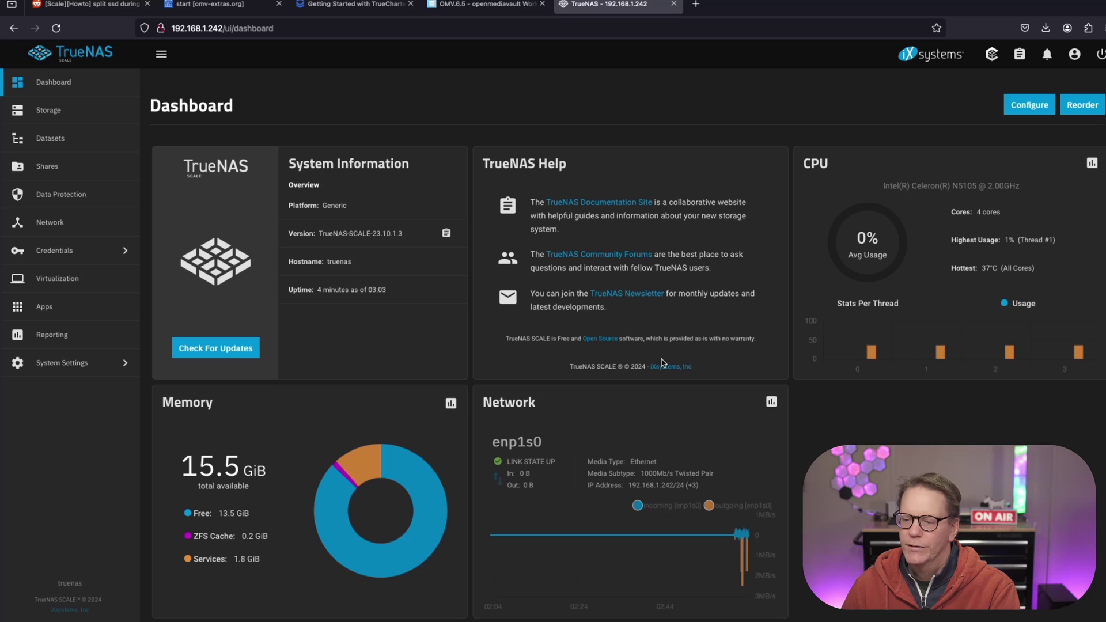
scroll(654, 363, "down", 1)
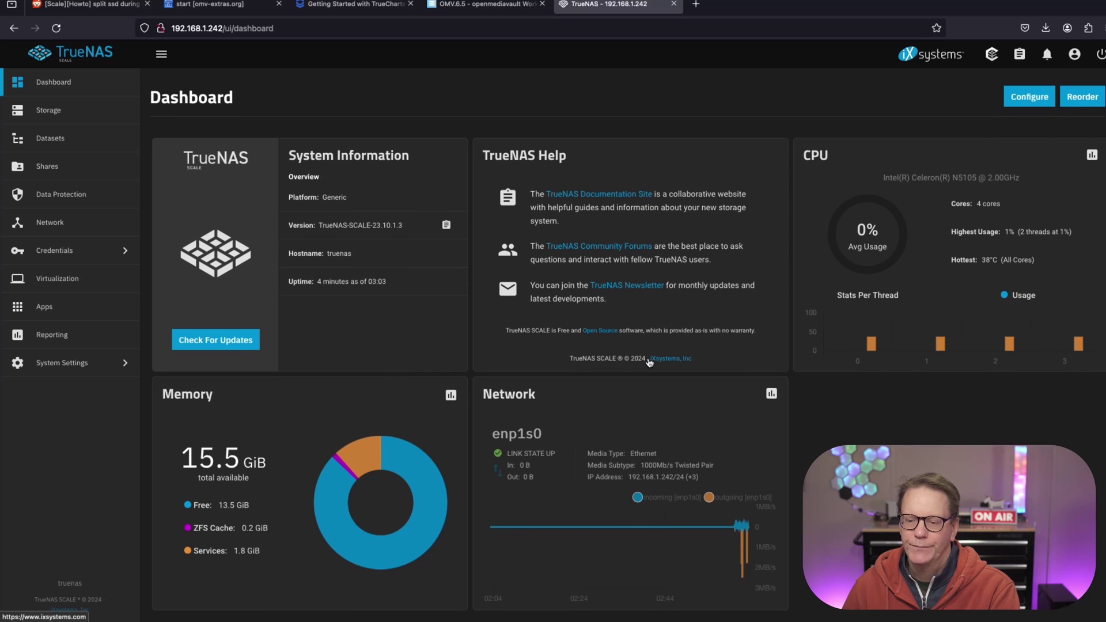
scroll(649, 361, "up", 1)
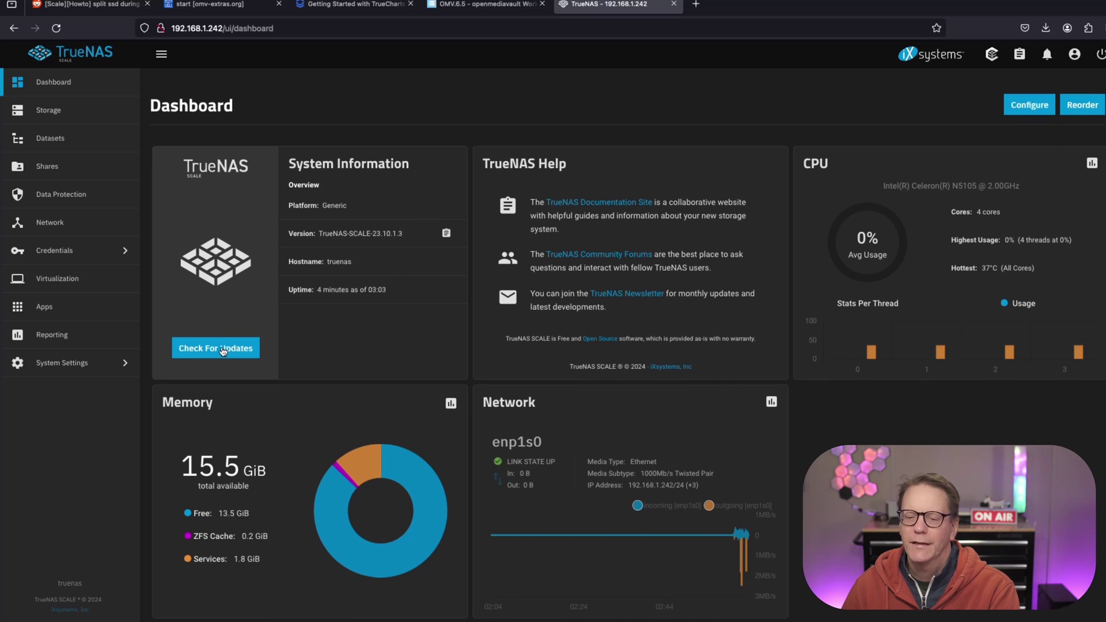
Check for updates, find none available, and return to the Dashboard.
left_click(224, 351)
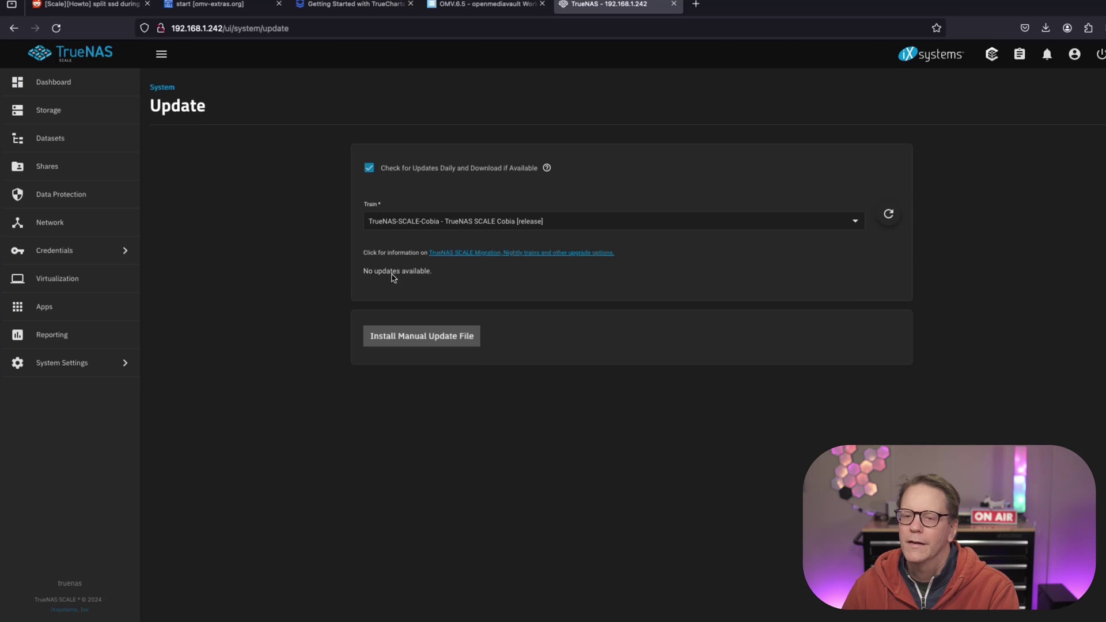
left_click(83, 88)
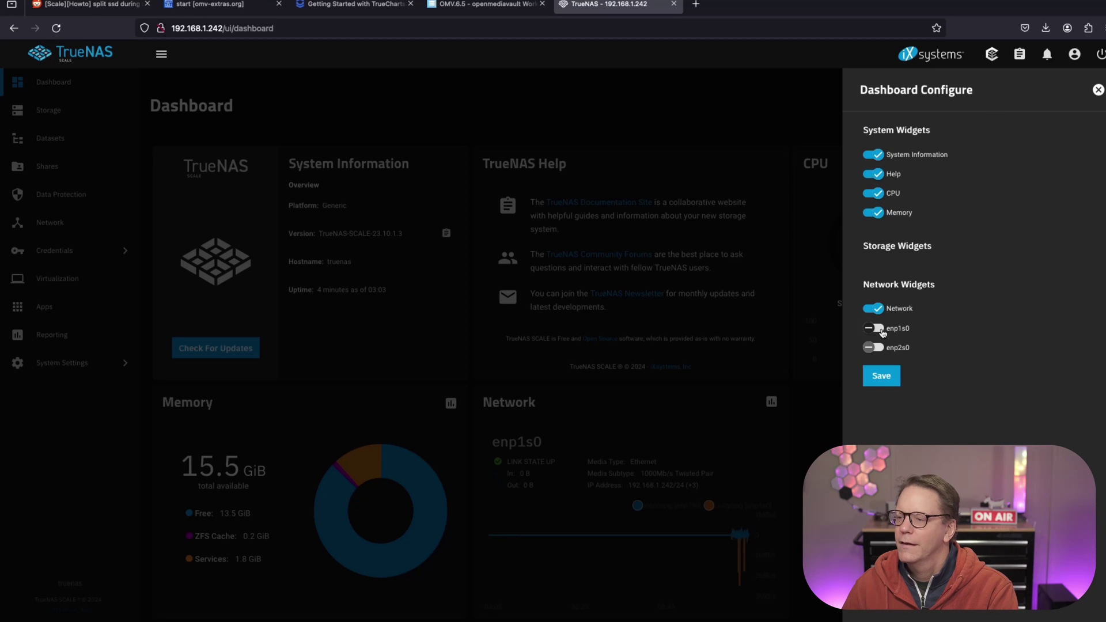
left_click(883, 331)
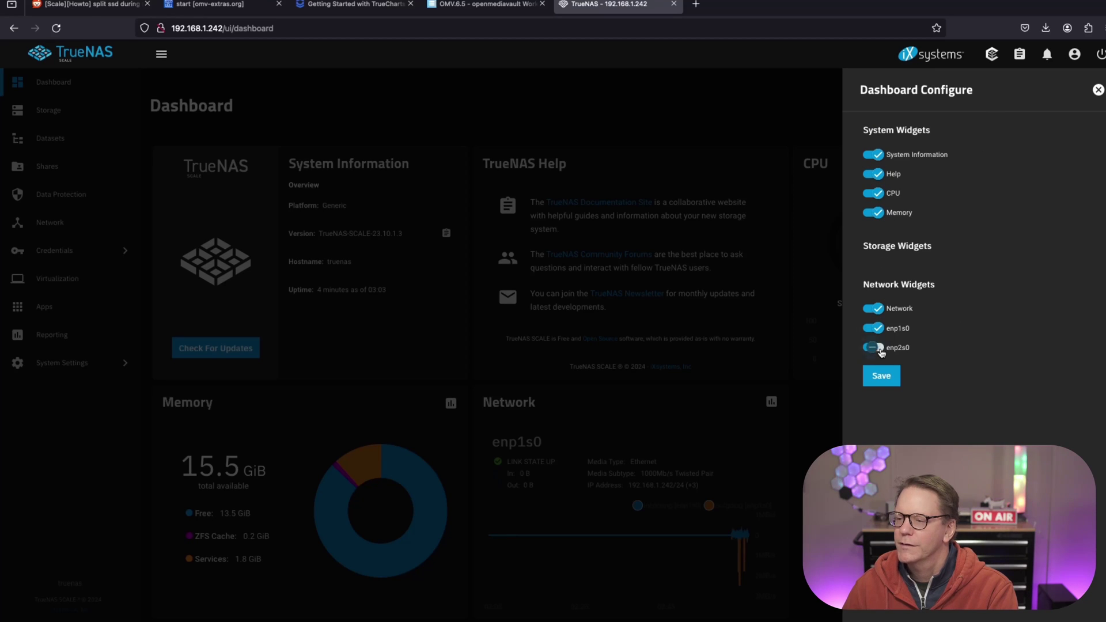
left_click(876, 347)
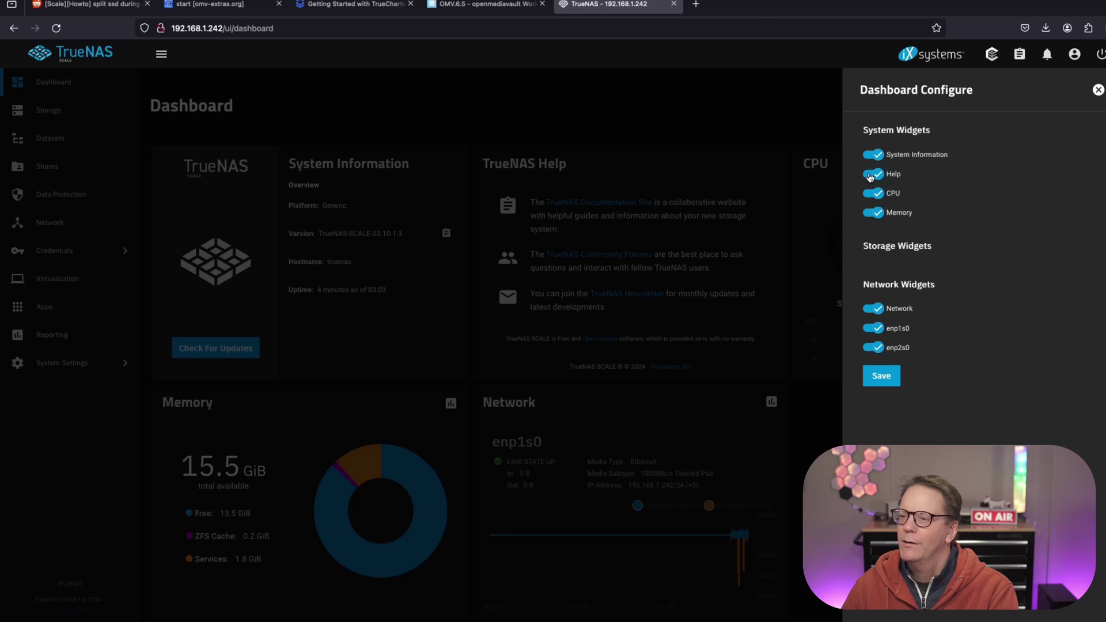
left_click(871, 174)
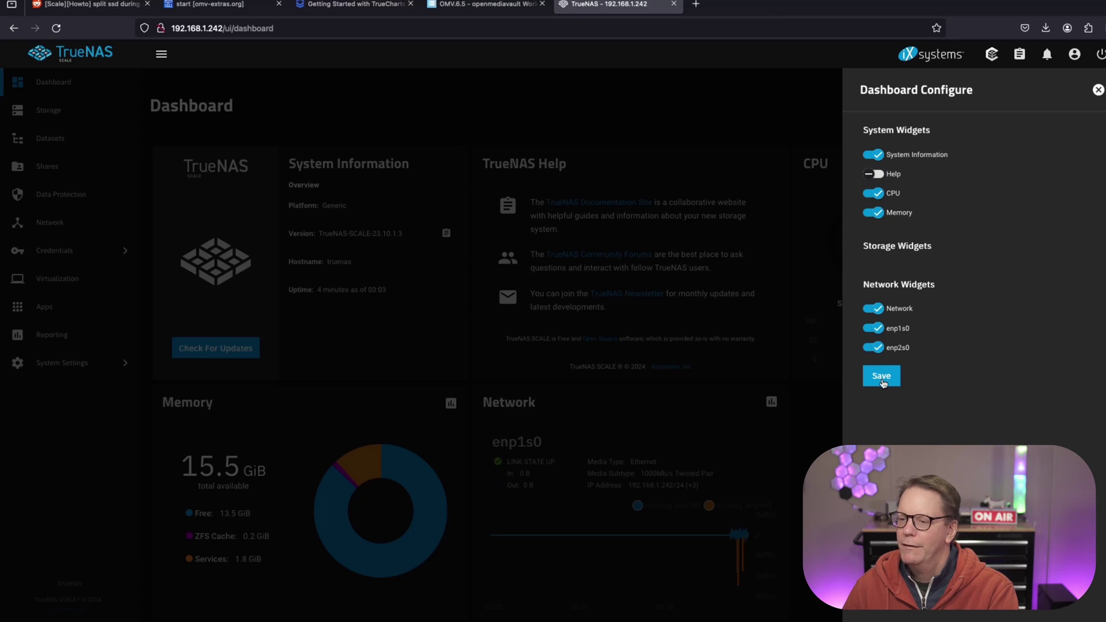
left_click(881, 378)
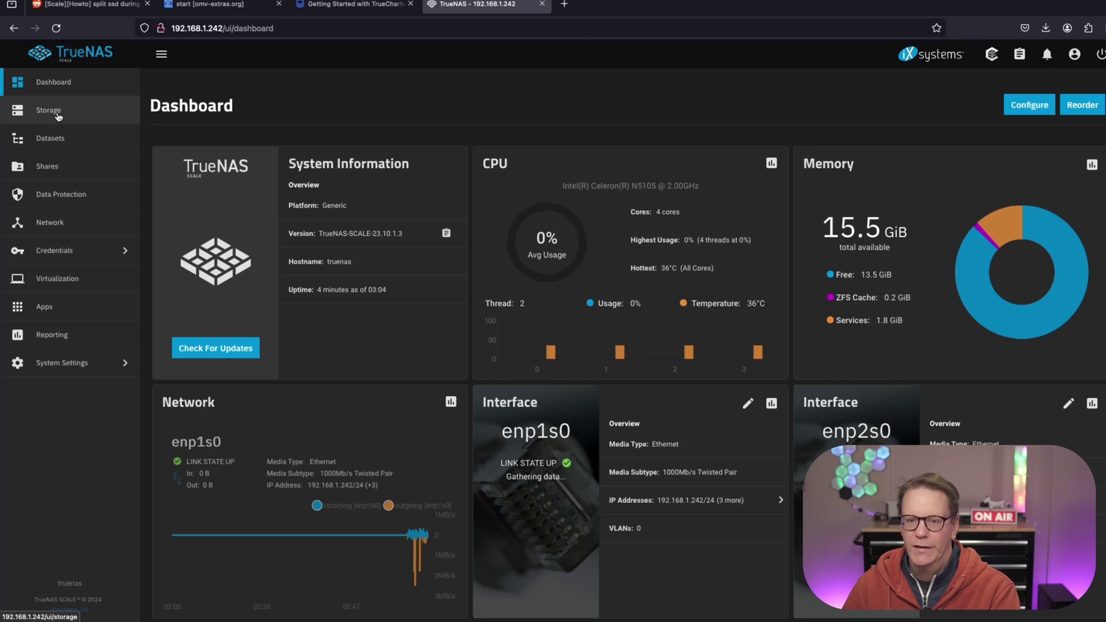
Start a new storage pool named Olympic and choose the Mirror data layout.
left_click(58, 117)
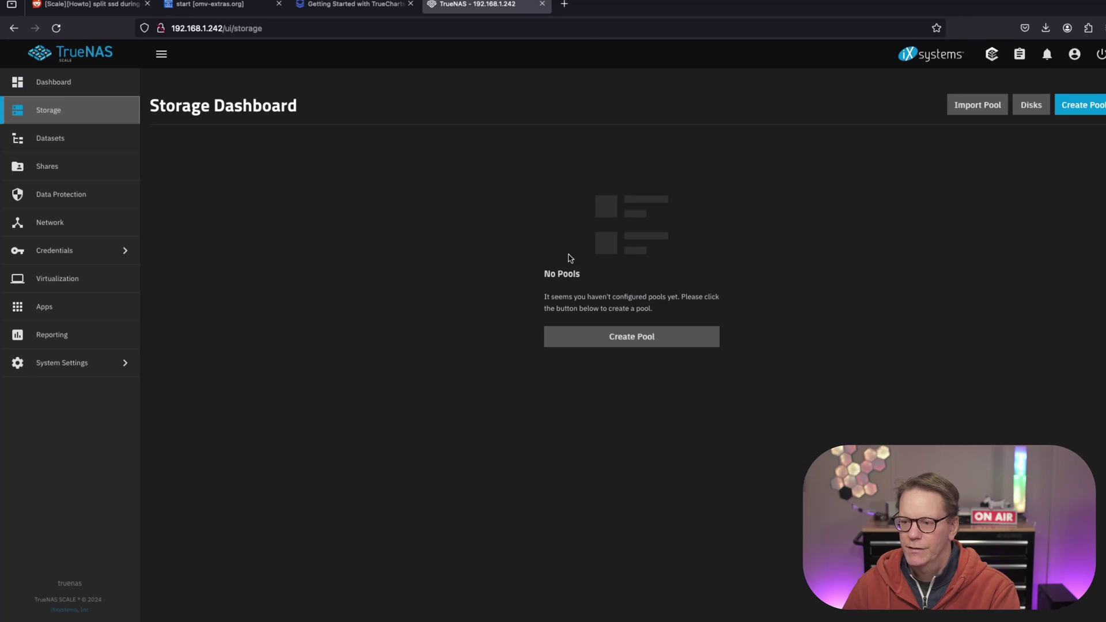
left_click(642, 338)
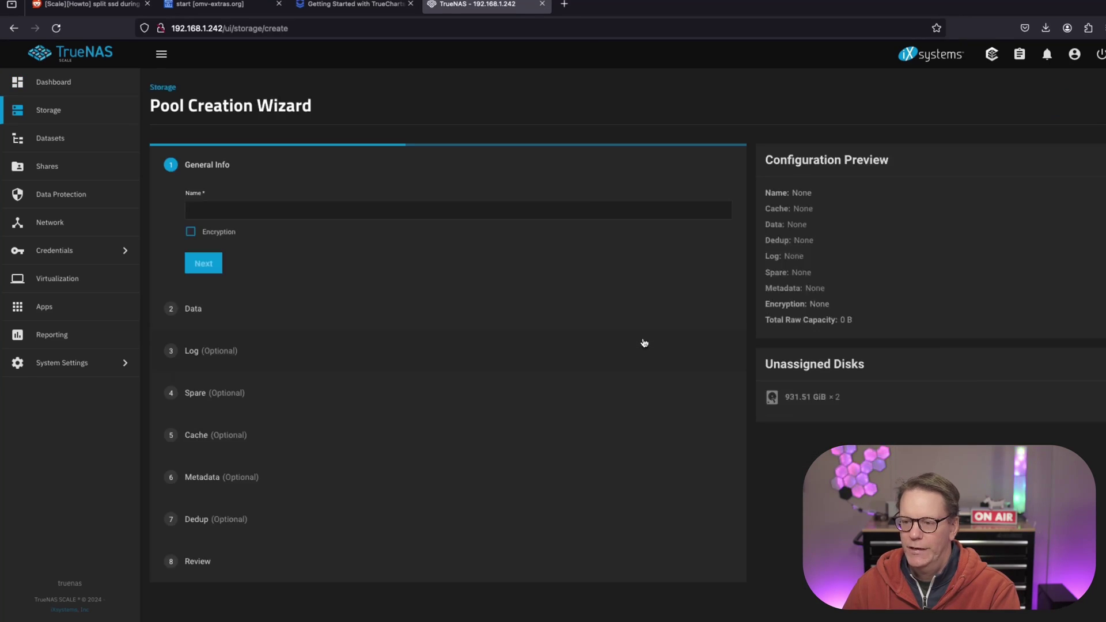
left_click(226, 210)
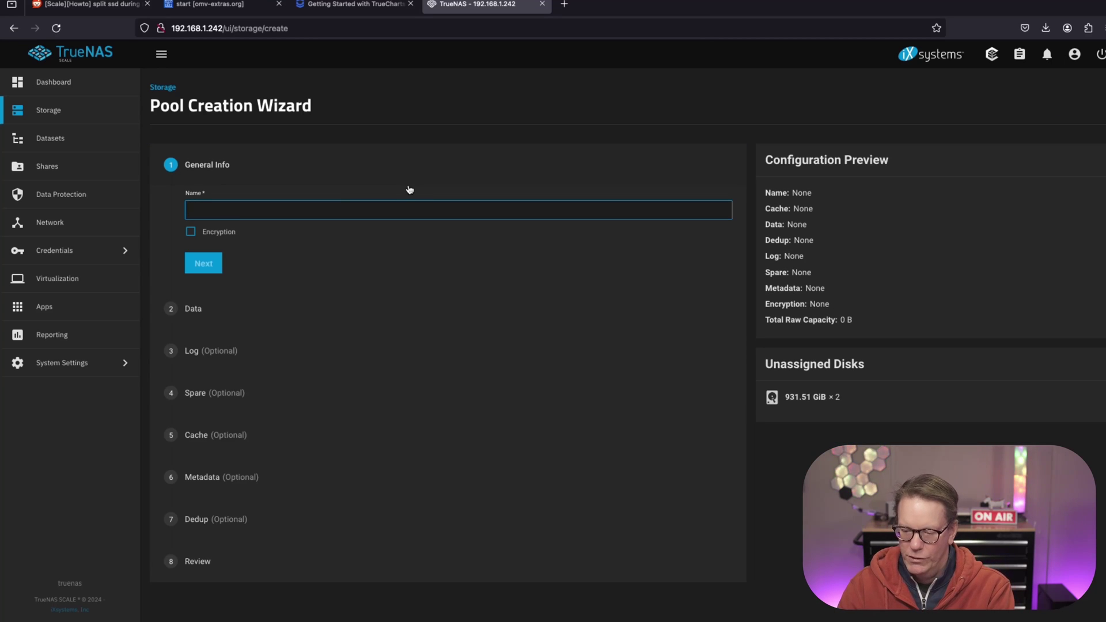
type("ssd")
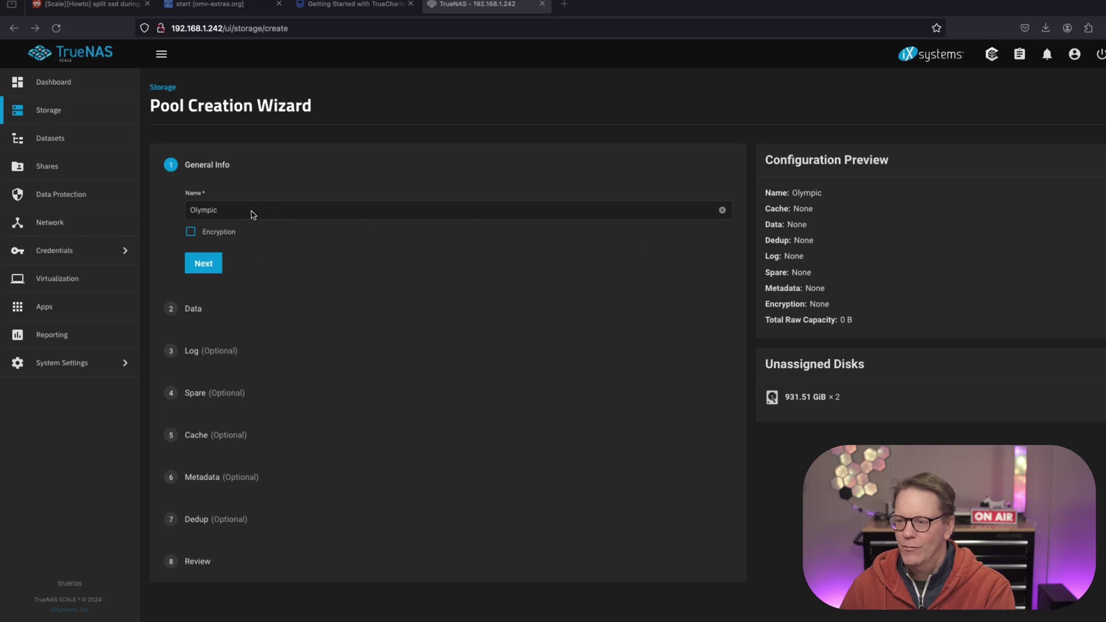
left_click(204, 265)
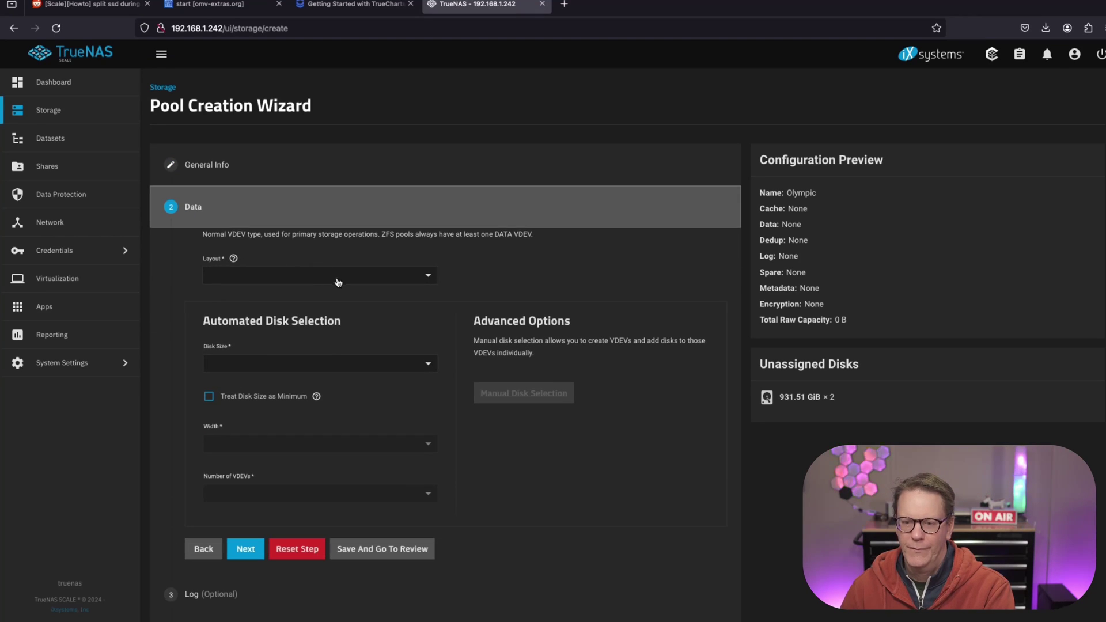
left_click(411, 283)
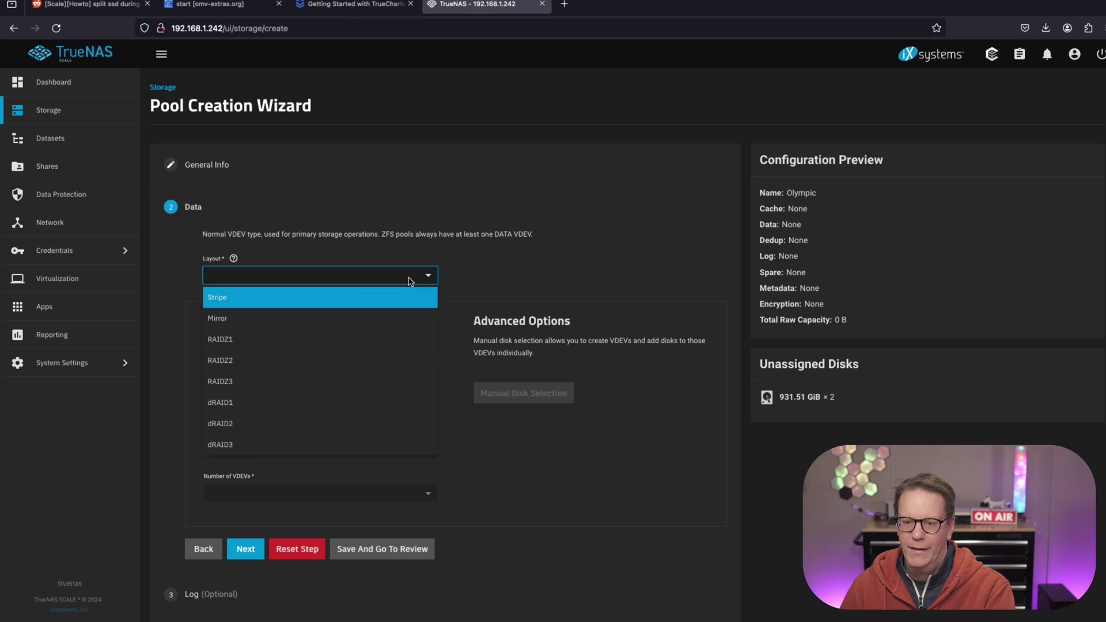
left_click(316, 318)
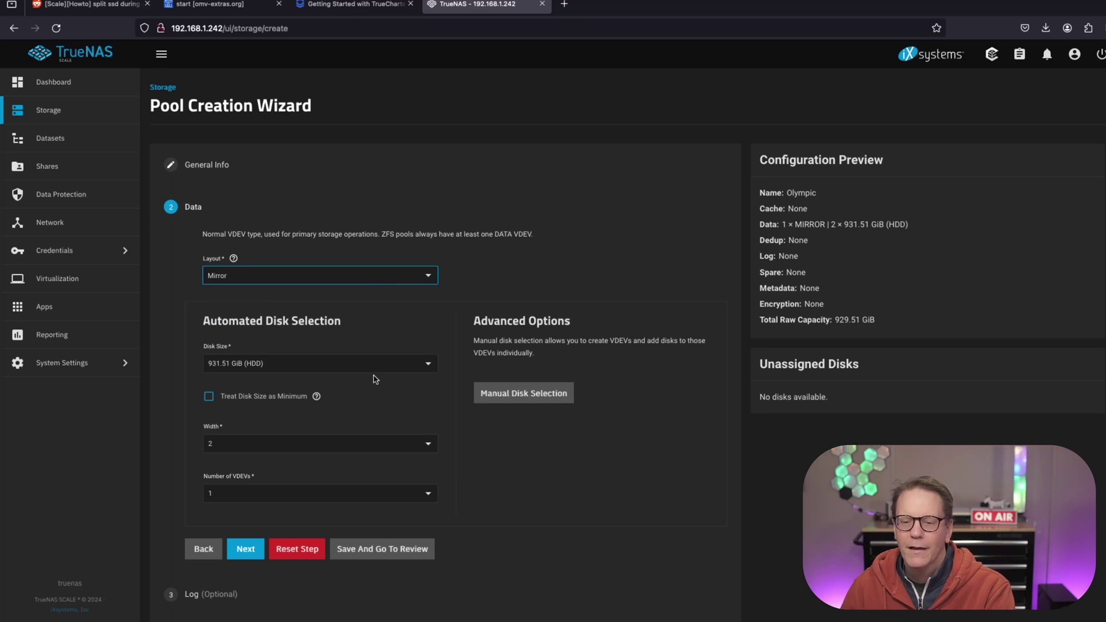
Review the pool settings and create it, confirming the disks will be erased.
scroll(376, 379, "down", 3)
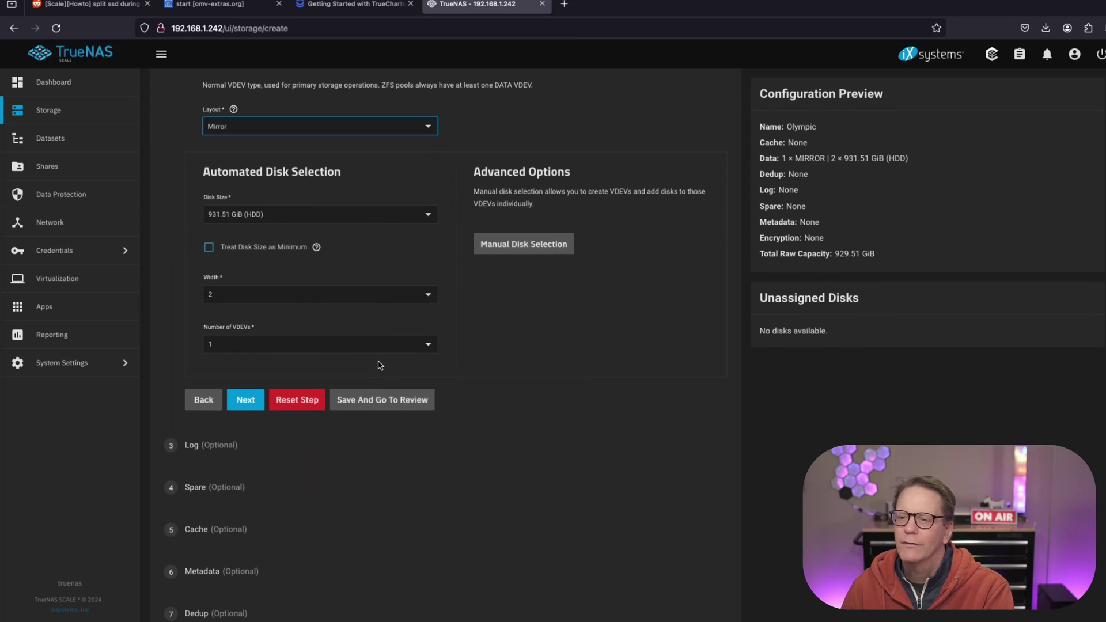
left_click(244, 404)
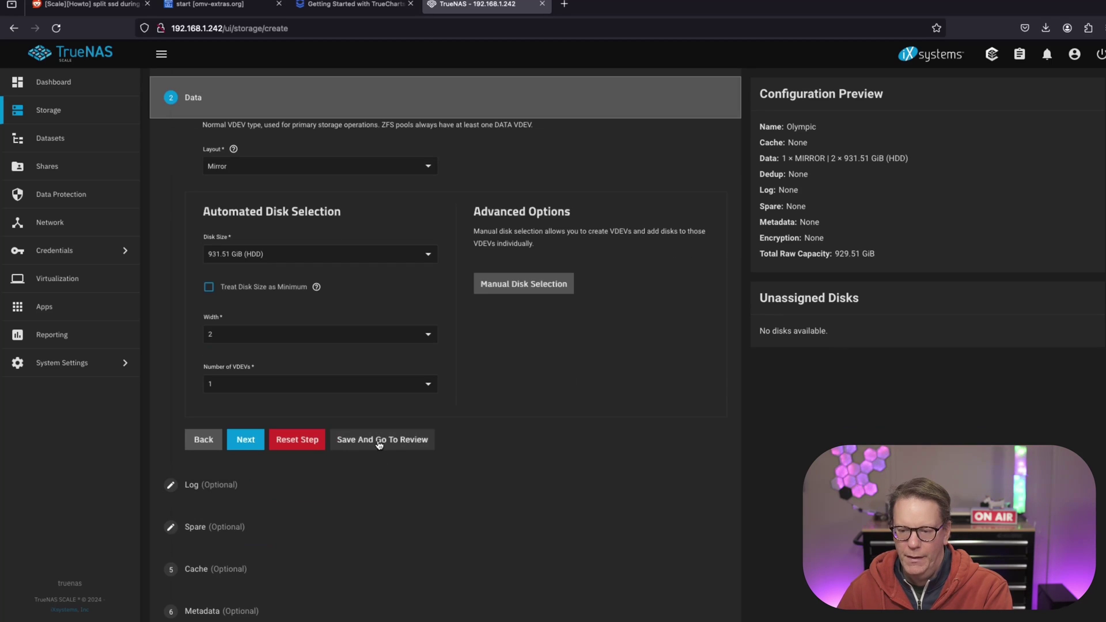
left_click(383, 437)
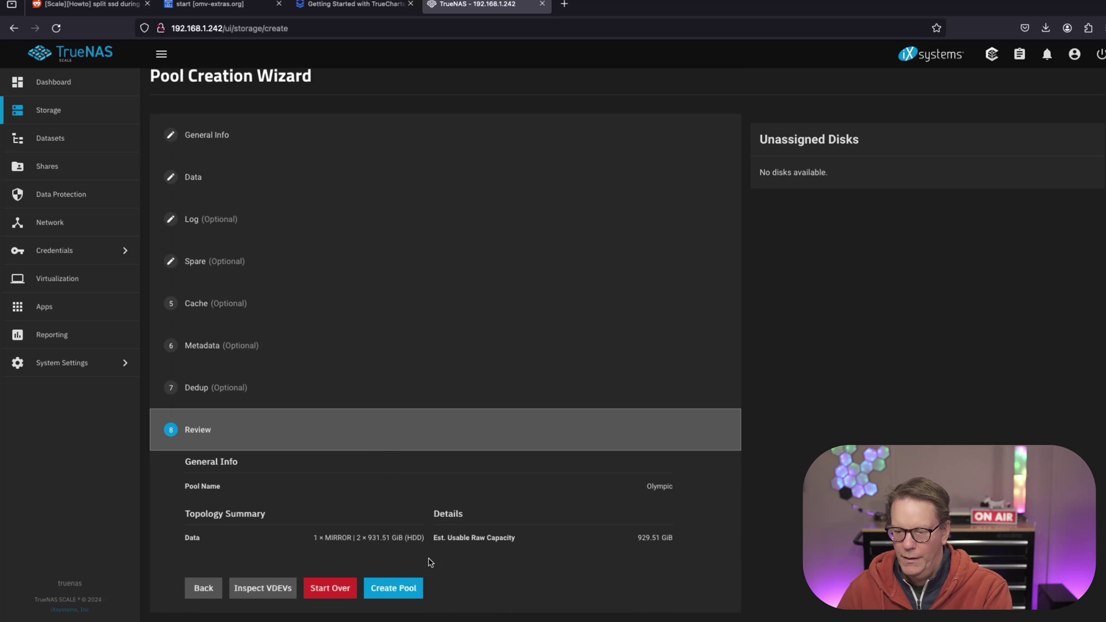
left_click(396, 591)
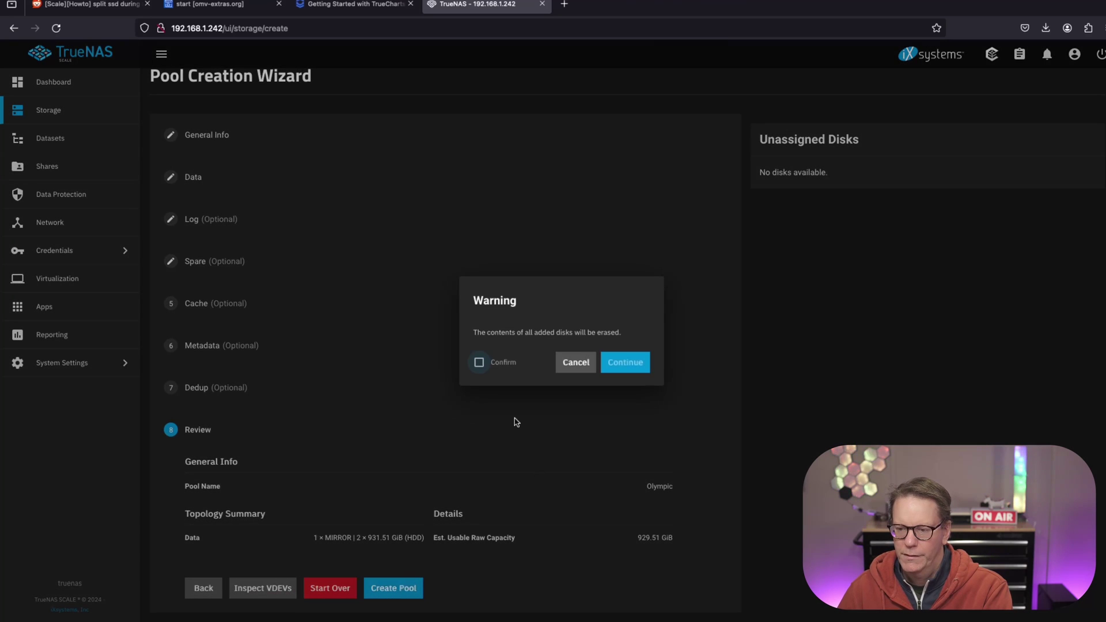
left_click(479, 362)
left_click(625, 362)
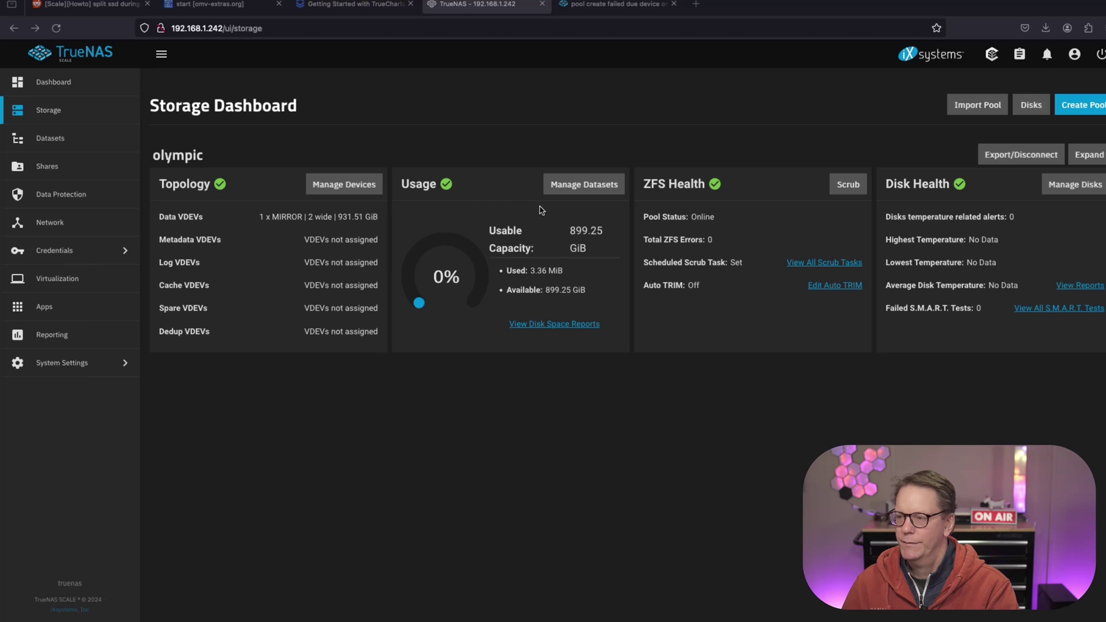
left_click(1087, 110)
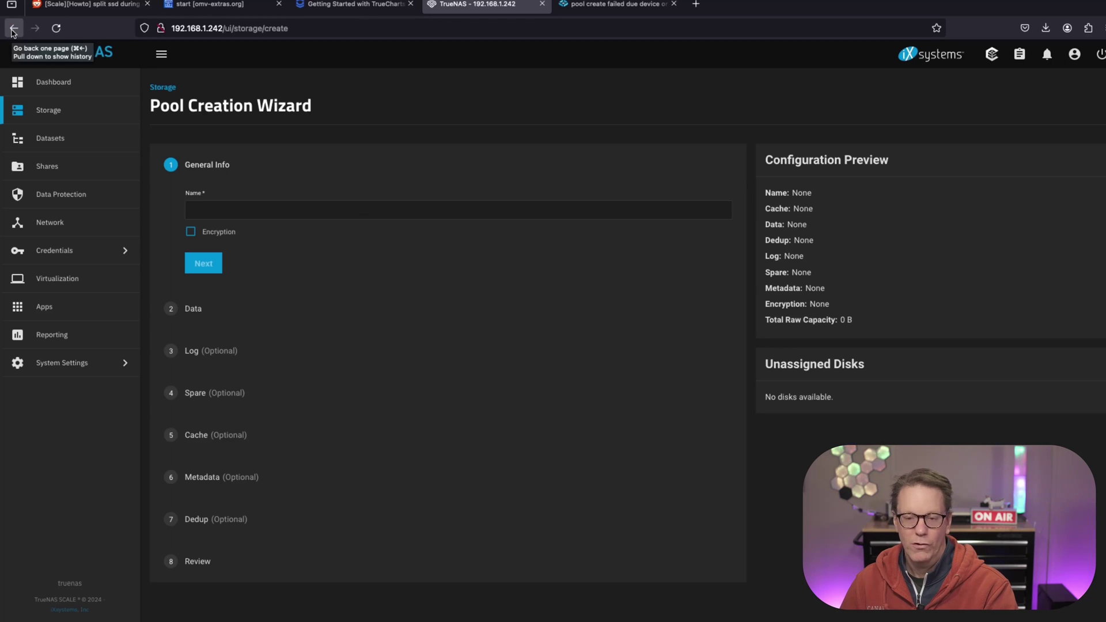
left_click(14, 29)
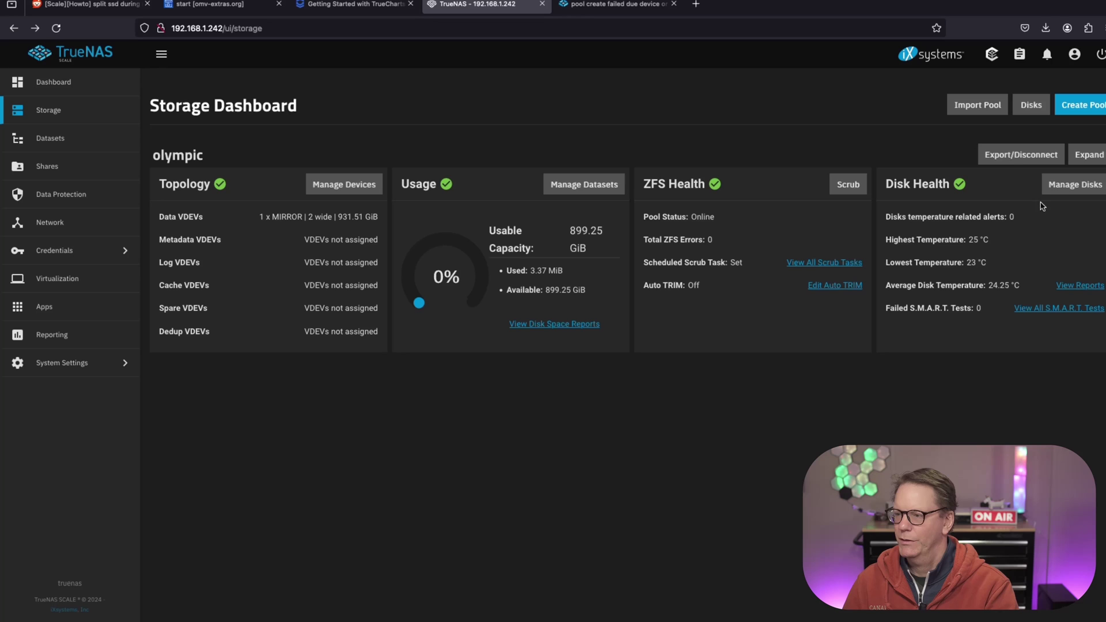
Cancel expanding the olympic pool, view its datasets, then open the Shares page.
left_click(1092, 156)
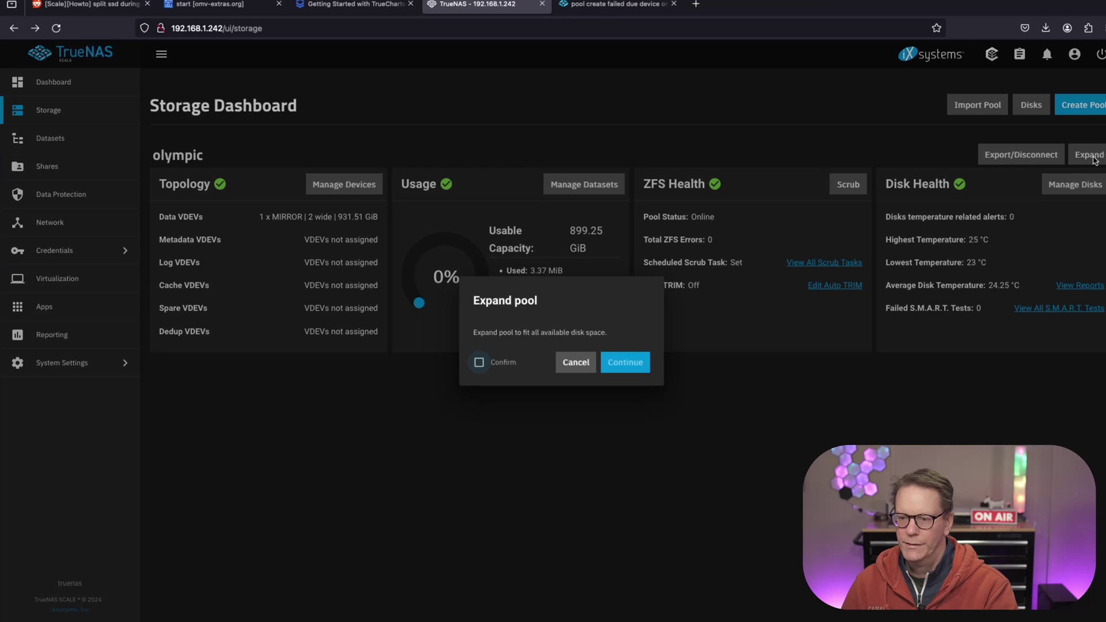
left_click(574, 363)
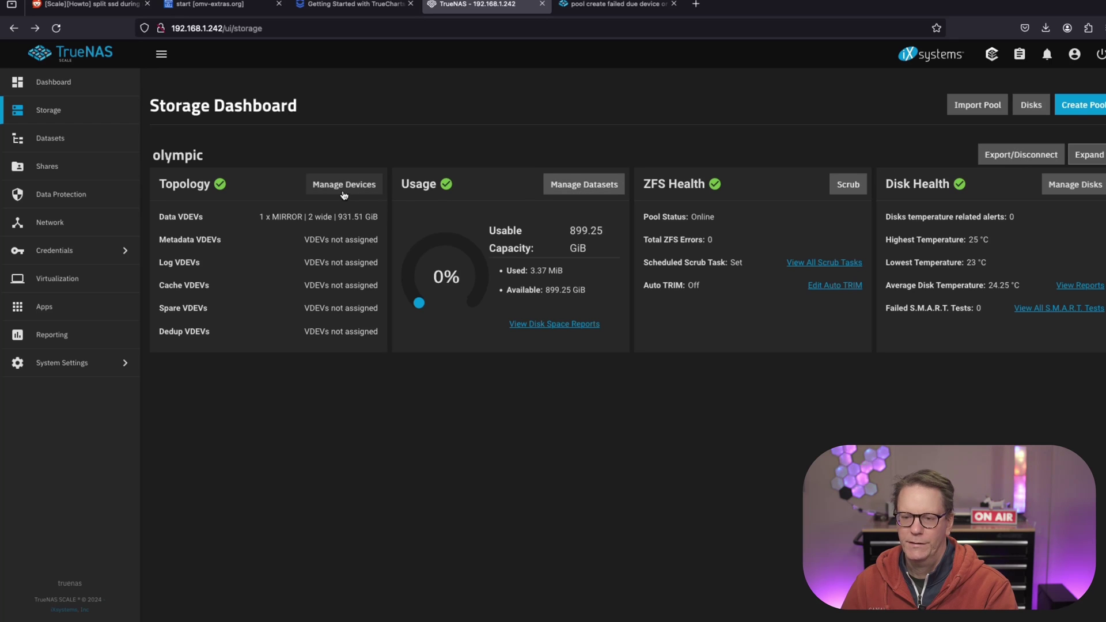
left_click(584, 184)
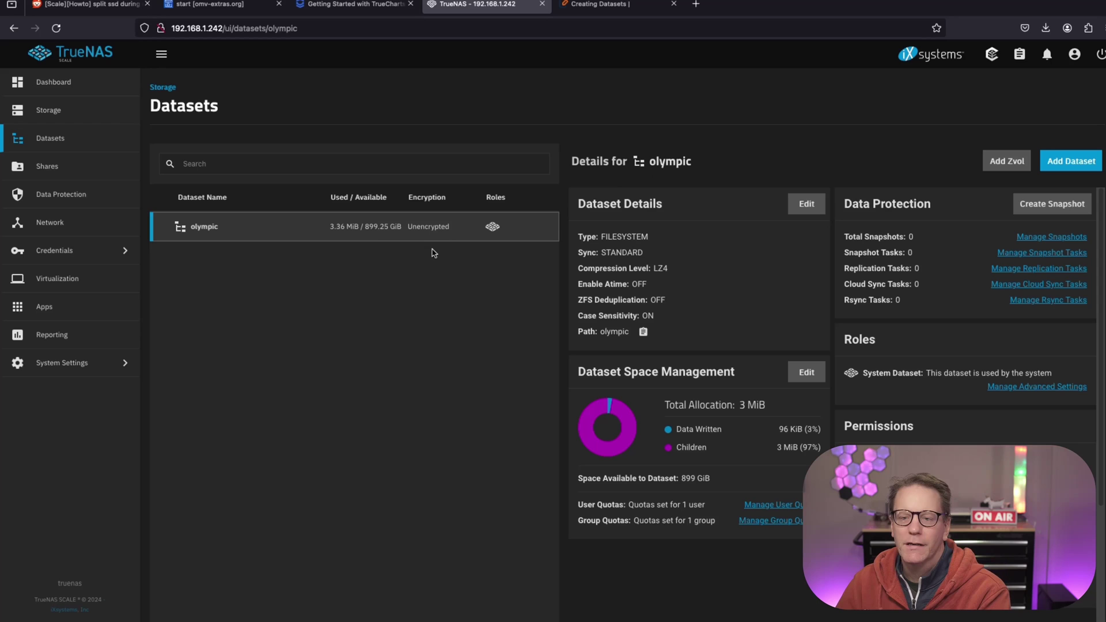
left_click(66, 169)
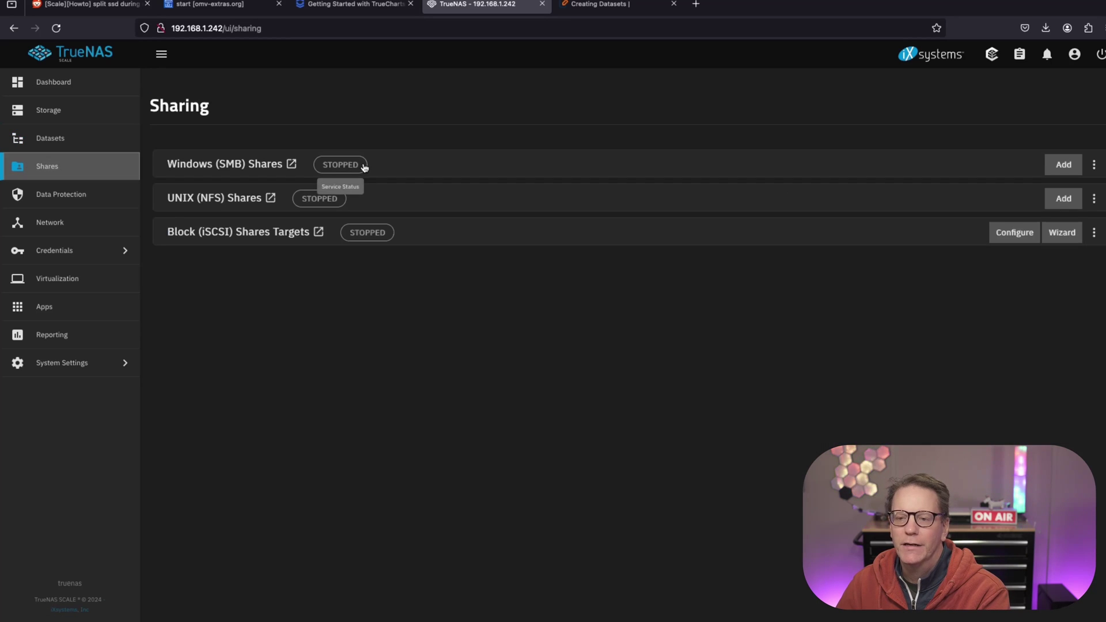
Pick olympic as a draft SMB share path, then abandon it for a new olympic dataset.
left_click(1064, 165)
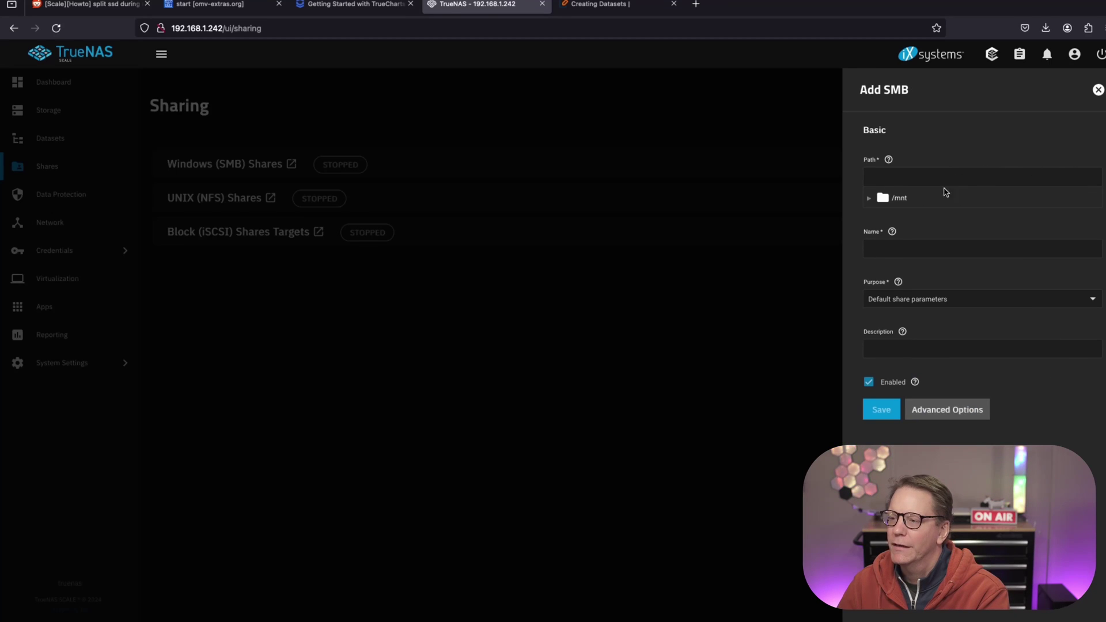
left_click(869, 199)
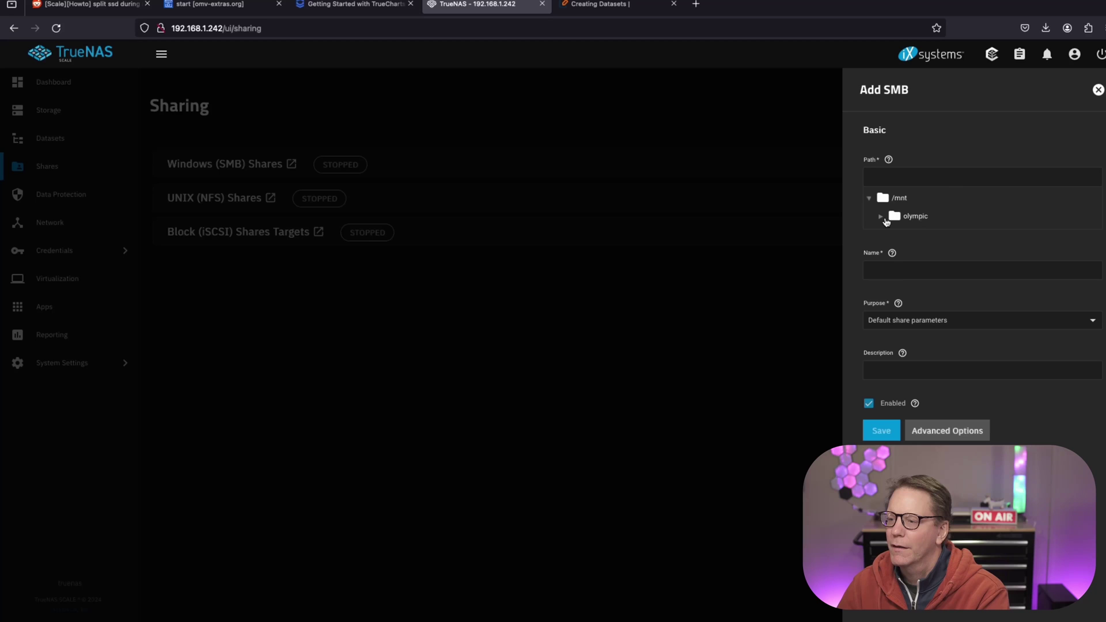
left_click(891, 217)
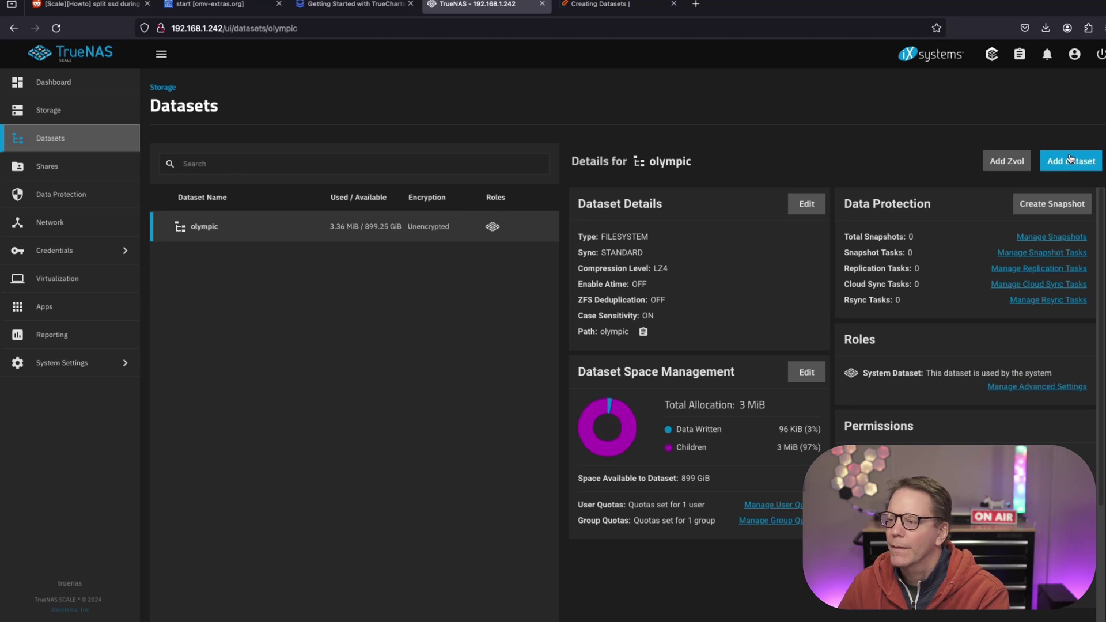
left_click(1068, 160)
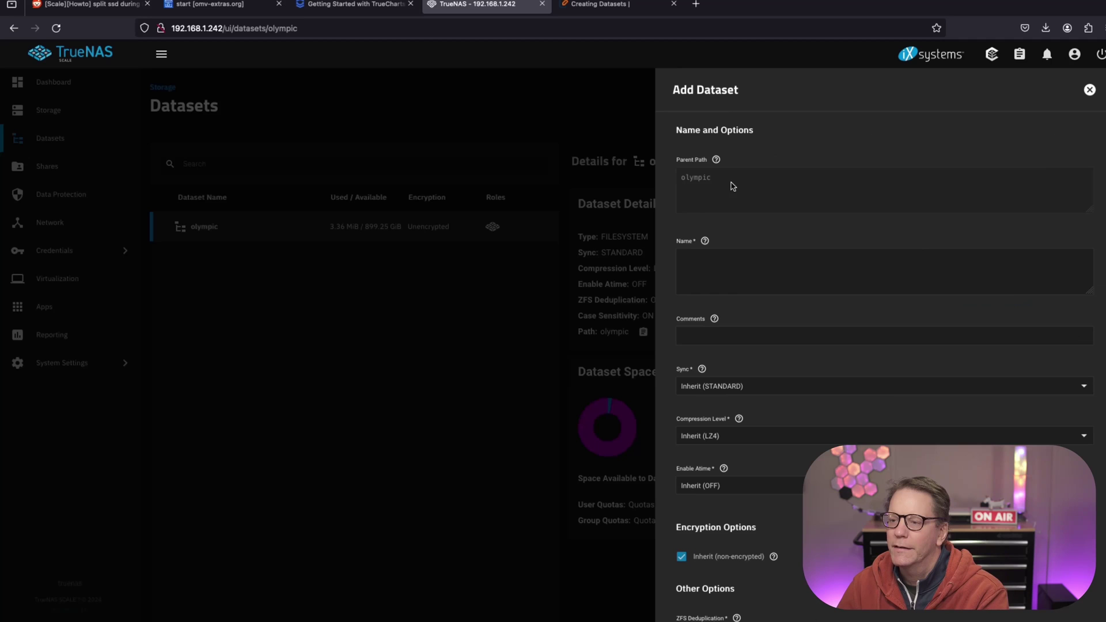
Name the new dataset 'media', save it under olympic, and go back to Shares.
left_click(703, 259)
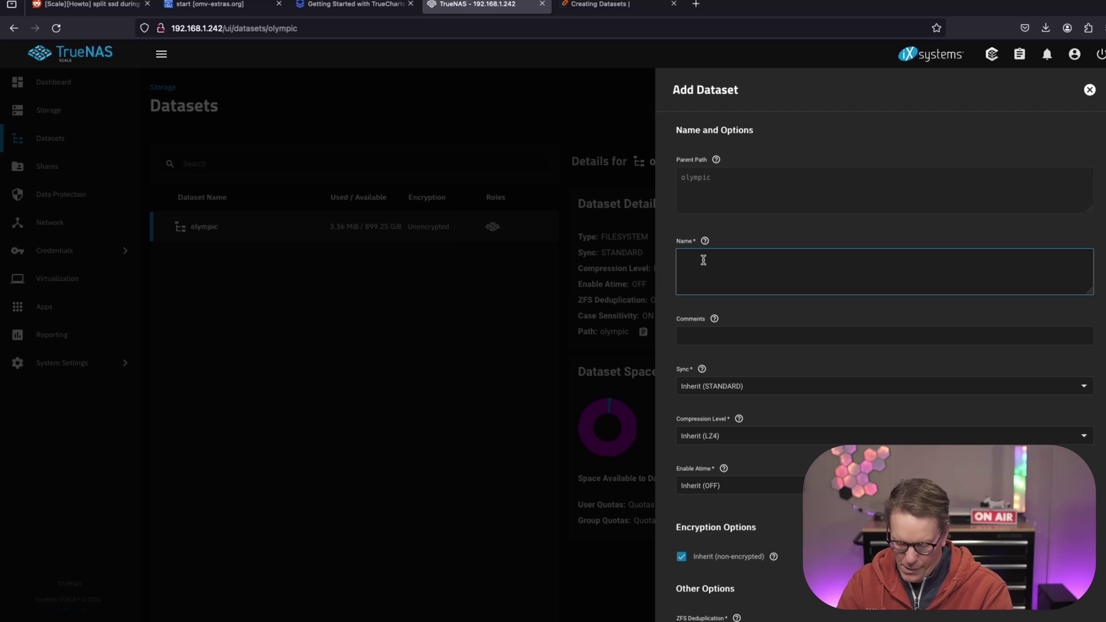
type("media")
scroll(768, 441, "down", 5)
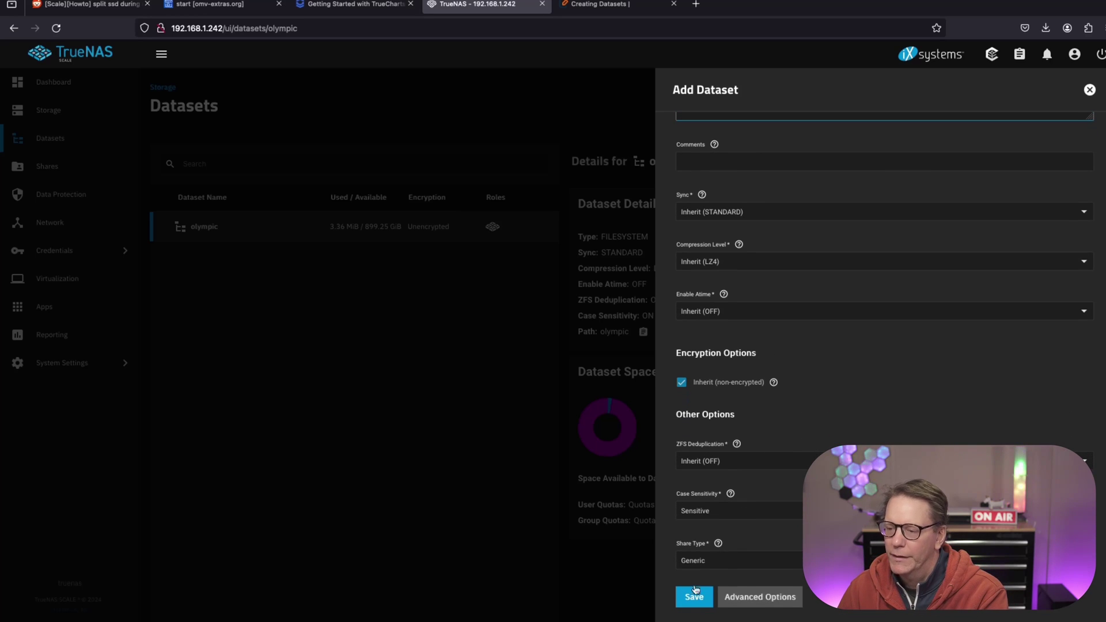
left_click(697, 598)
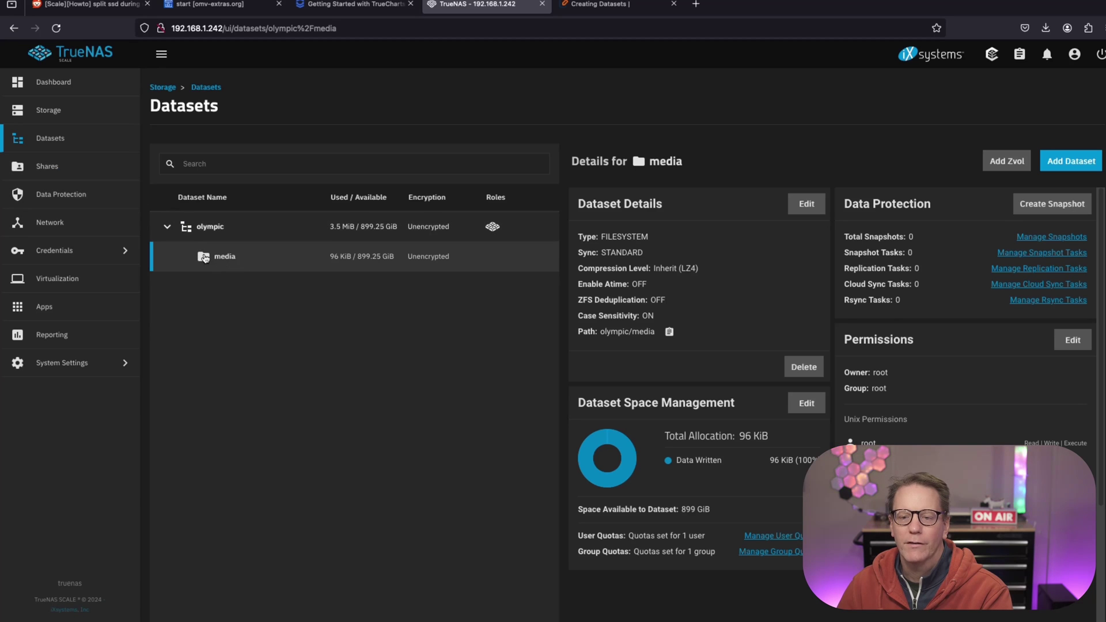
left_click(108, 173)
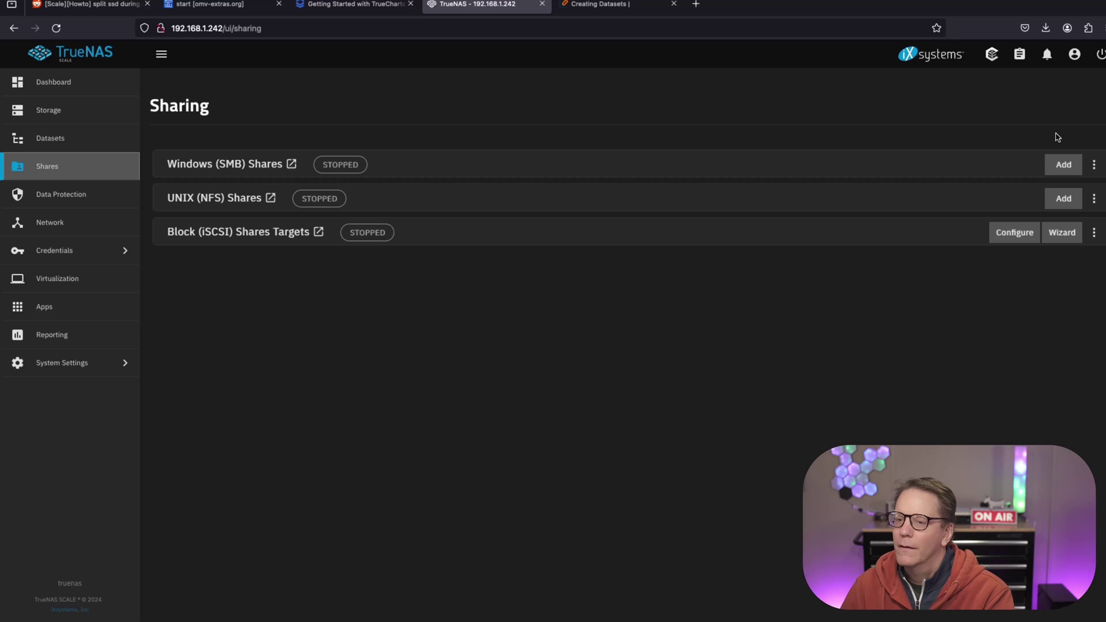
Open the SMB service configuration, cancel without changes, then start a new SMB share.
left_click(1095, 166)
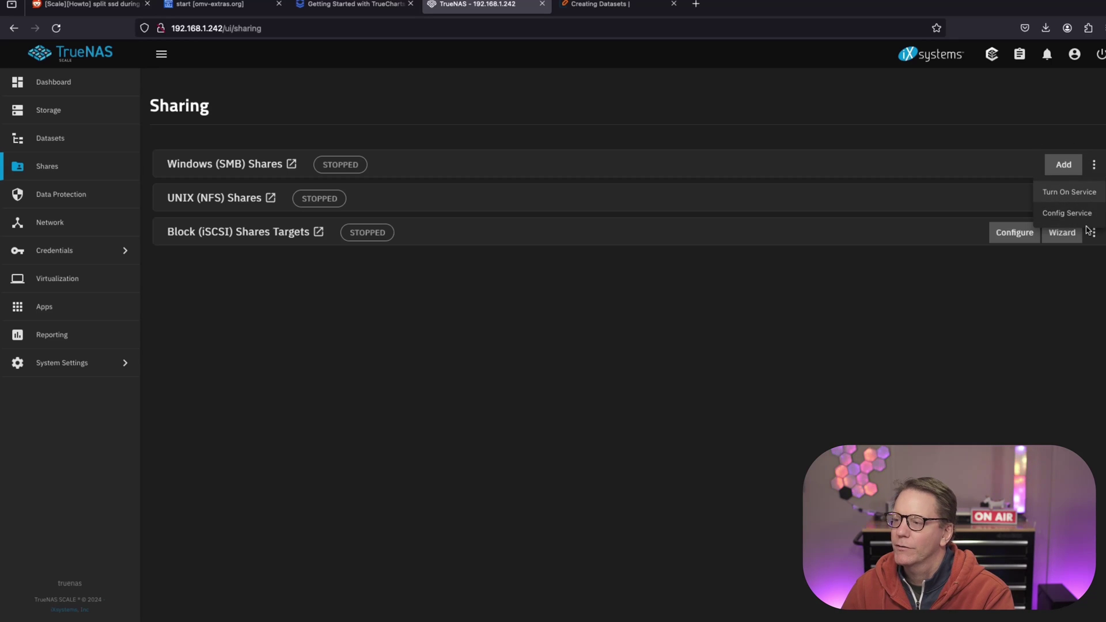
left_click(1067, 213)
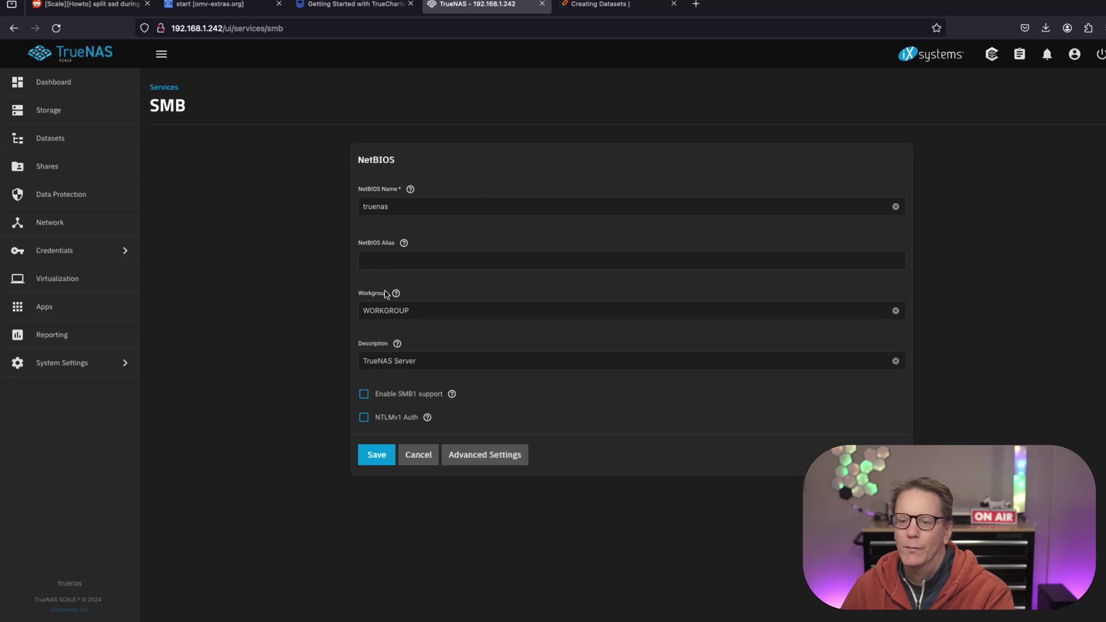
left_click(418, 455)
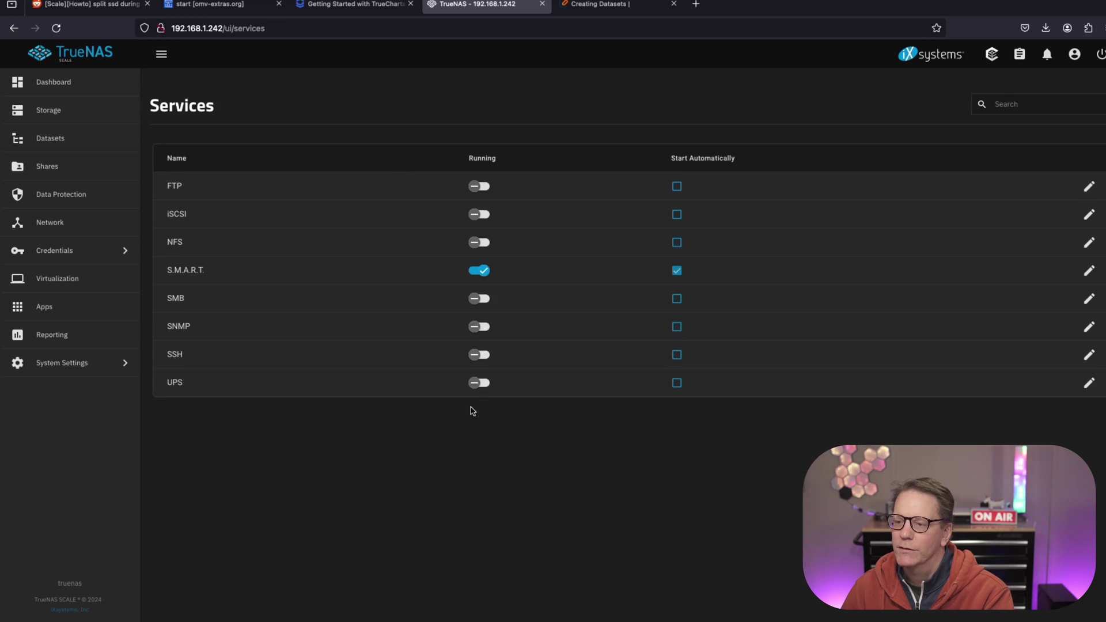
left_click(58, 166)
left_click(1062, 166)
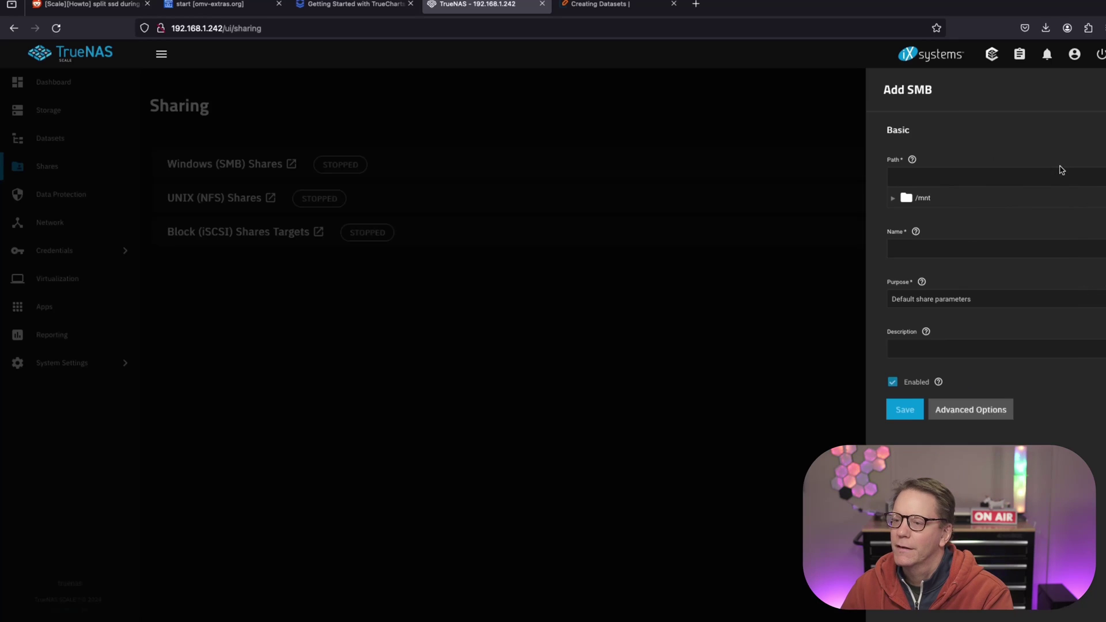
Set the share path to /mnt/olympic/media by browsing /mnt, olympic and media.
left_click(906, 178)
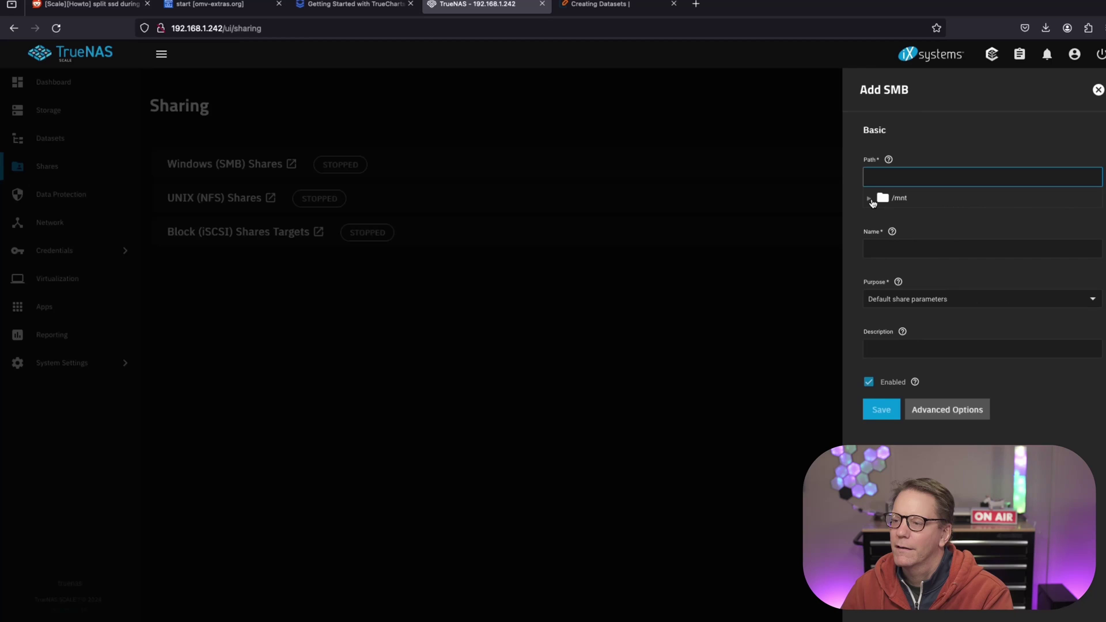
left_click(872, 201)
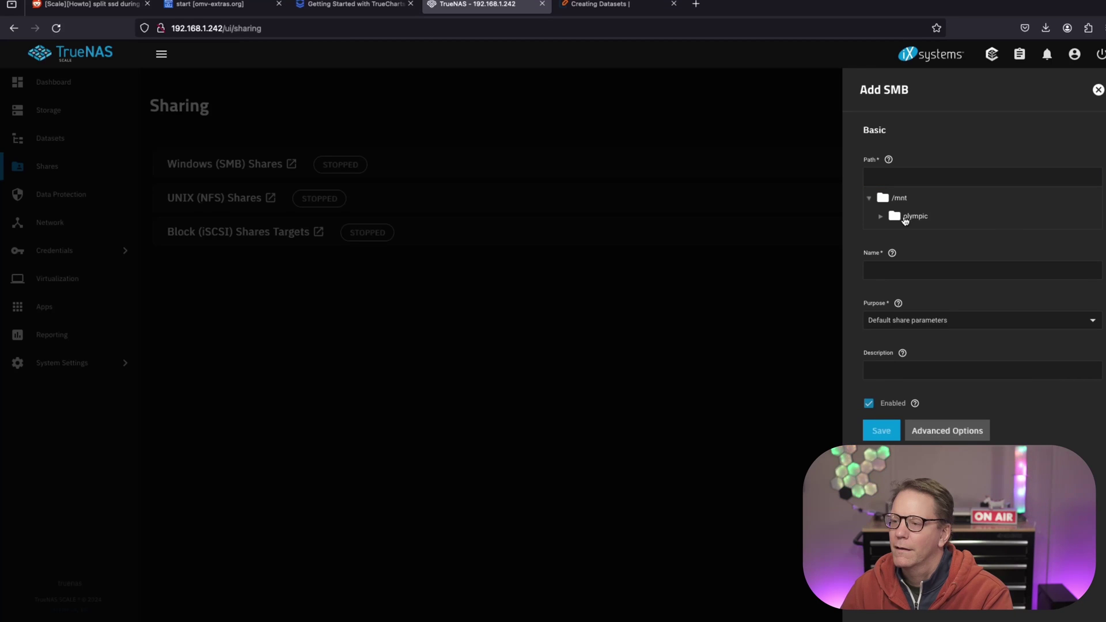
left_click(881, 217)
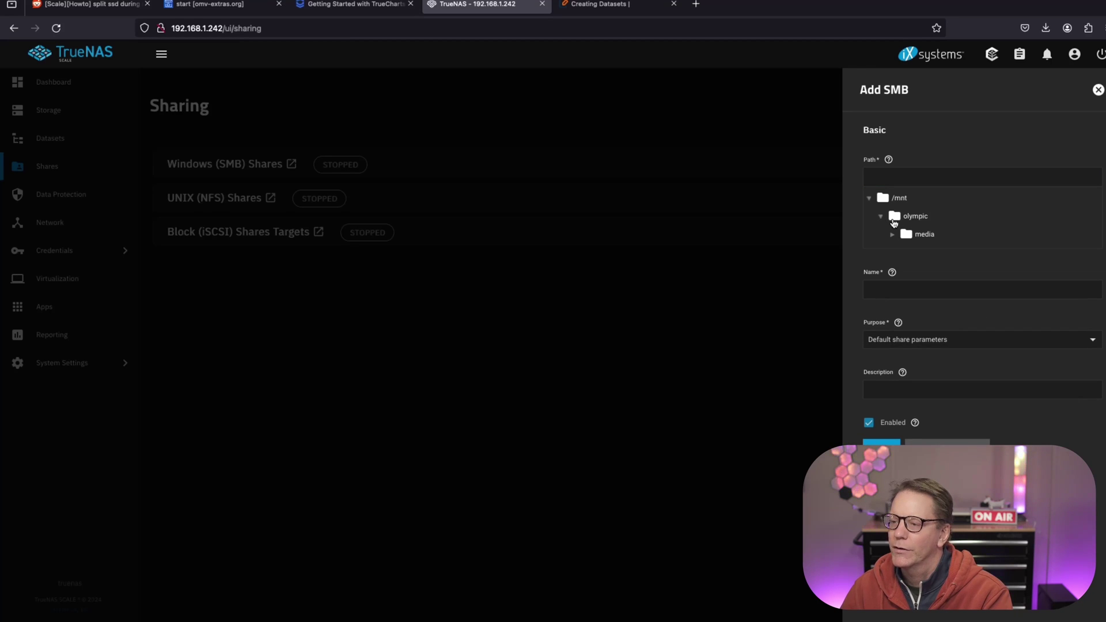
left_click(912, 236)
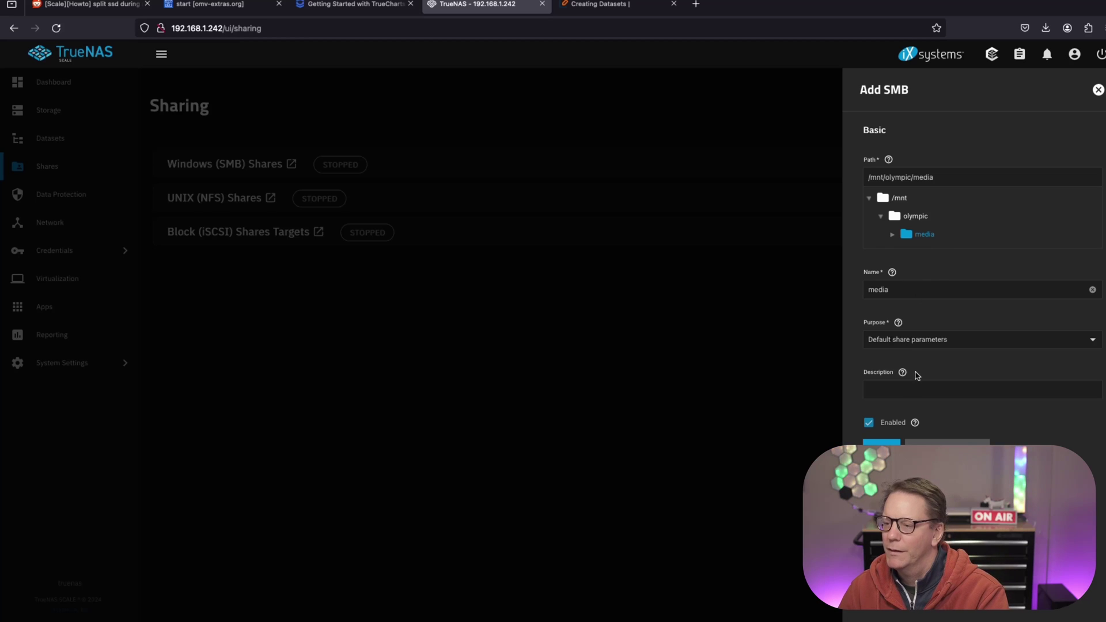
Save the media share, enable the SMB service, and open the folder's ACL editor.
left_click(881, 442)
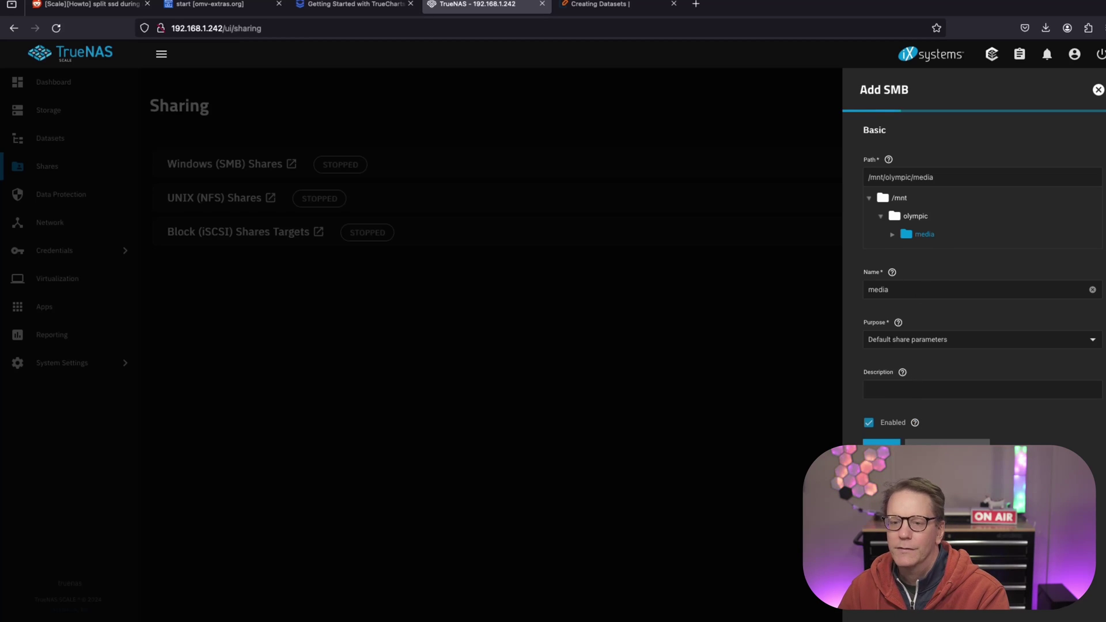
left_click(622, 378)
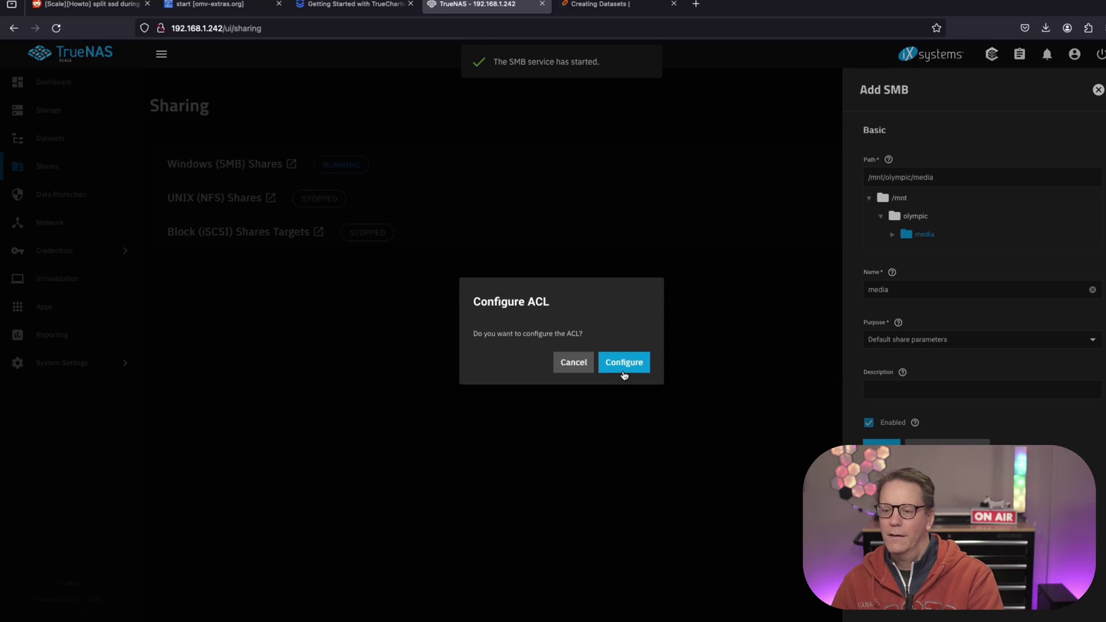
left_click(624, 363)
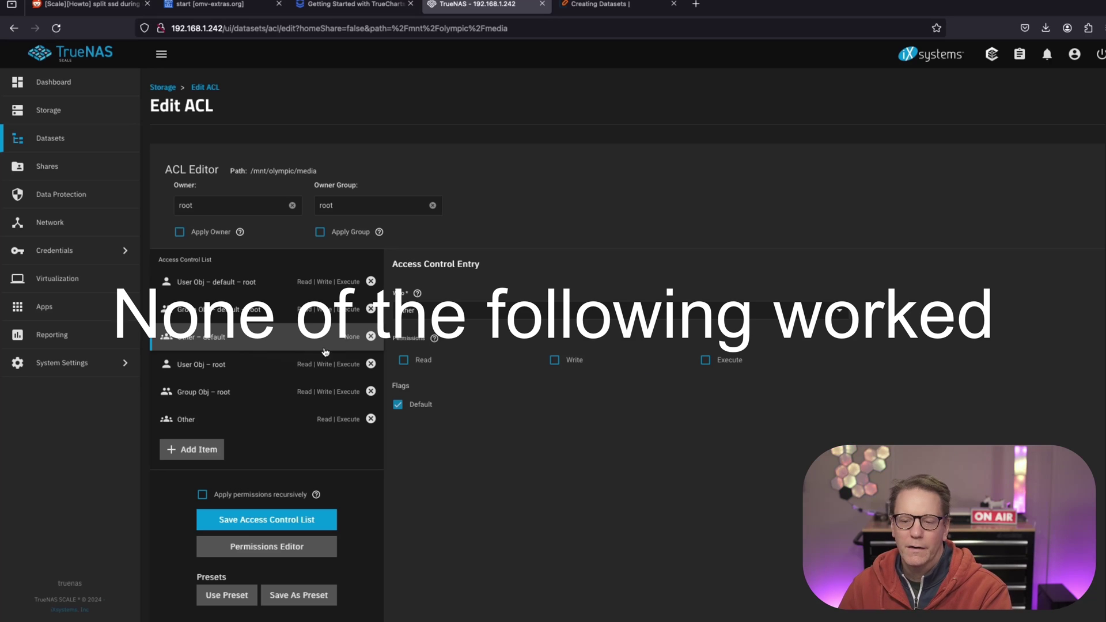
Tick Read, Write and Execute for Other – default, then give the Other entry Write.
left_click(403, 360)
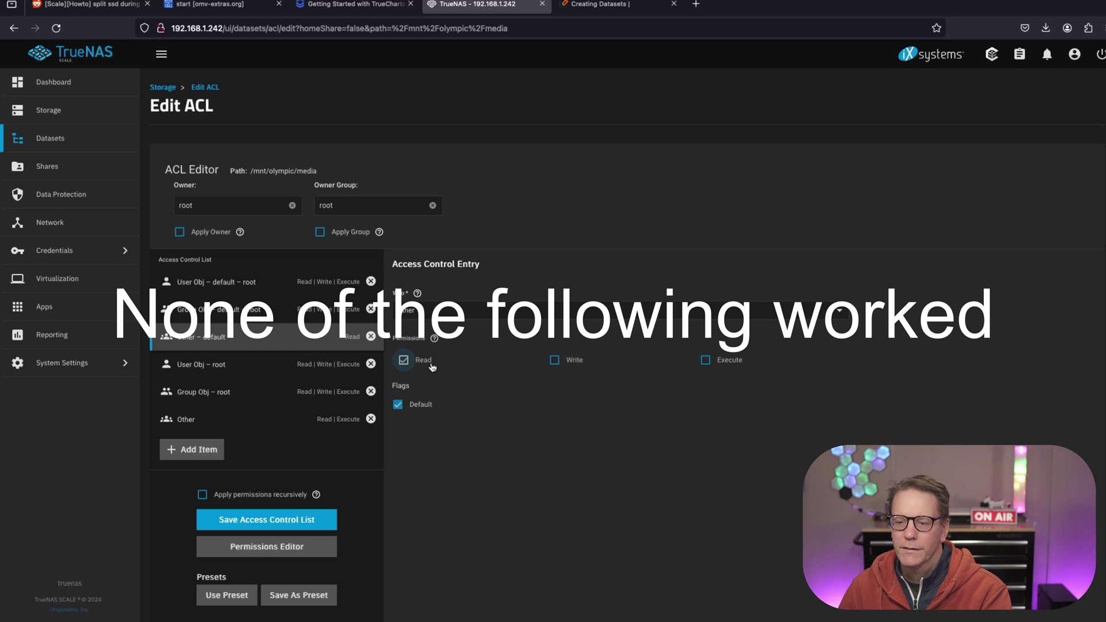
left_click(555, 360)
left_click(707, 363)
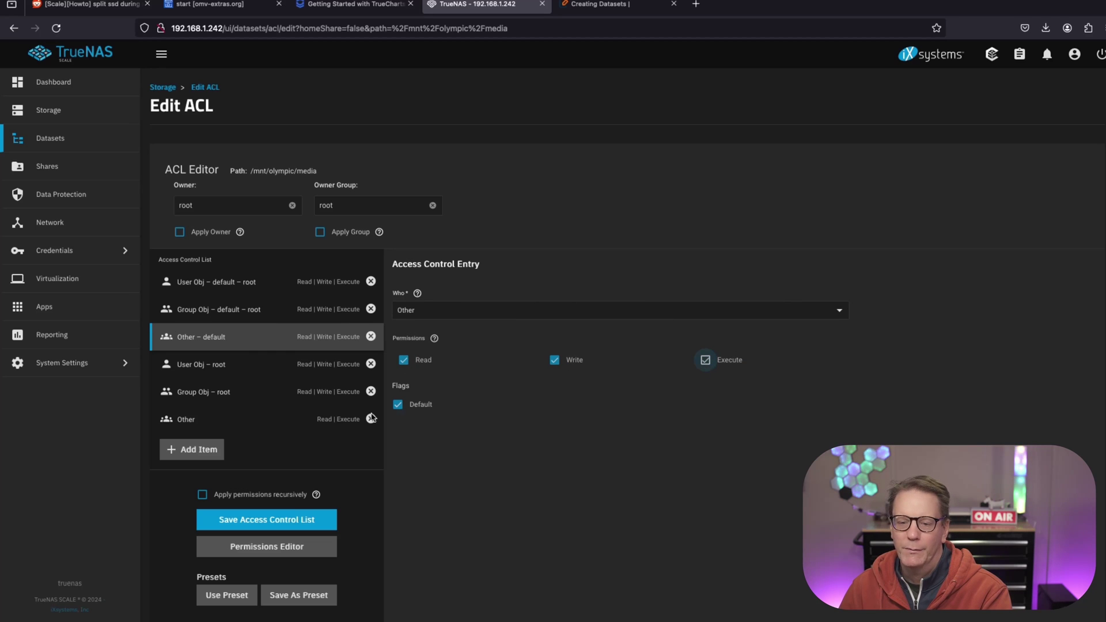
left_click(256, 429)
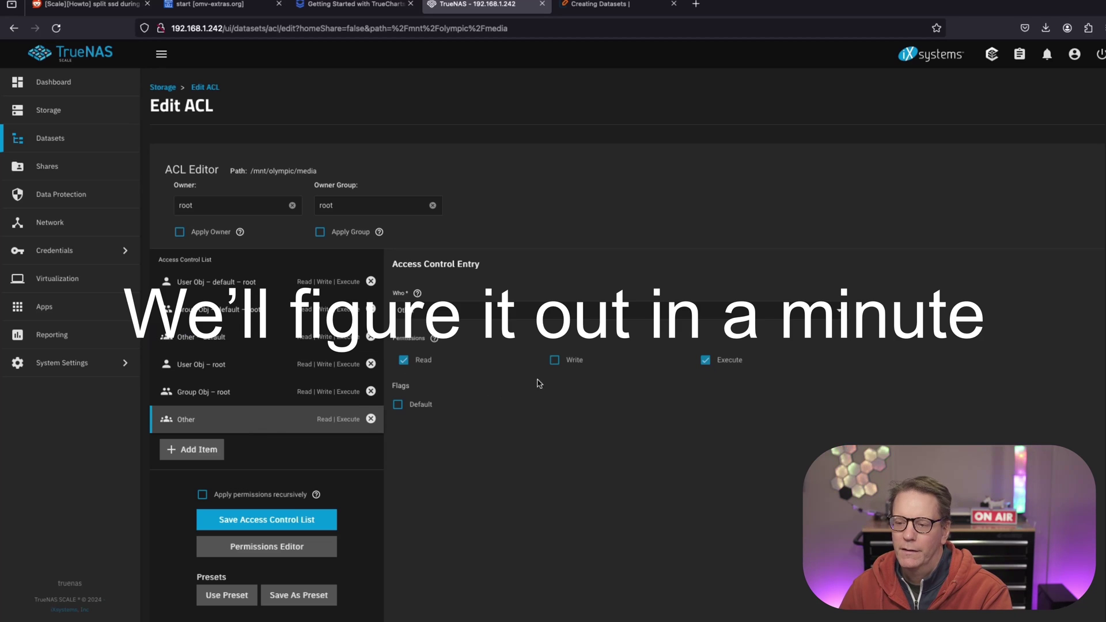
left_click(555, 363)
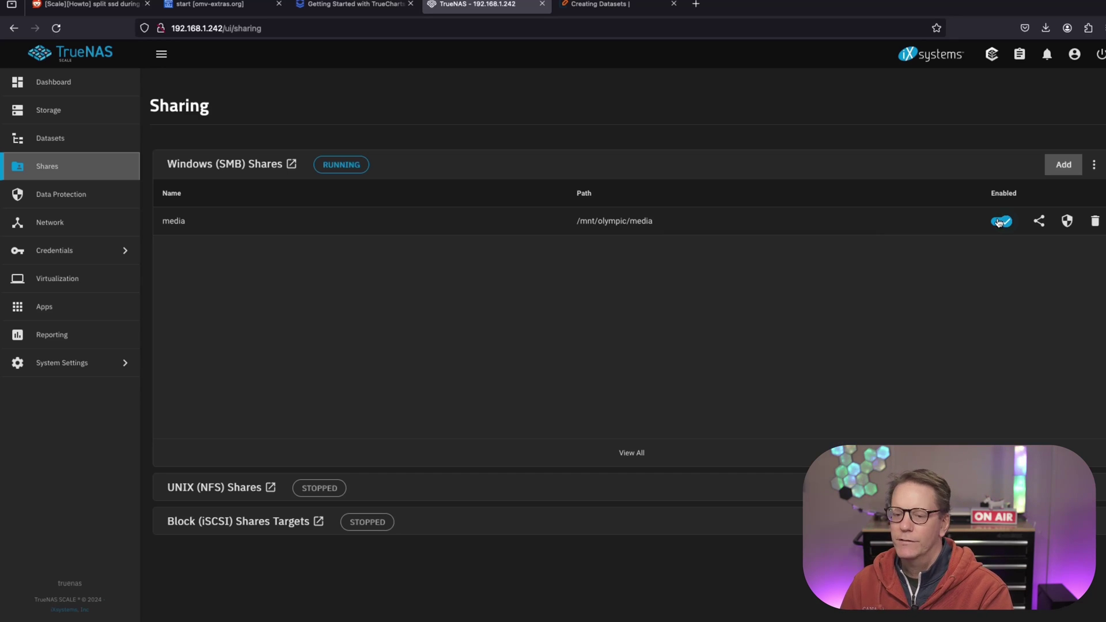
Visit the Data Protection and Network pages, then expand Credentials in the sidebar.
left_click(102, 203)
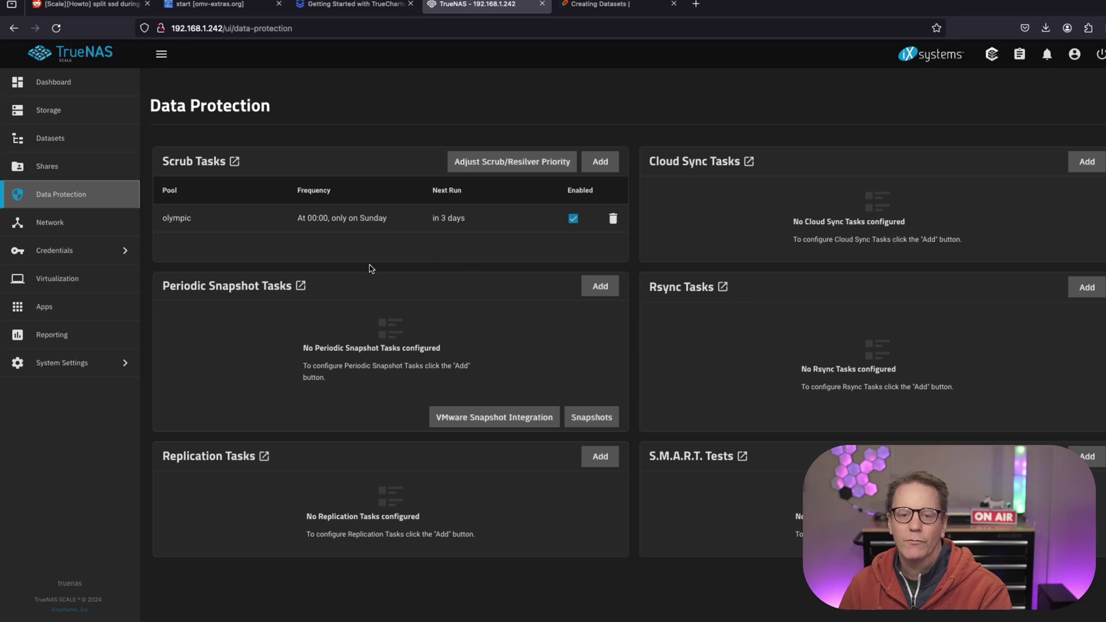
left_click(55, 229)
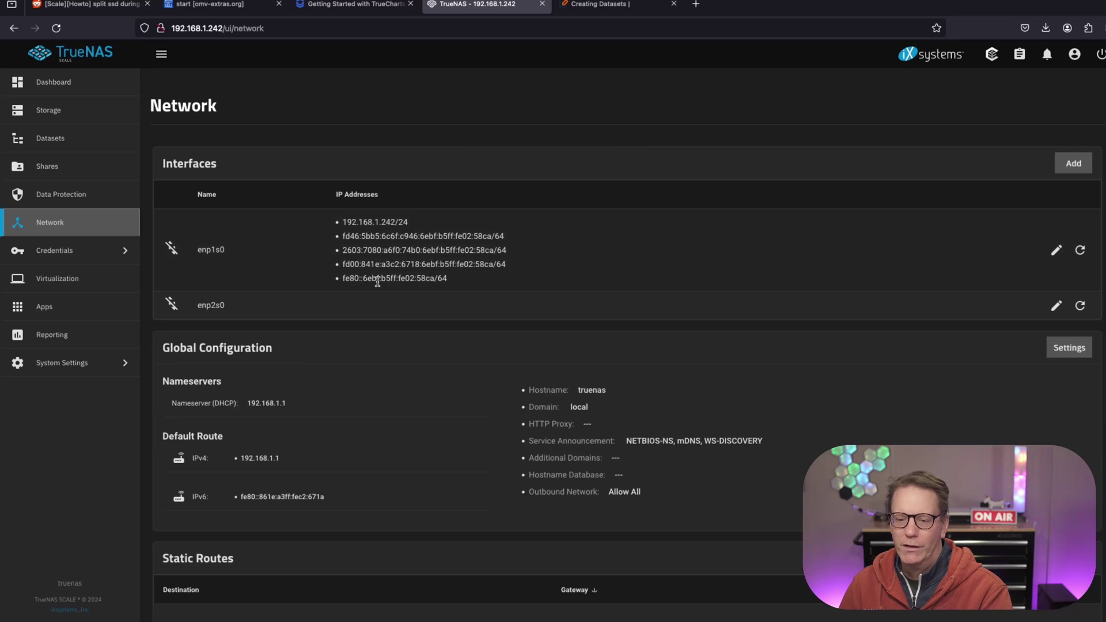
scroll(329, 261, "down", 1)
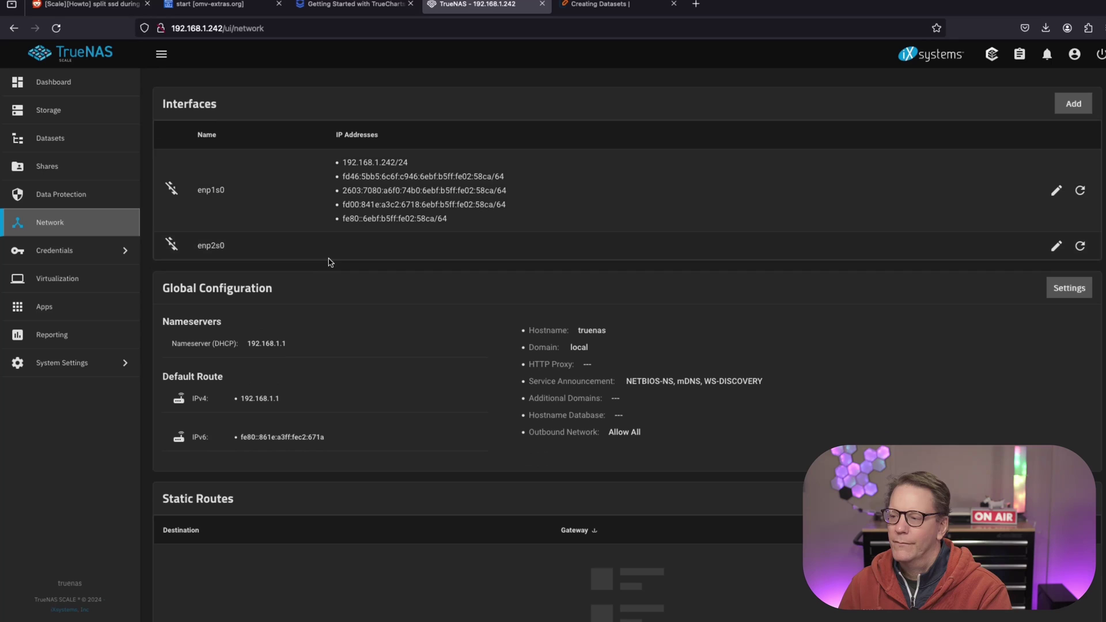
left_click(96, 261)
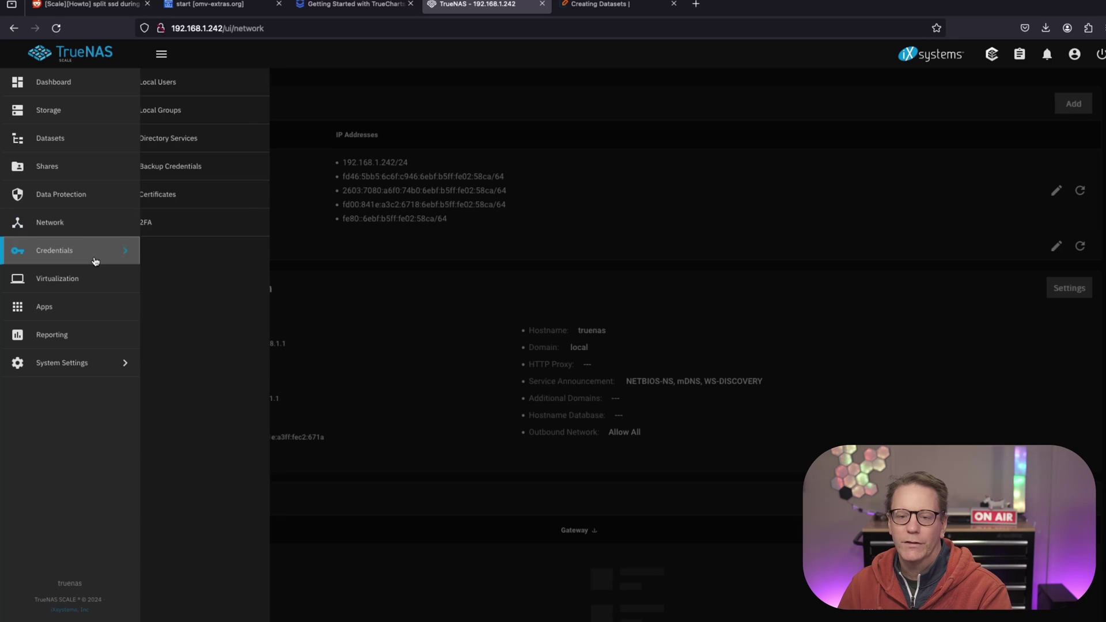
Start a new local user, entering the username and the password twice.
left_click(195, 96)
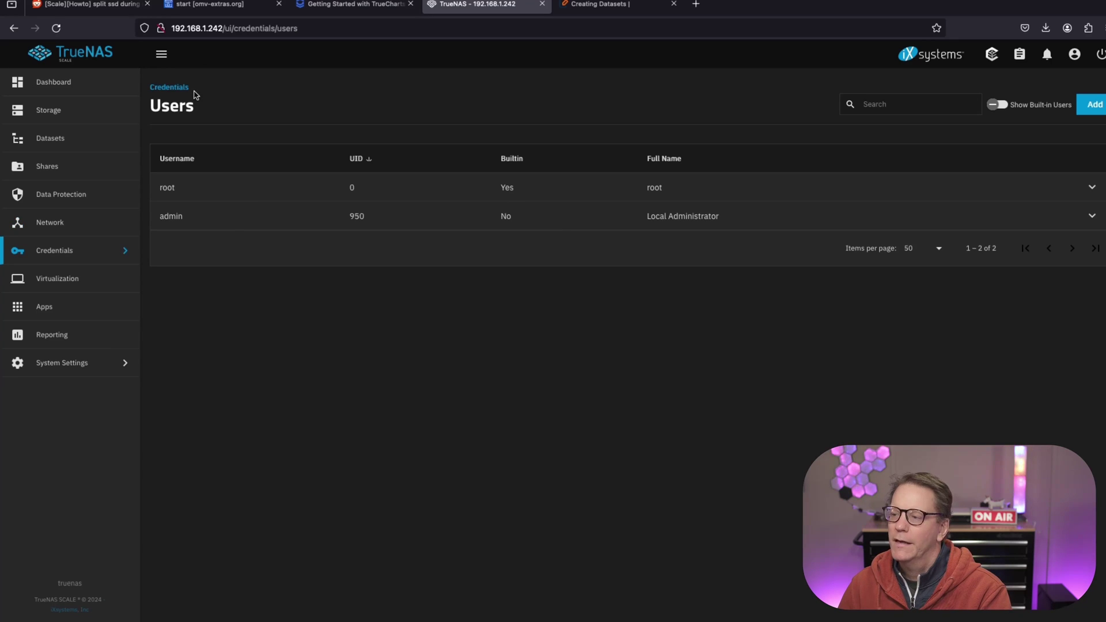
left_click(1095, 105)
type("Jeff")
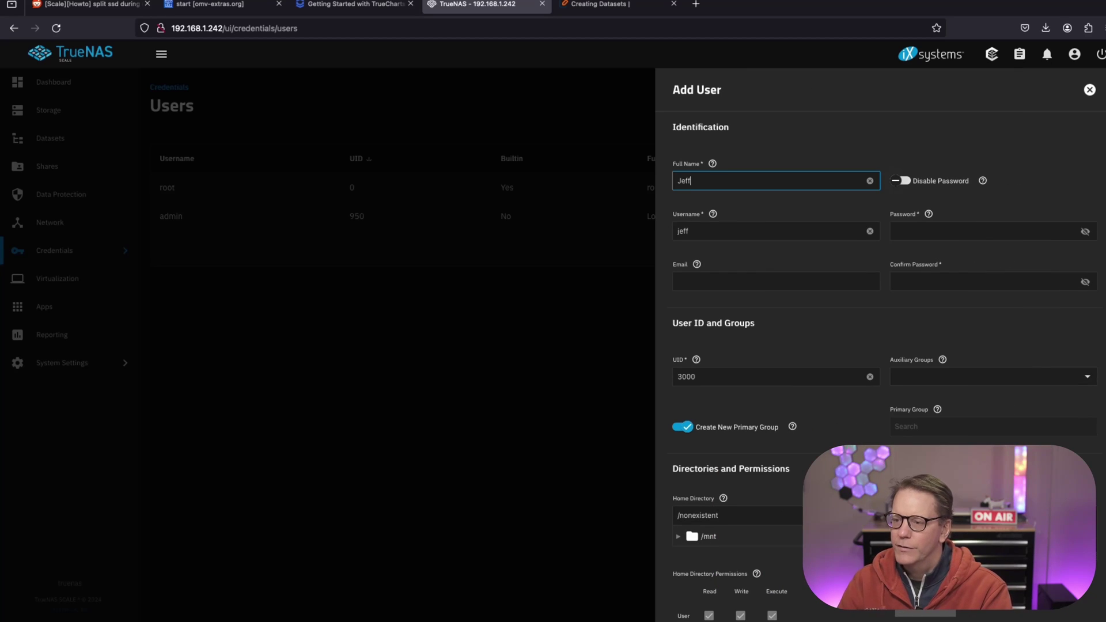
left_click(922, 231)
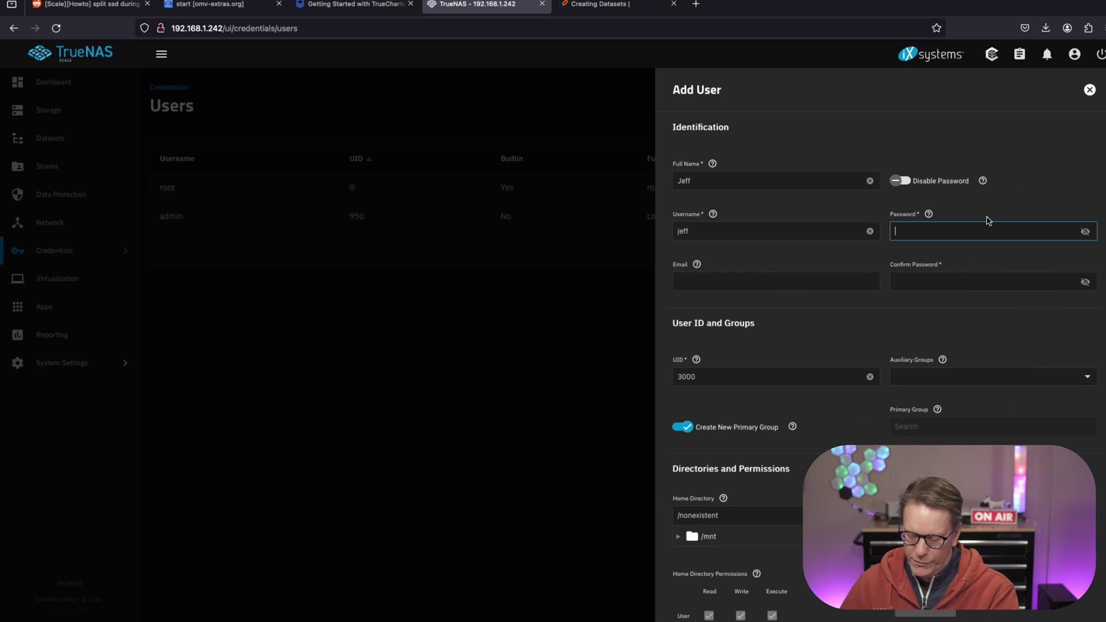
type("••••••••••")
key("Tab")
type("••••••••••••")
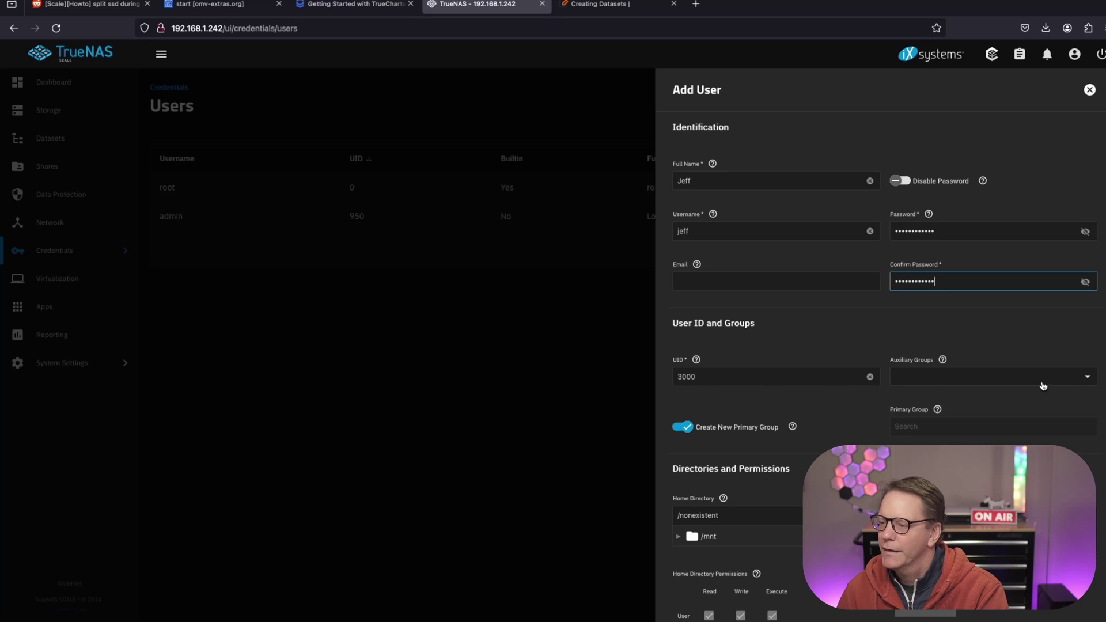
Add the new user to the root auxiliary group.
left_click(1081, 378)
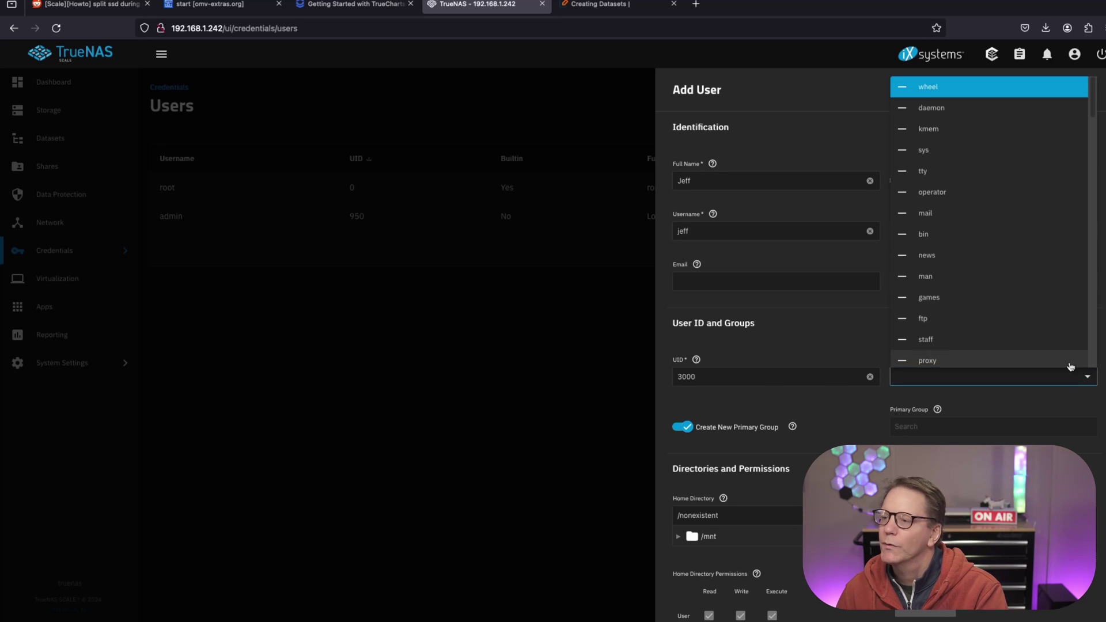
scroll(1049, 323, "down", 4)
scroll(1049, 325, "down", 1)
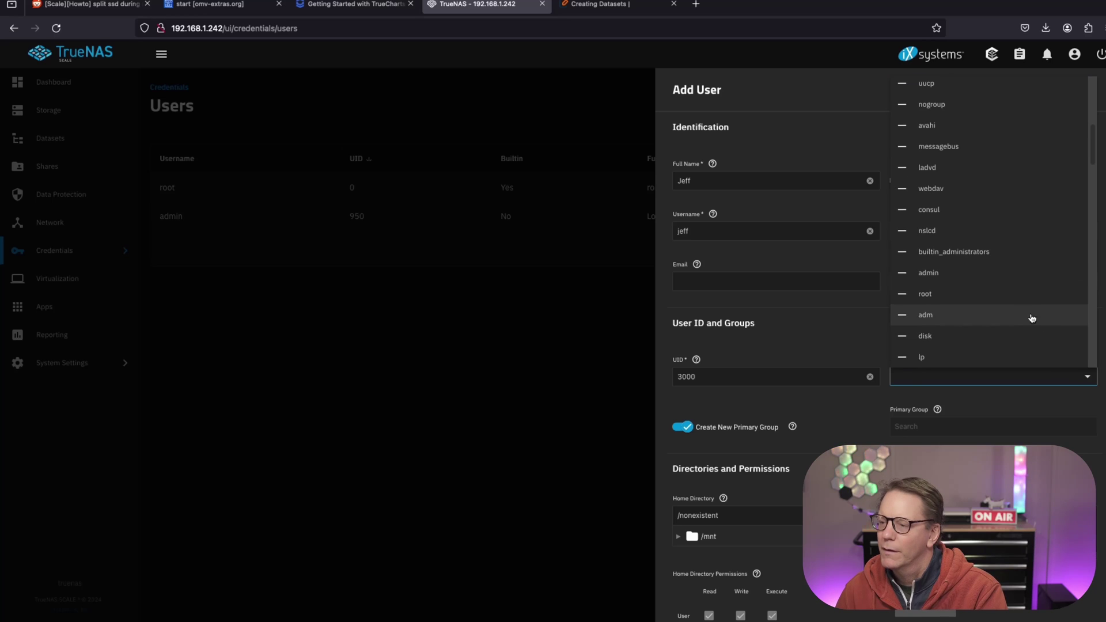
left_click(1005, 298)
left_click(1019, 415)
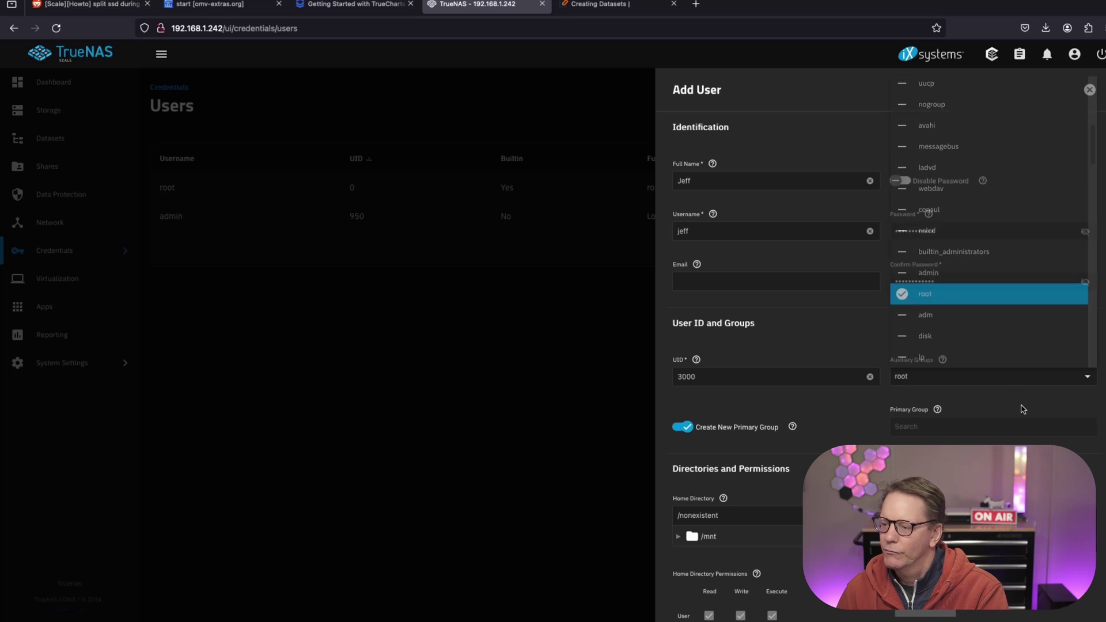
Browse the home directory tree to /mnt/olympic and try saving, backing out of the warning.
scroll(683, 348, "down", 3)
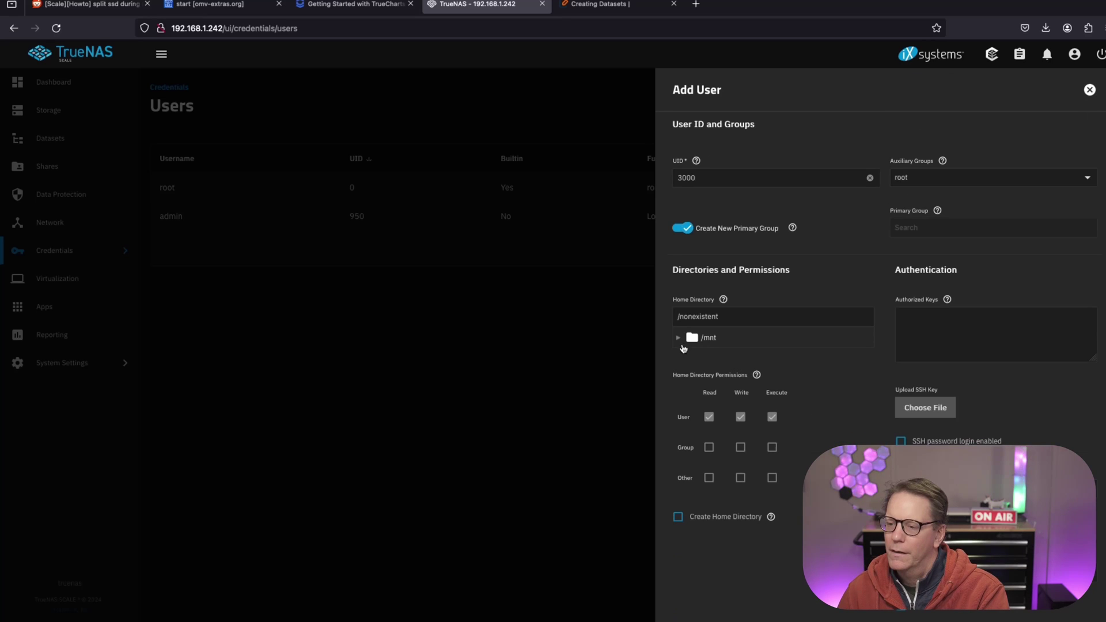
left_click(679, 338)
left_click(695, 358)
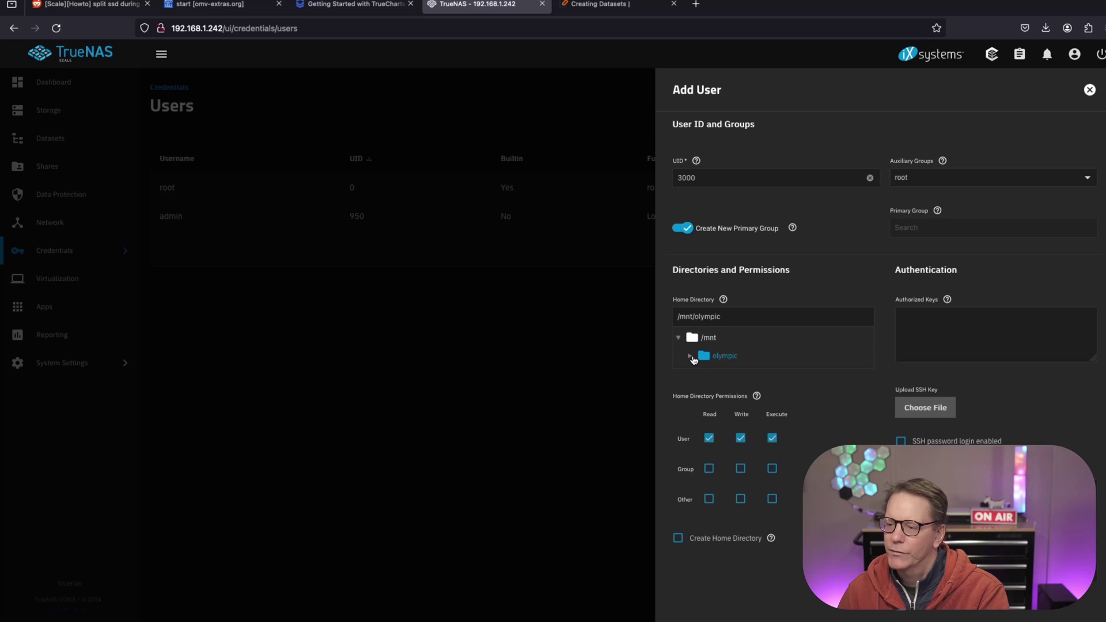
left_click(691, 356)
left_click(732, 371)
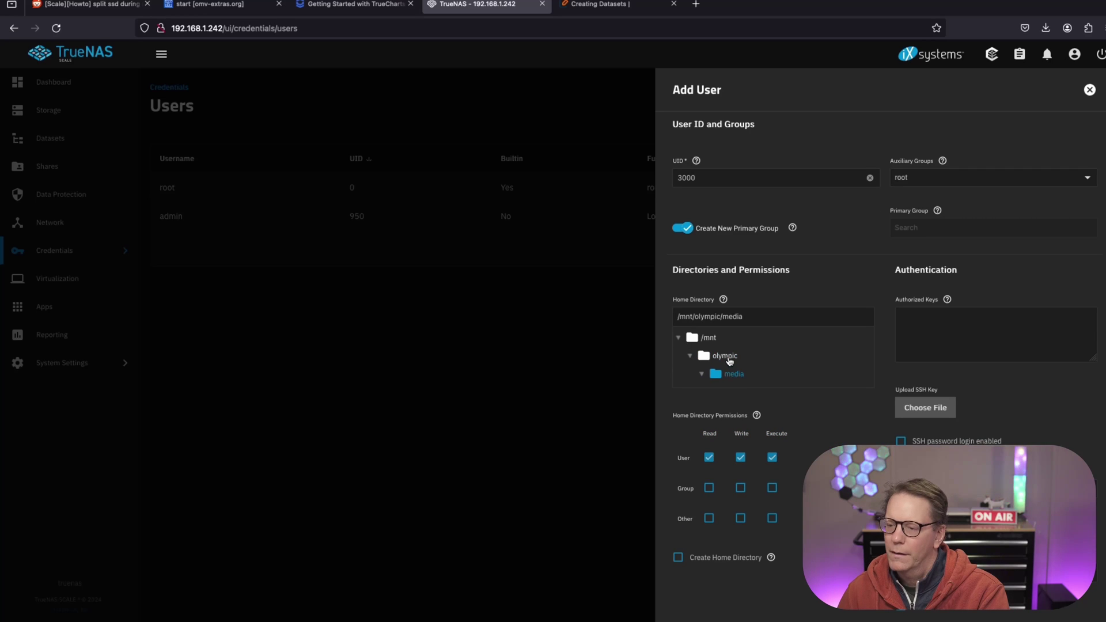
left_click(727, 357)
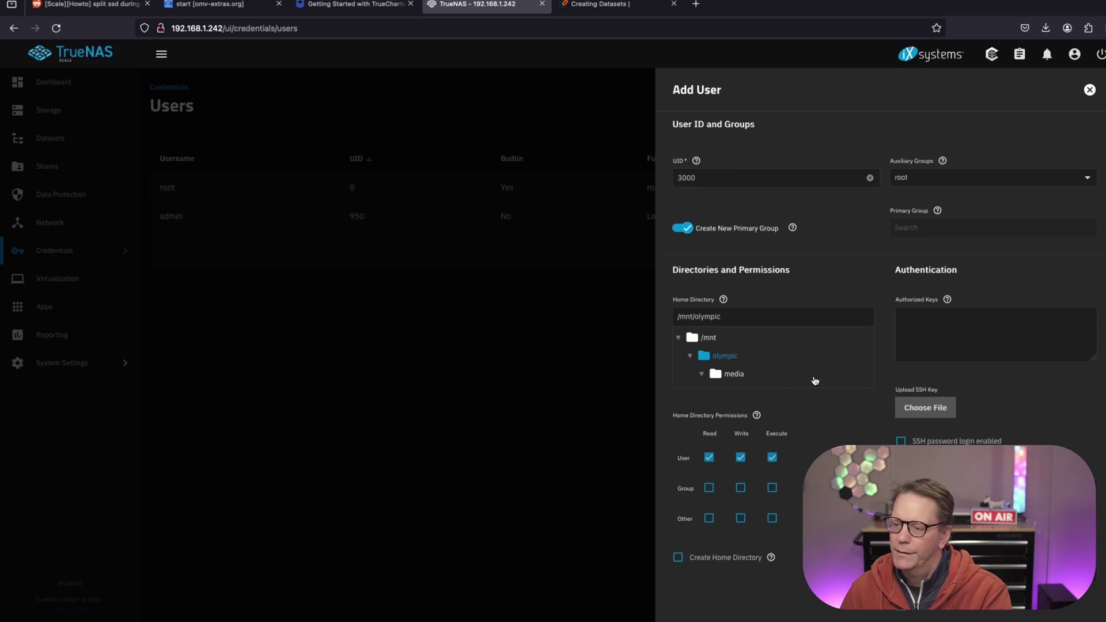
scroll(772, 501, "down", 3)
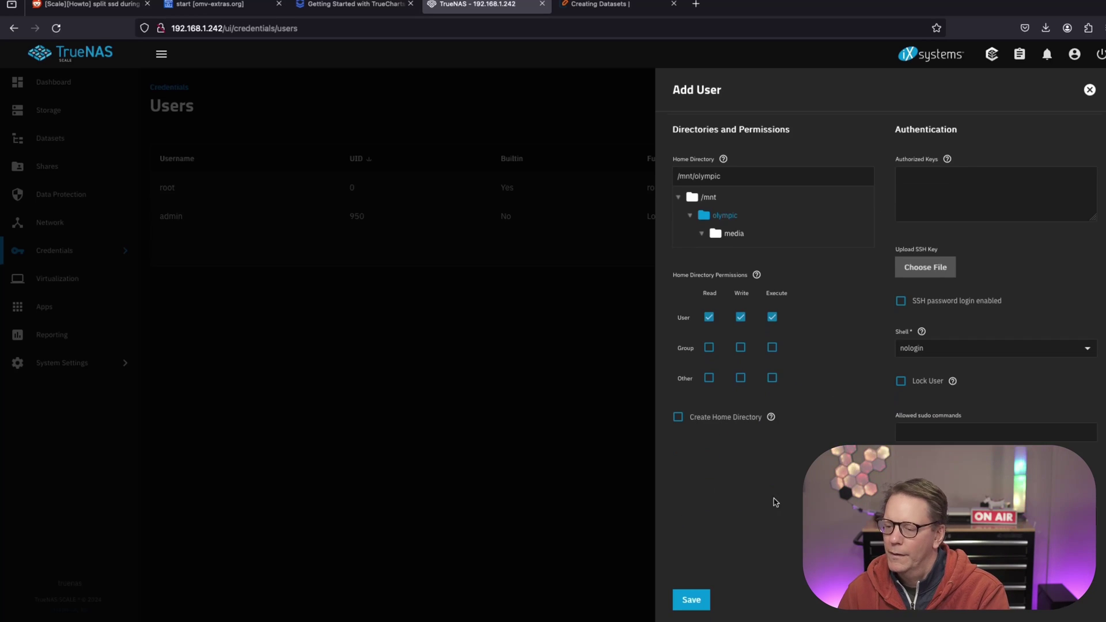
left_click(692, 601)
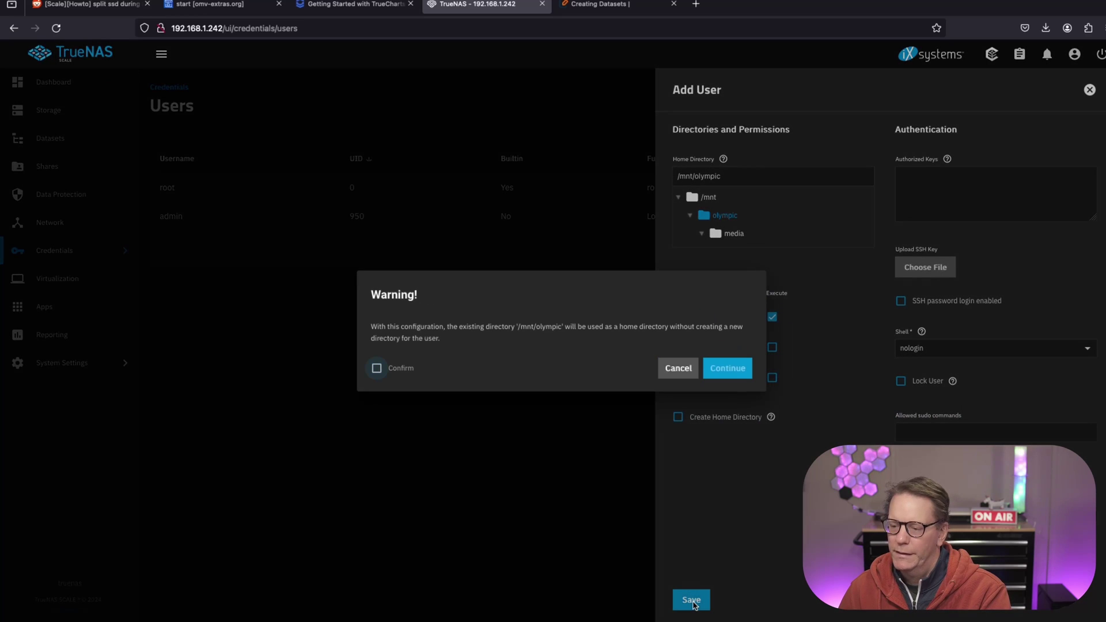
left_click(673, 371)
Clear the home path, reselect /mnt/olympic, enable Create Home Directory, and save the user.
scroll(693, 372, "up", 2)
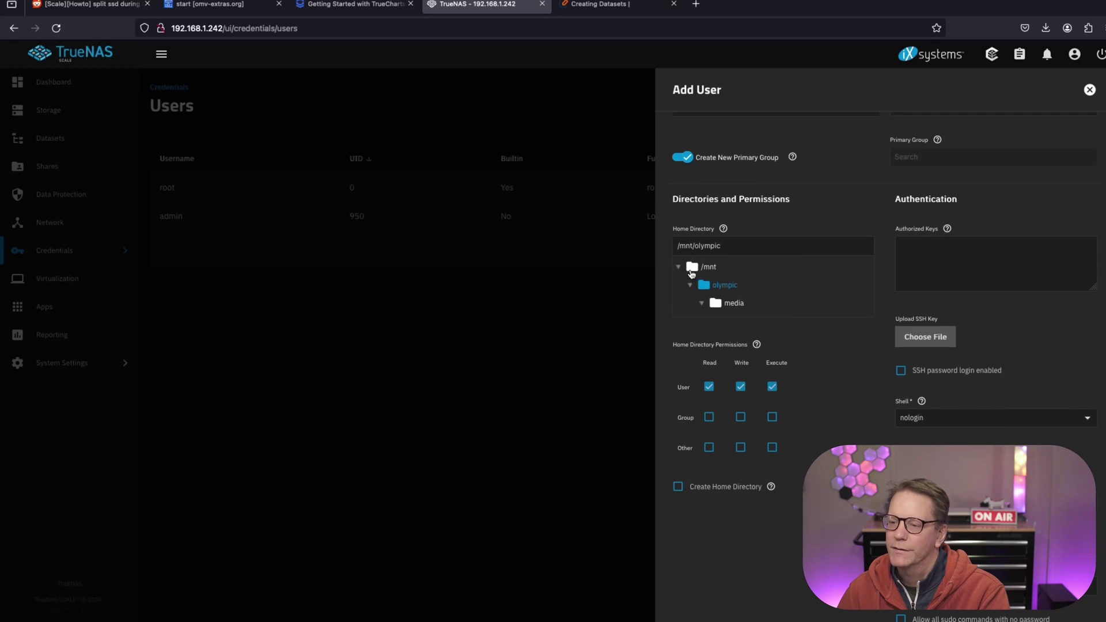
left_click(679, 267)
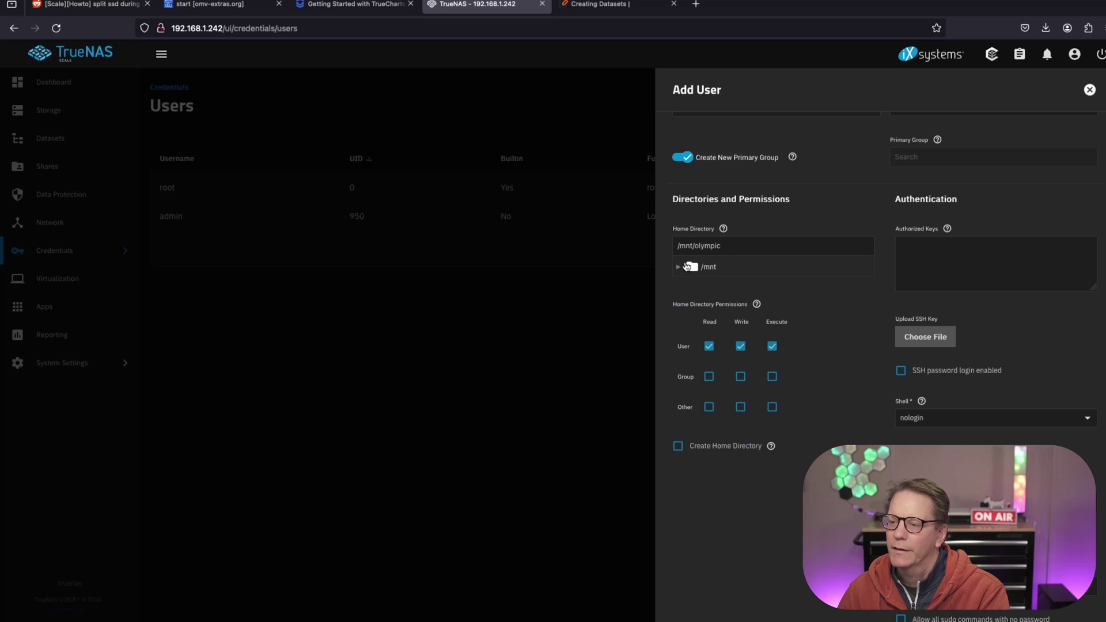
left_click(728, 246)
key("ctrl+a")
key("BackSpace")
scroll(703, 403, "down", 2)
left_click(678, 197)
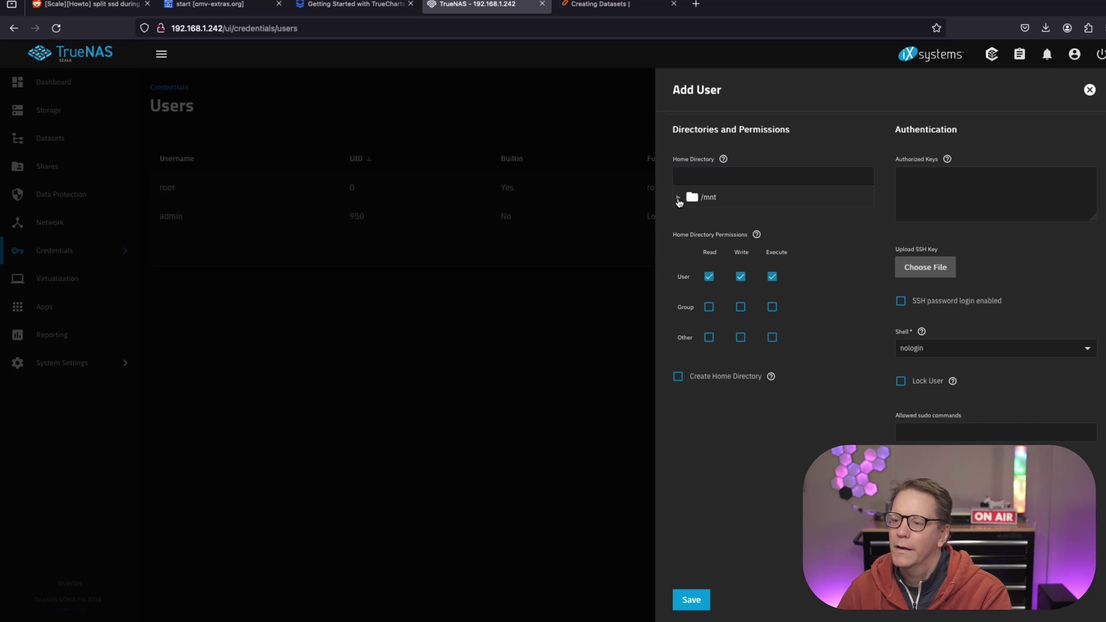
left_click(701, 217)
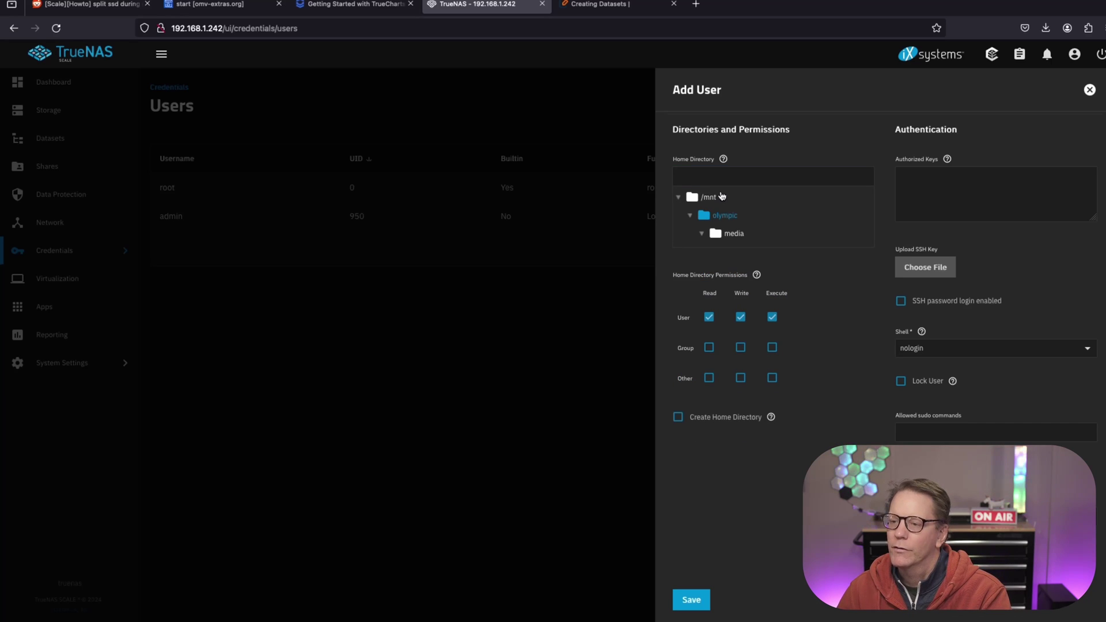
left_click(723, 182)
left_click(717, 217)
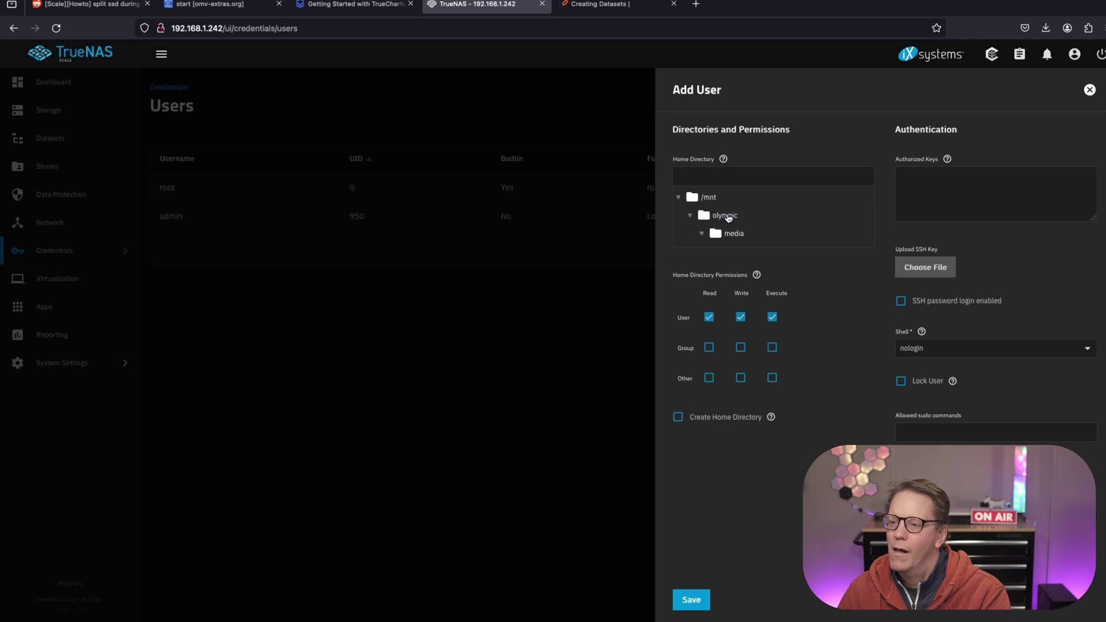
left_click(717, 217)
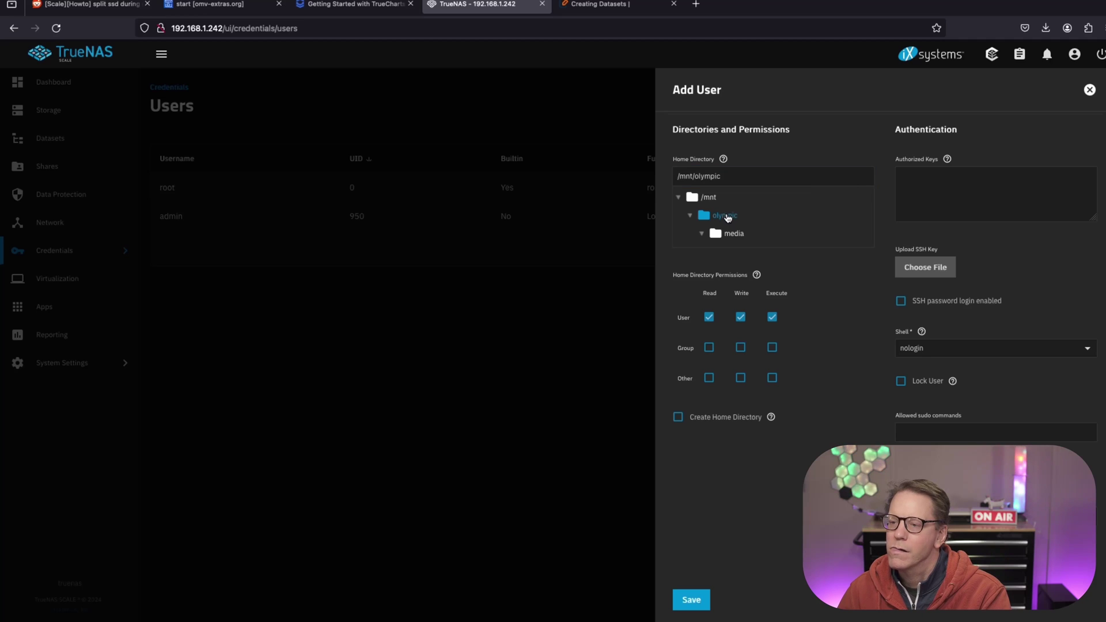
left_click(679, 419)
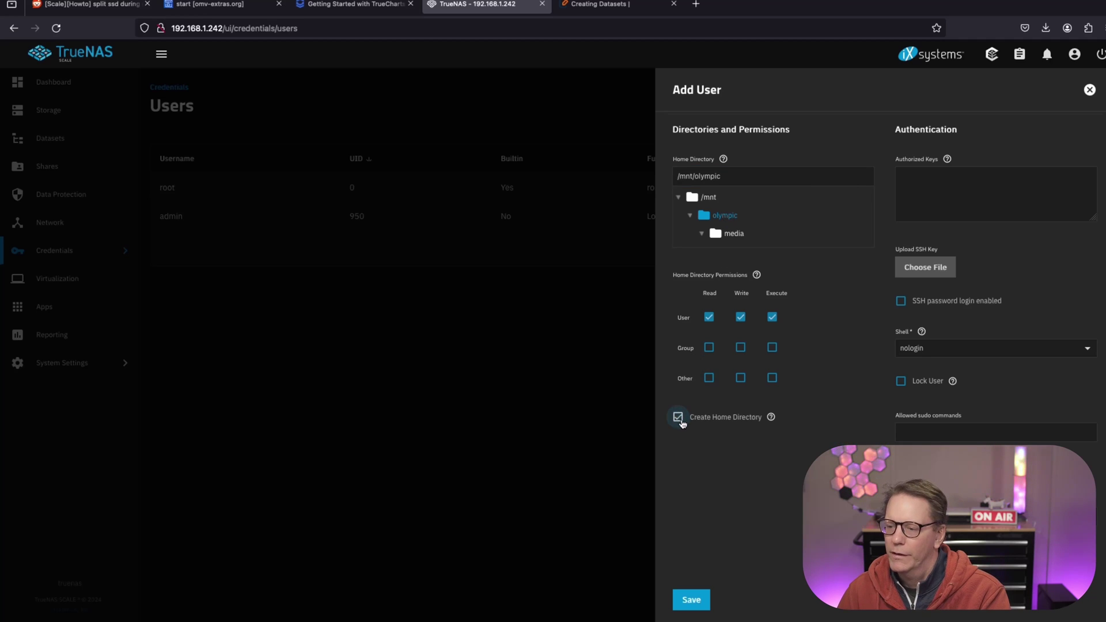
left_click(691, 601)
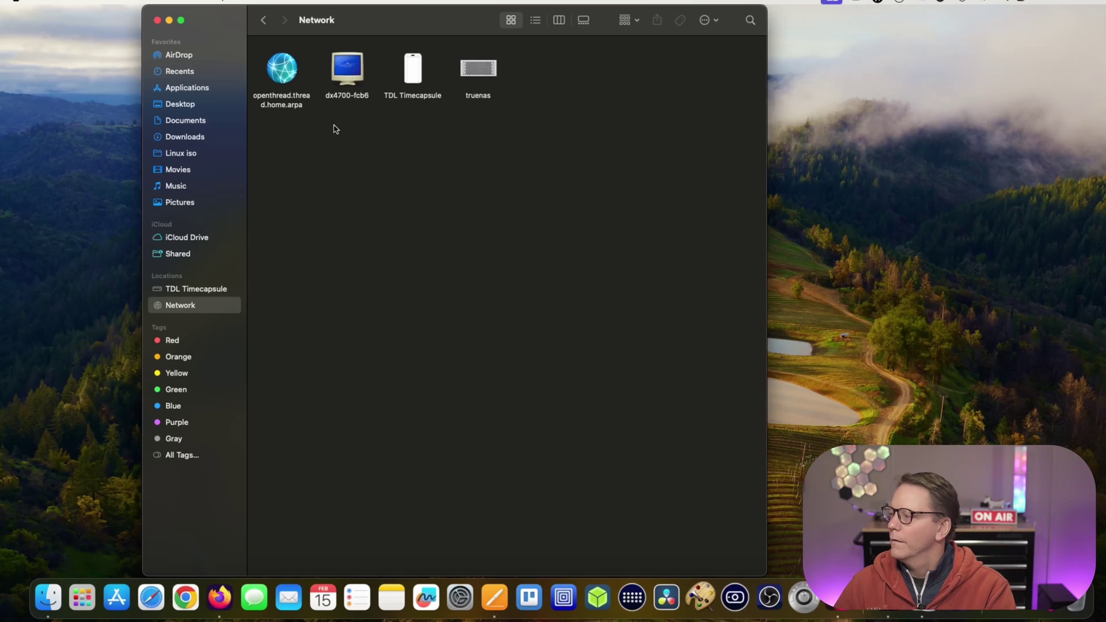
Connect to the truenas server in Finder, logging in as the new user.
double_click(479, 70)
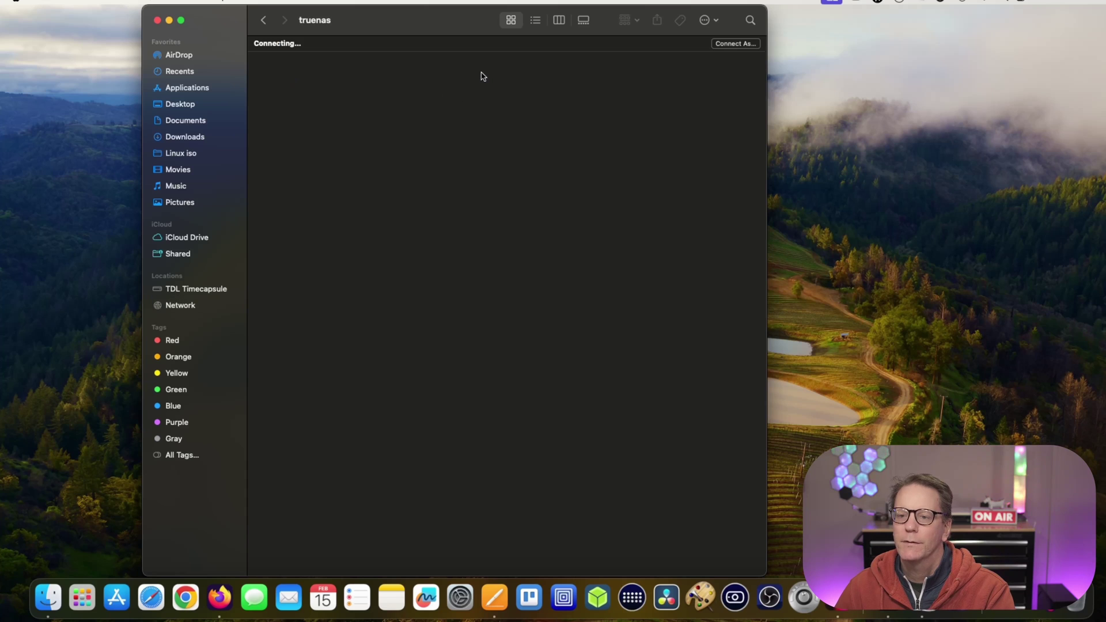
left_click(741, 45)
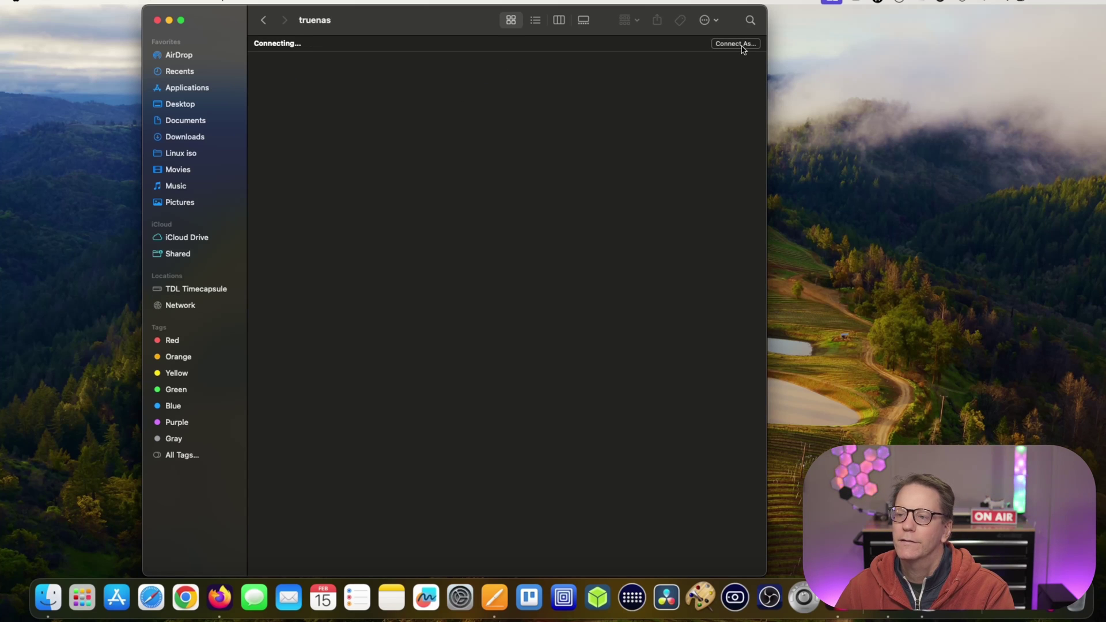
left_click(572, 217)
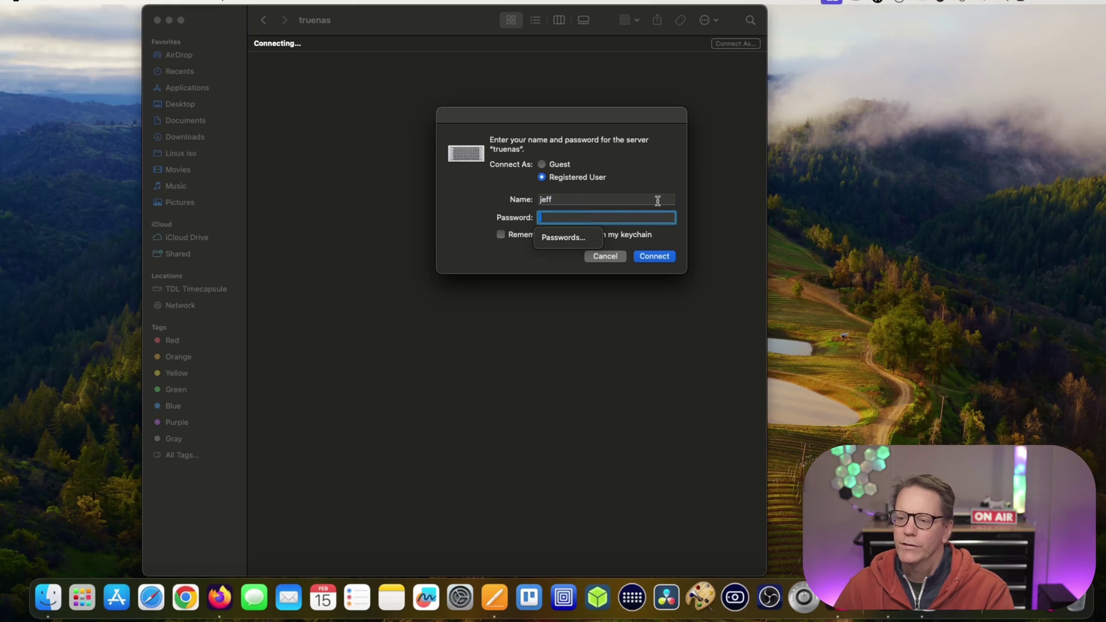
type("*******")
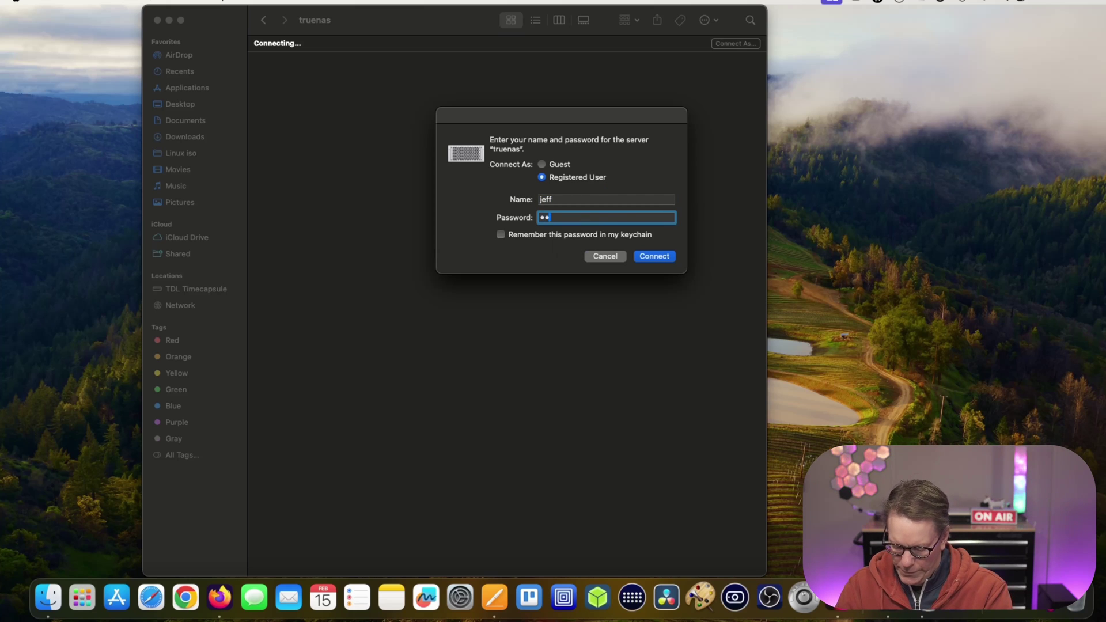
type("******")
left_click(655, 258)
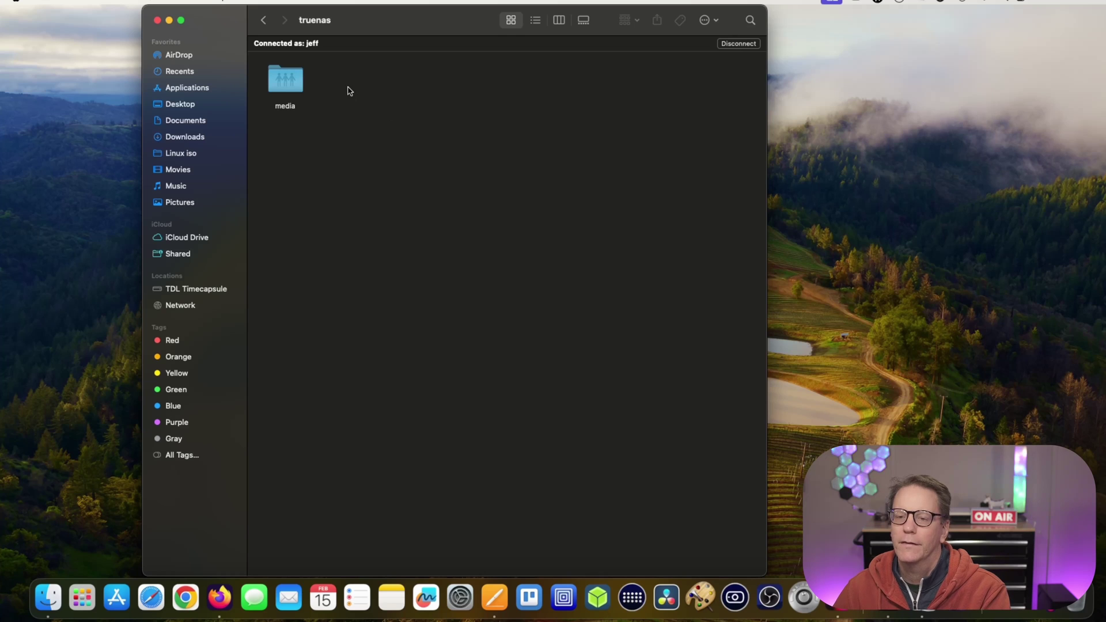
Open the media share, make an untitled folder on the desktop, and drag it into media.
double_click(294, 87)
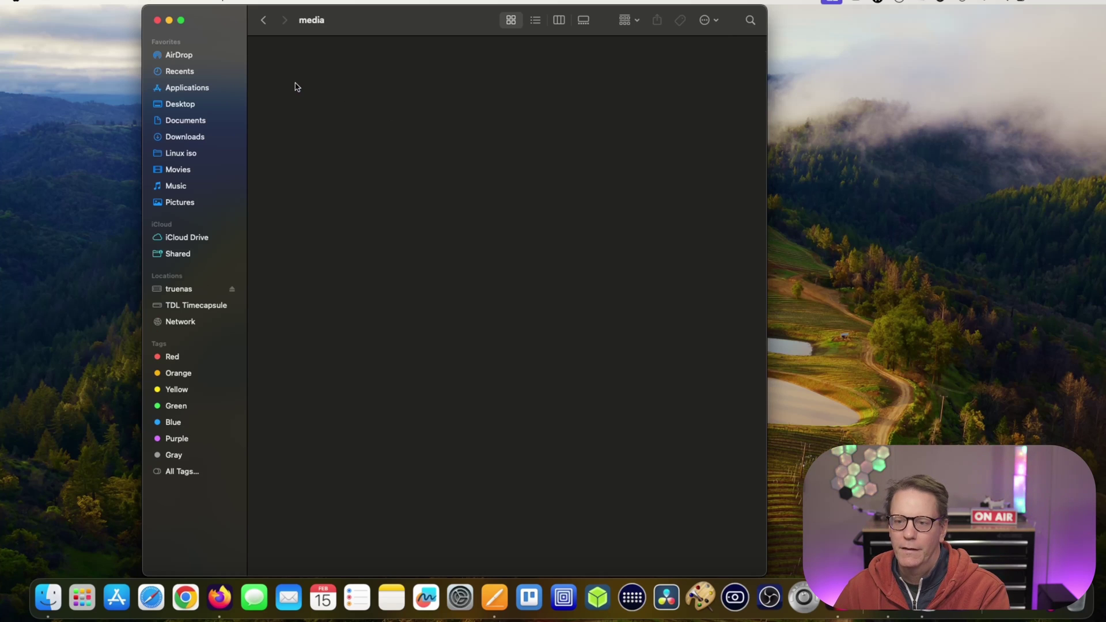
right_click(331, 90)
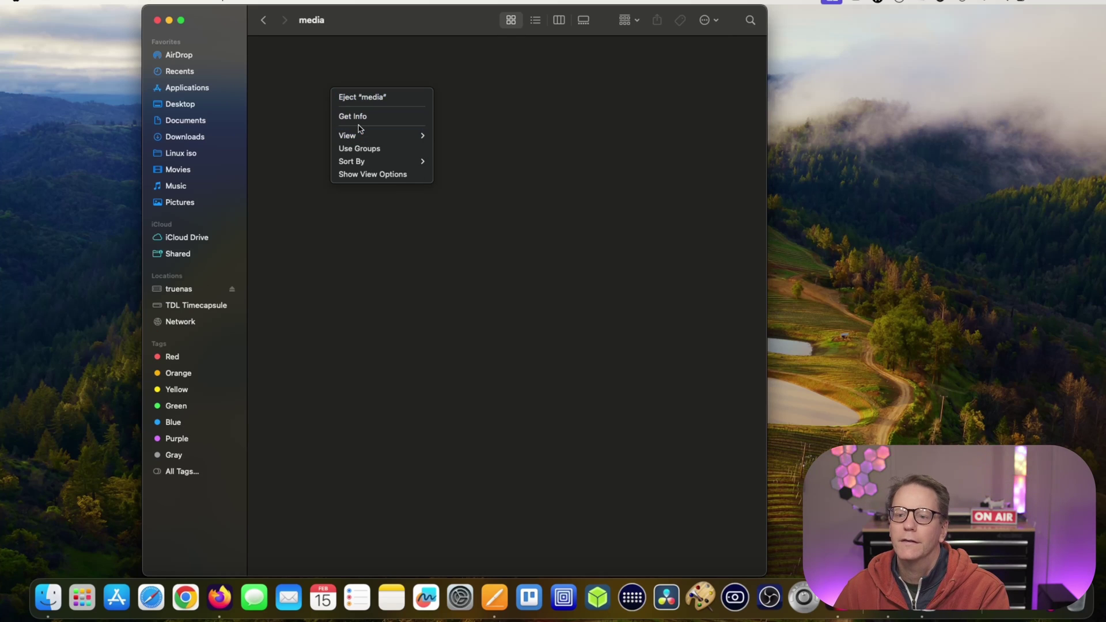
left_click(292, 111)
right_click(297, 109)
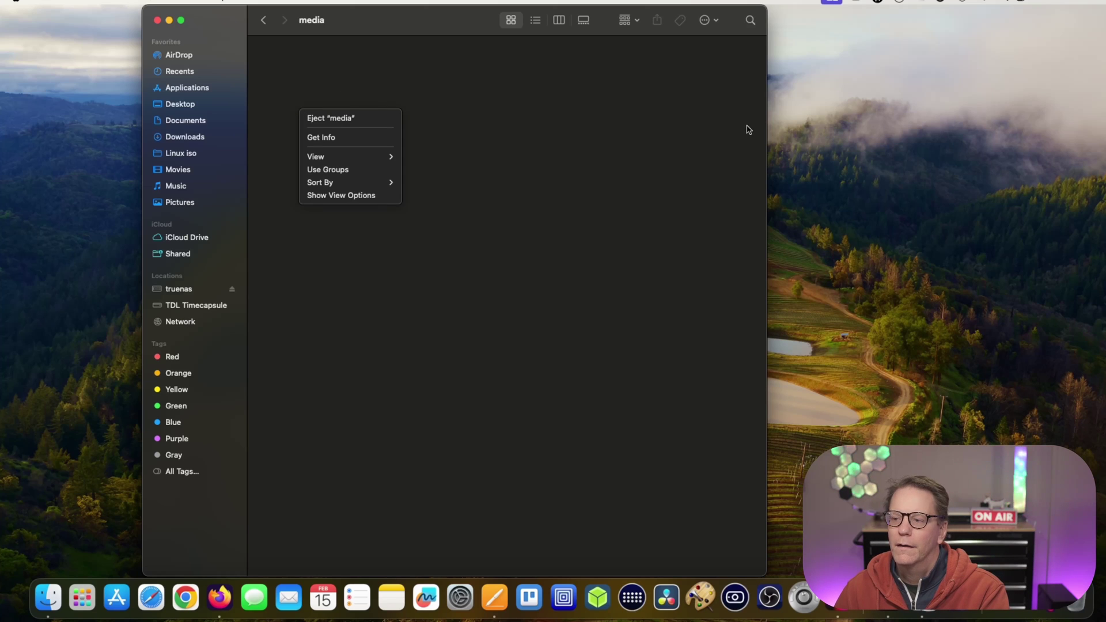
left_click(827, 139)
right_click(829, 137)
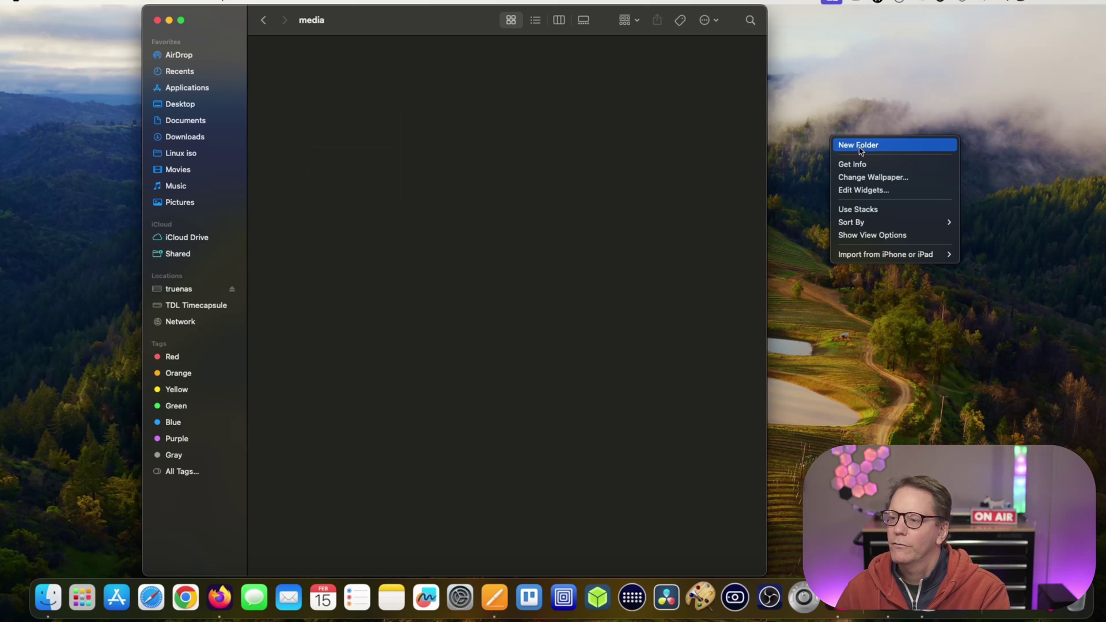
left_click(861, 149)
left_click_drag(829, 144, 447, 127)
left_click_drag(836, 142, 358, 135)
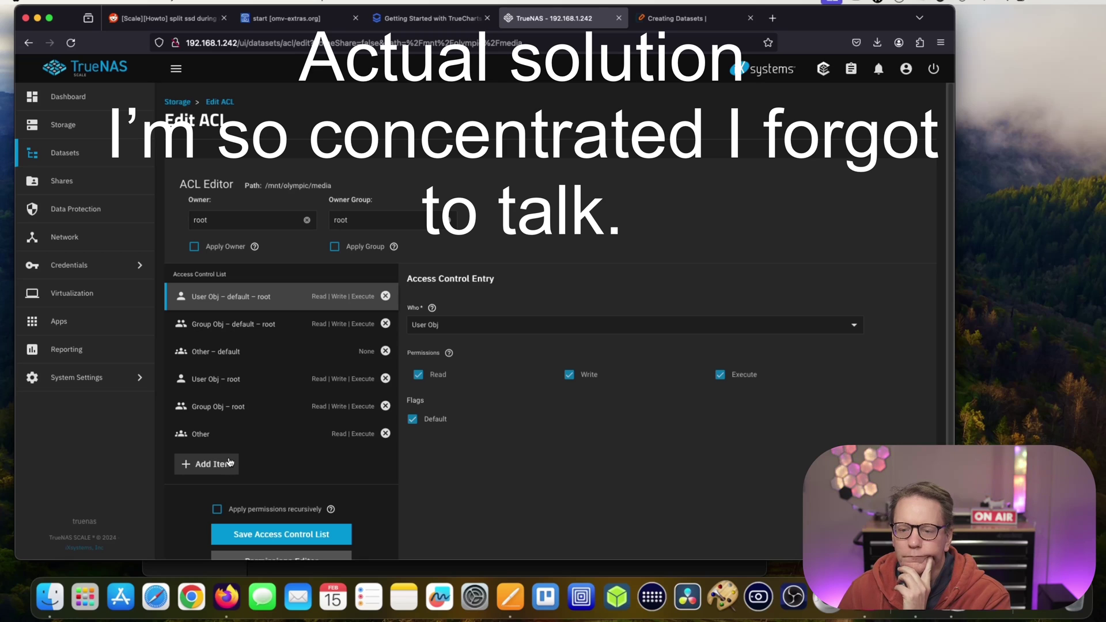
Add an ACL item with Who set to Mask, tick Read, Write, Execute, and save.
left_click(225, 467)
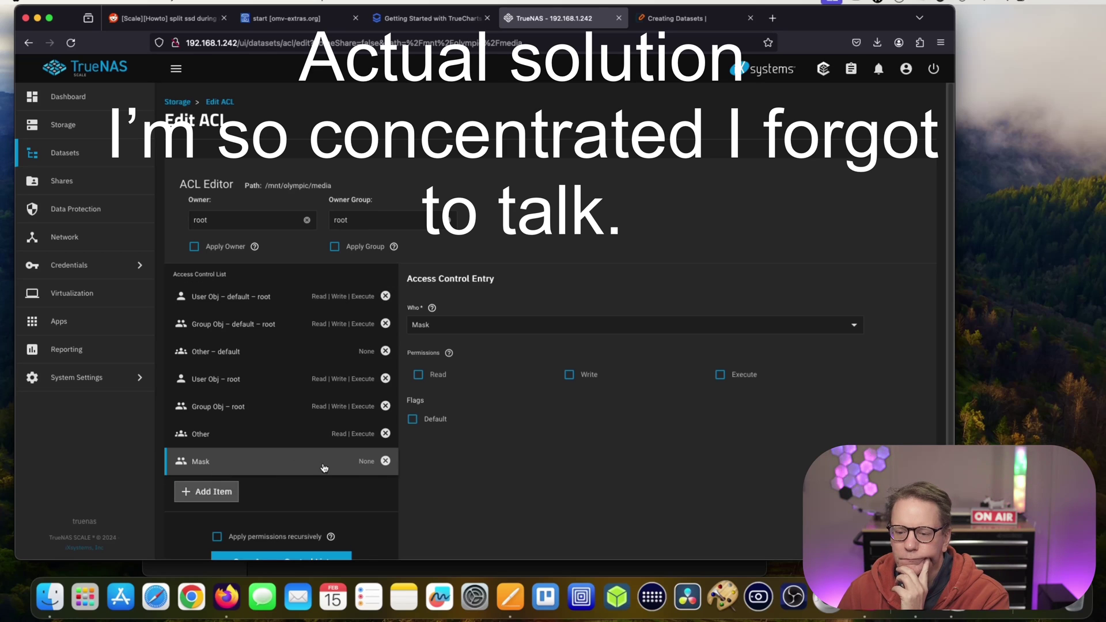
left_click(574, 327)
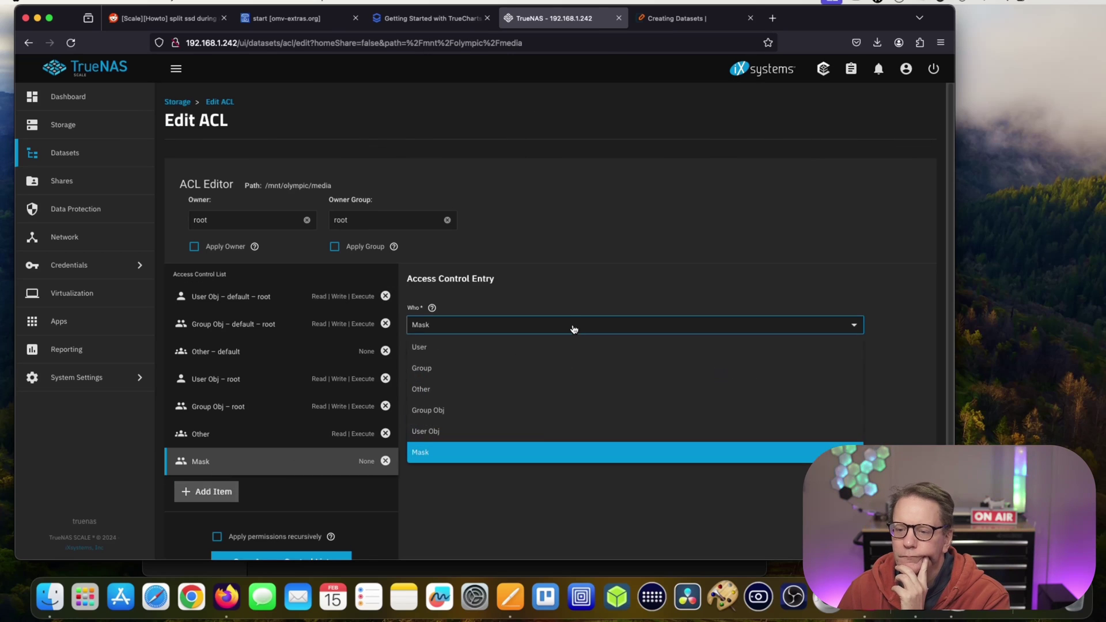
left_click(515, 458)
left_click(429, 369)
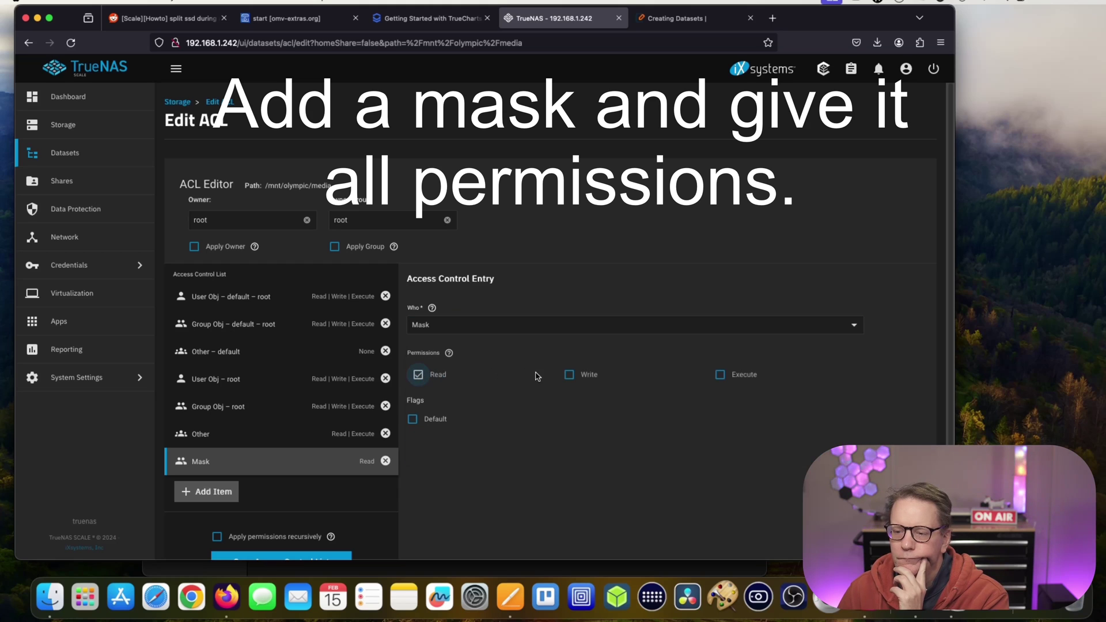
left_click(570, 376)
left_click(719, 377)
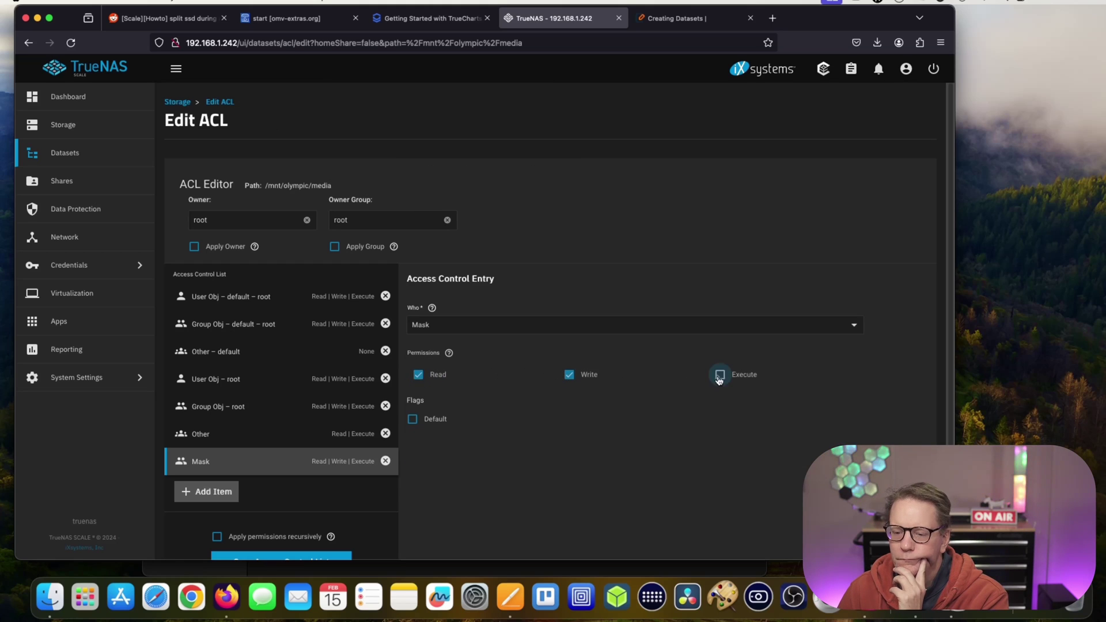
scroll(380, 486, "down", 4)
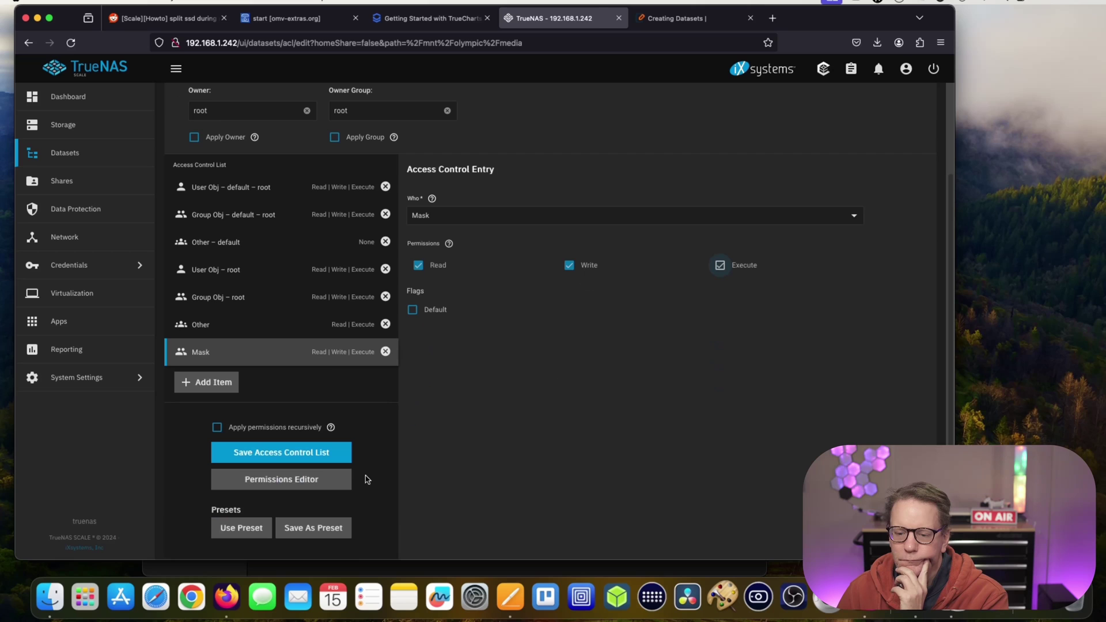
left_click(318, 455)
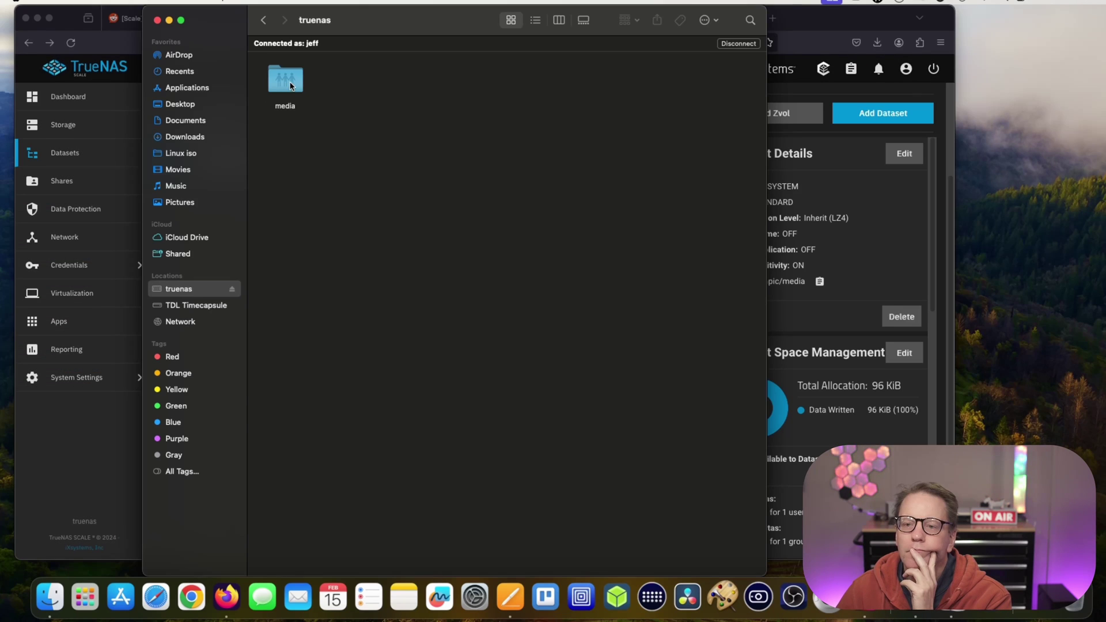
Create an untitled folder inside media and a subfolder within it.
double_click(291, 86)
right_click(322, 116)
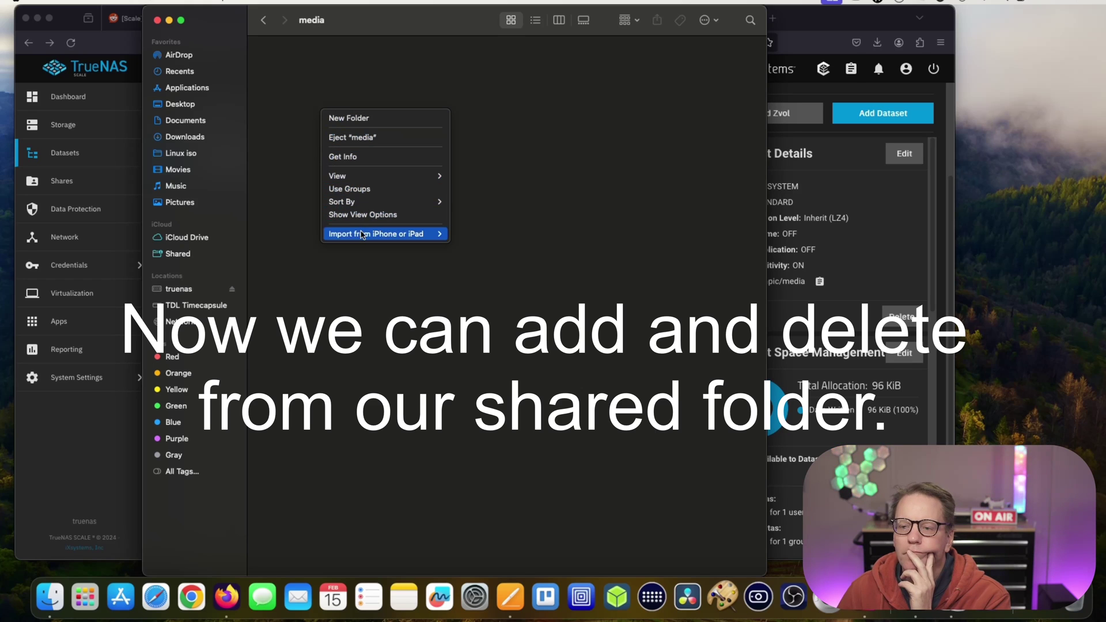
left_click(362, 119)
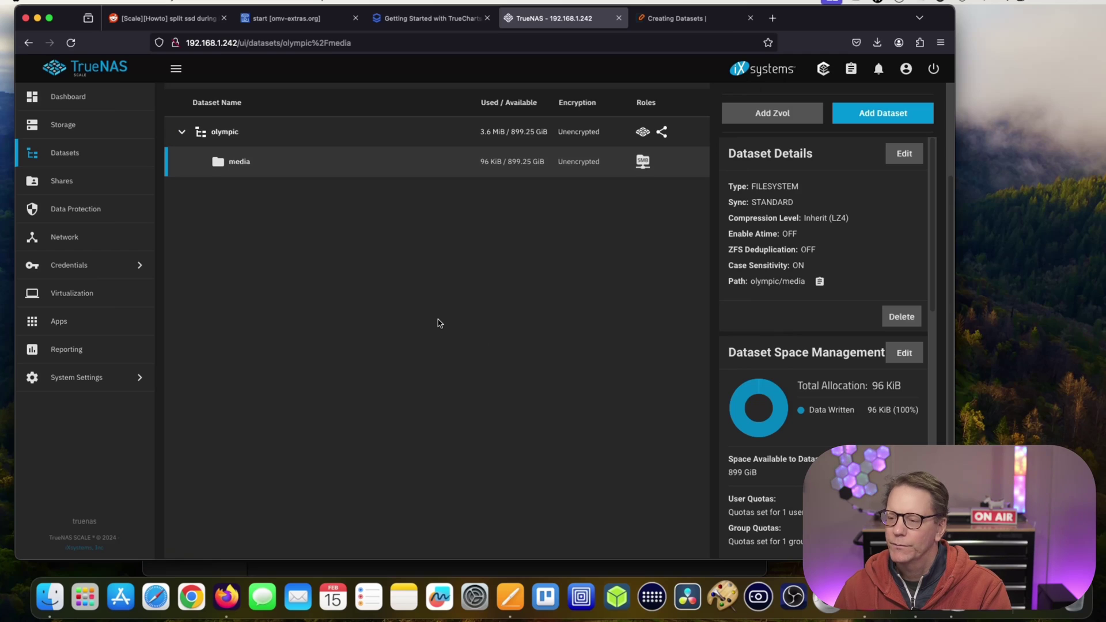
left_click(50, 597)
double_click(323, 116)
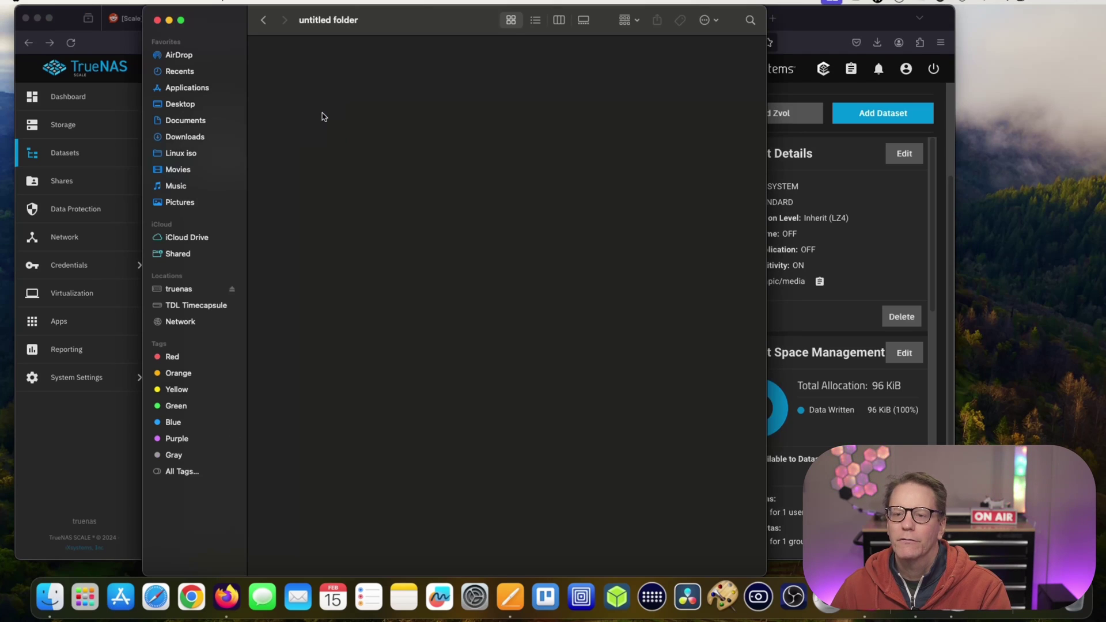
right_click(322, 114)
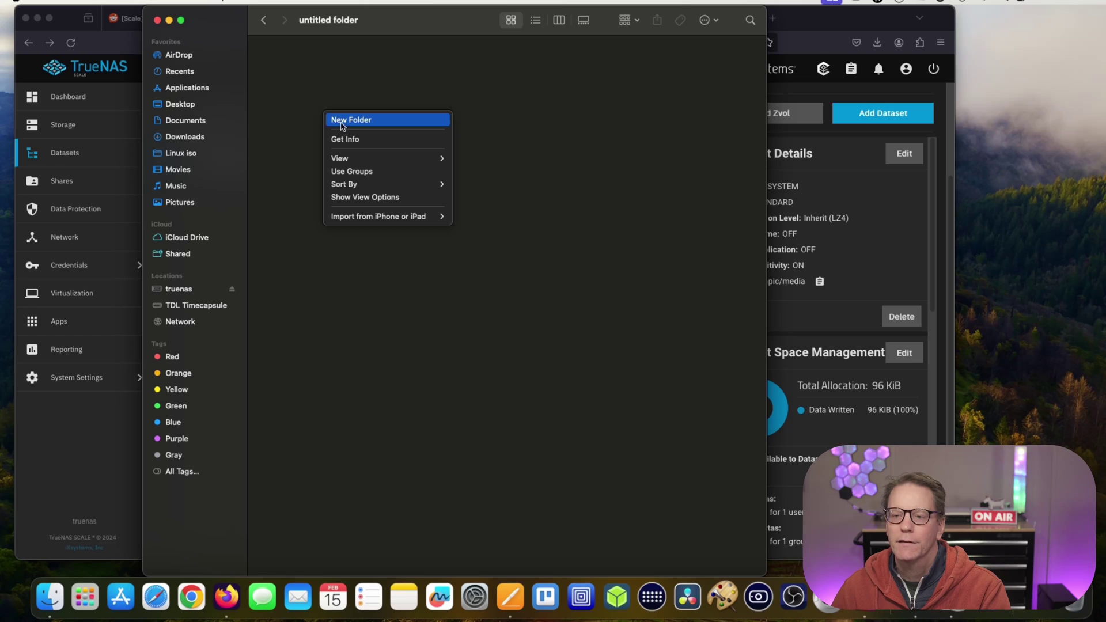
left_click(342, 120)
Return to media, permanently delete the untitled folder, and close the Finder window.
left_click(264, 21)
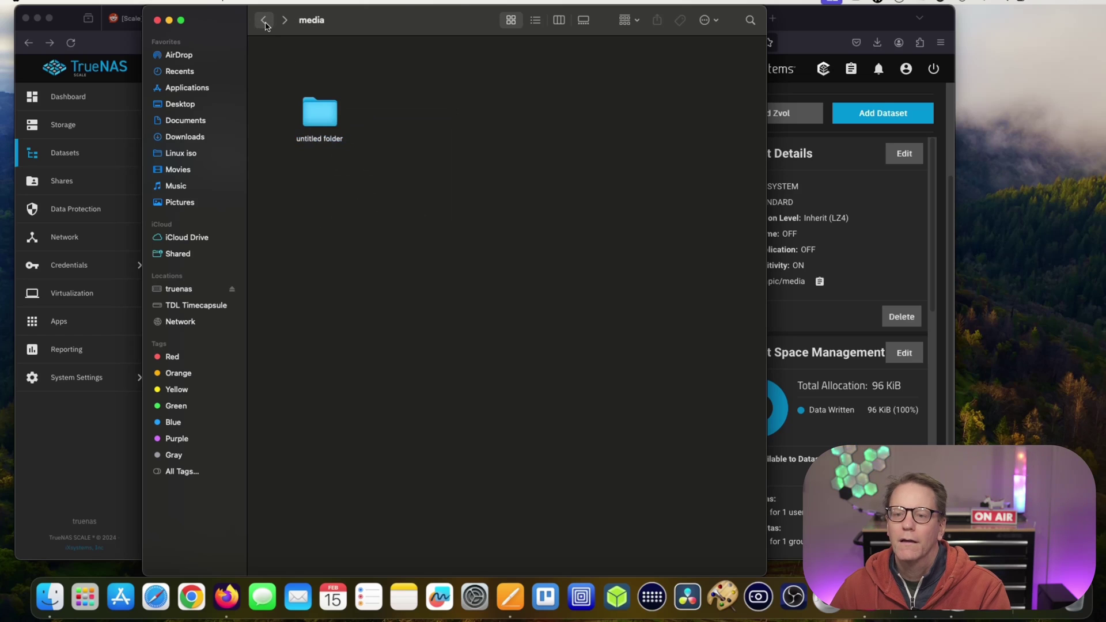
left_click(264, 21)
left_click(295, 83)
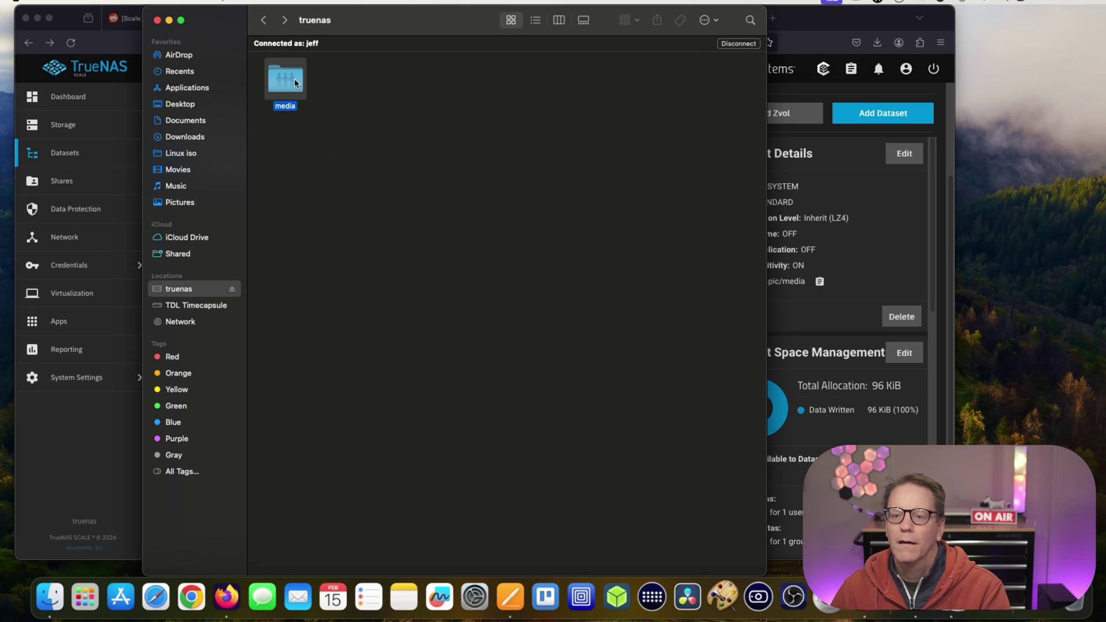
double_click(289, 85)
right_click(321, 118)
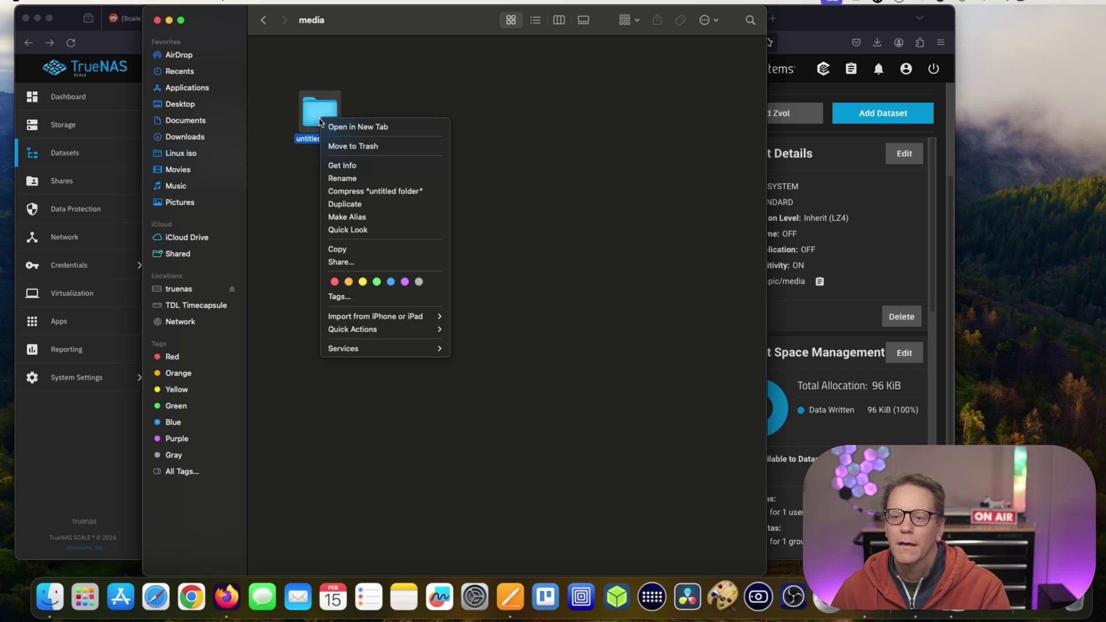
left_click(347, 146)
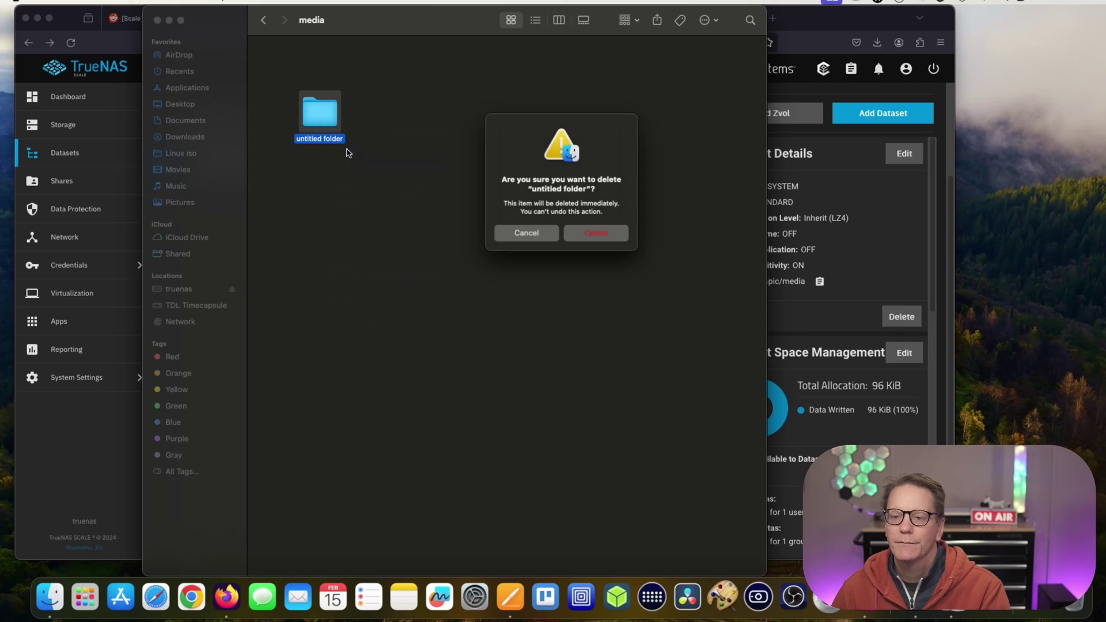
left_click(606, 238)
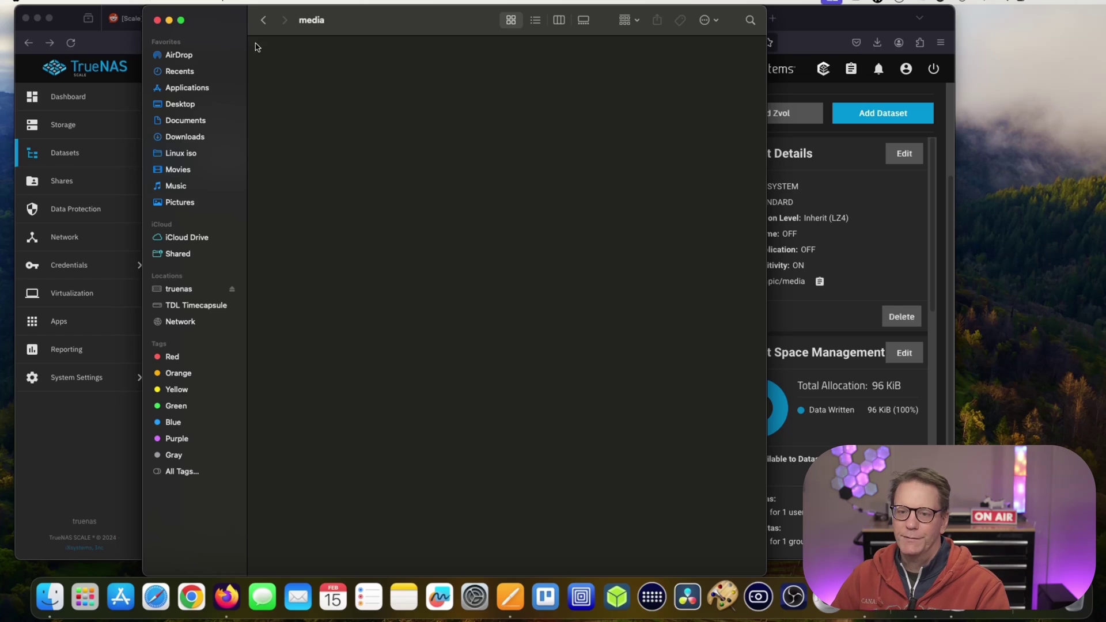
left_click(157, 20)
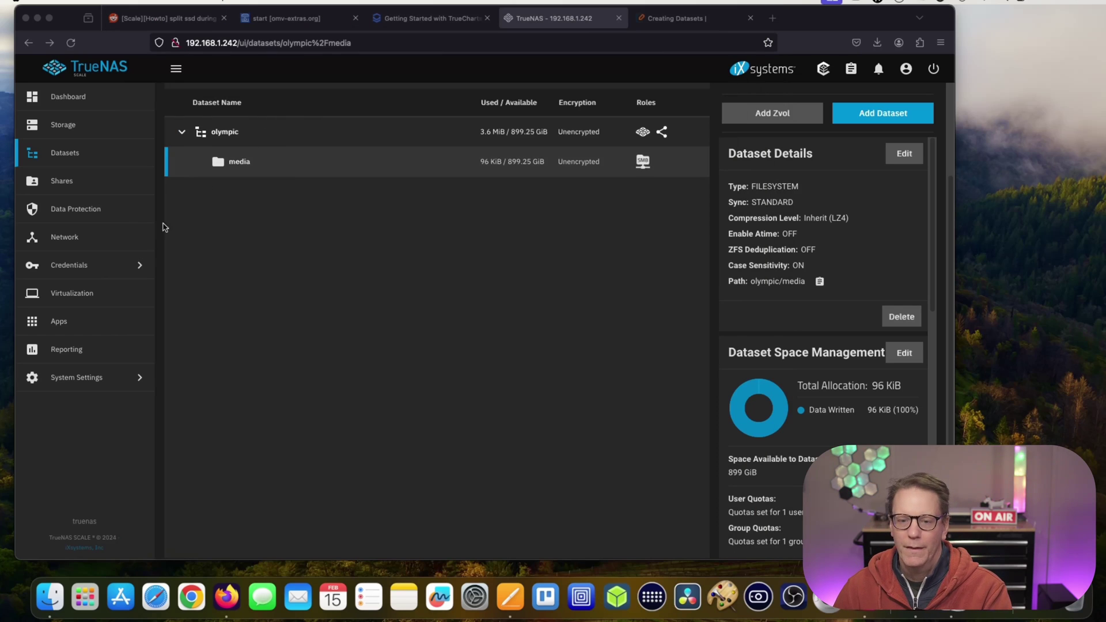
Go to the Virtual Machines page and start adding a new virtual machine.
left_click(90, 274)
left_click(87, 304)
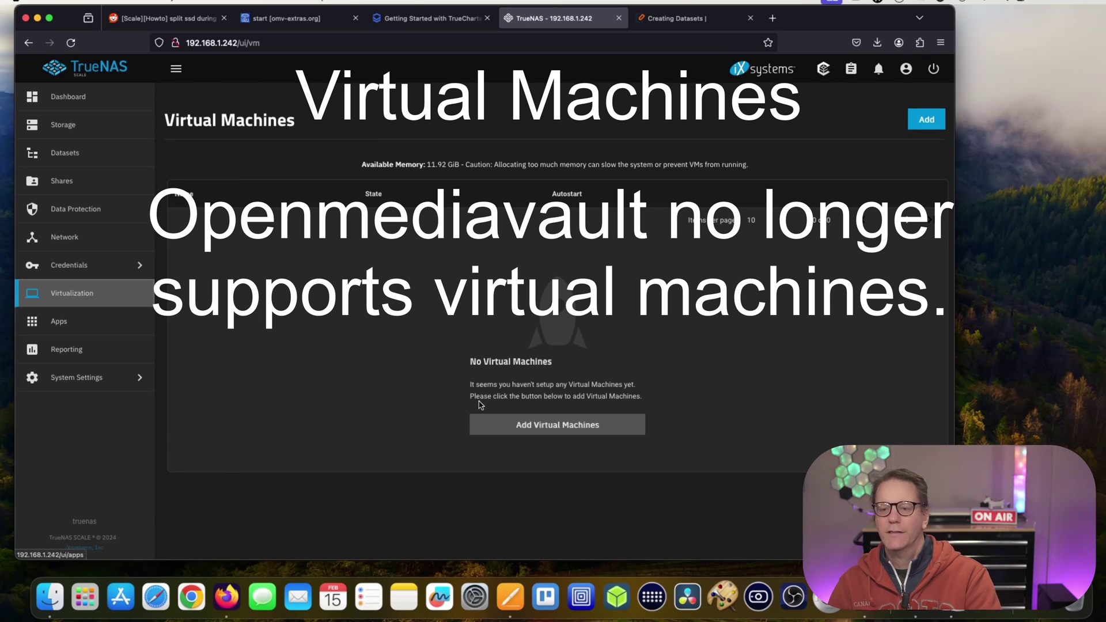
left_click(565, 430)
Set the guest OS to Linux, name the VM 'debian' and begin its description.
left_click(890, 212)
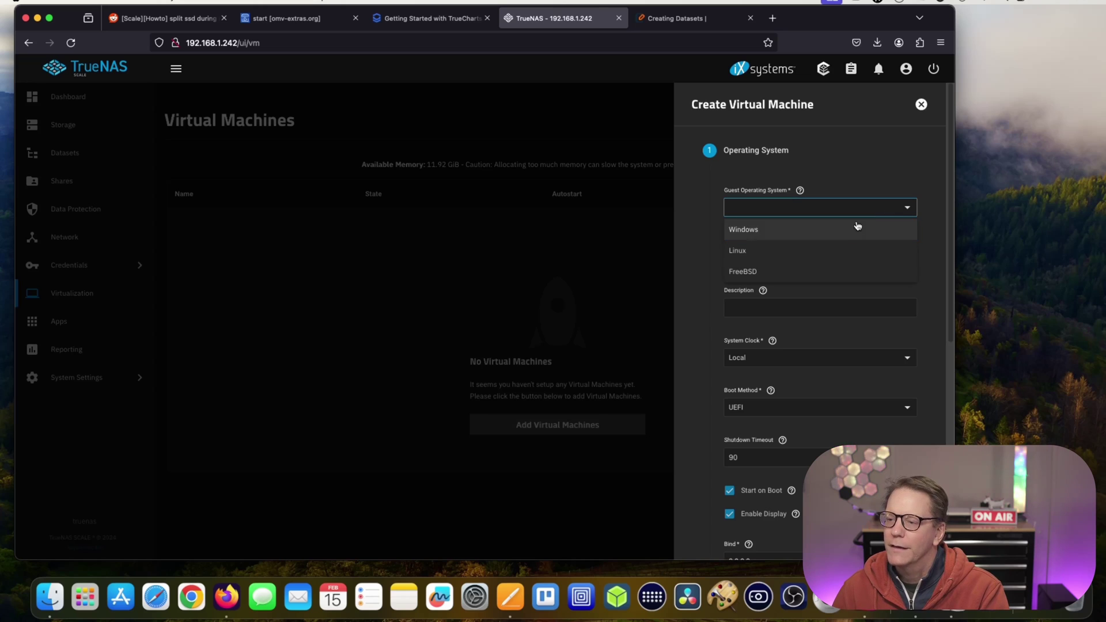
left_click(823, 250)
left_click(794, 259)
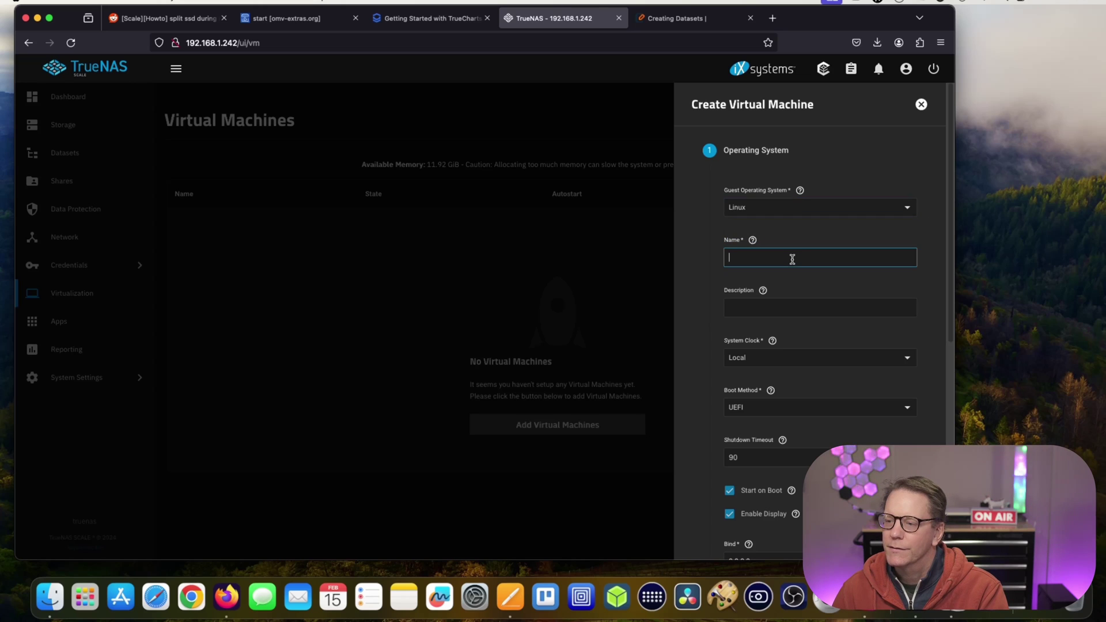
type("debian")
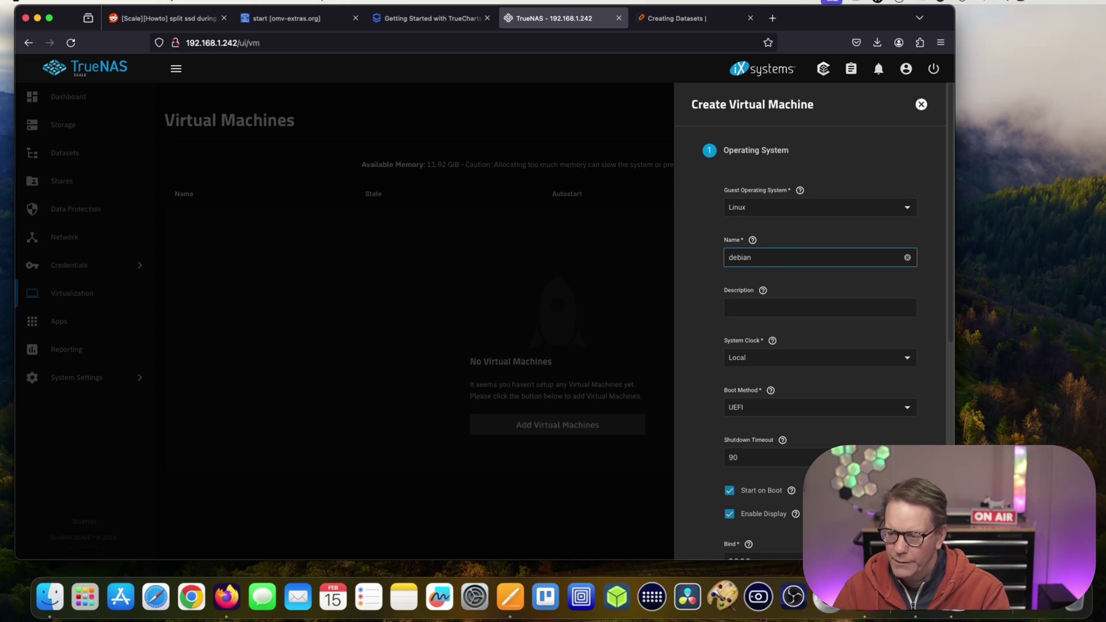
left_click(768, 309)
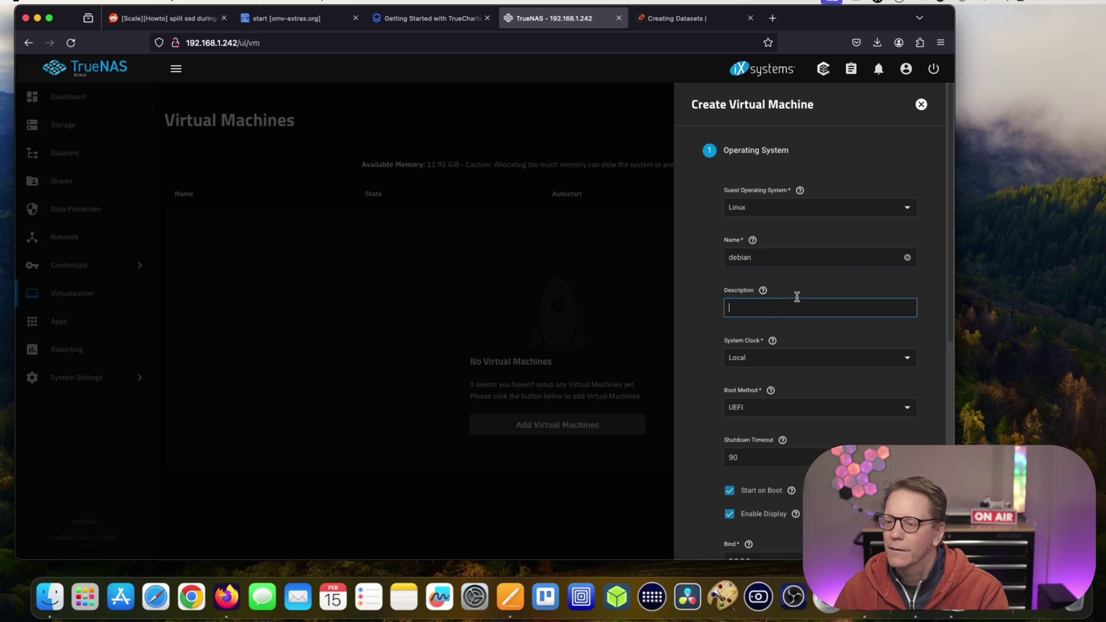
type("de")
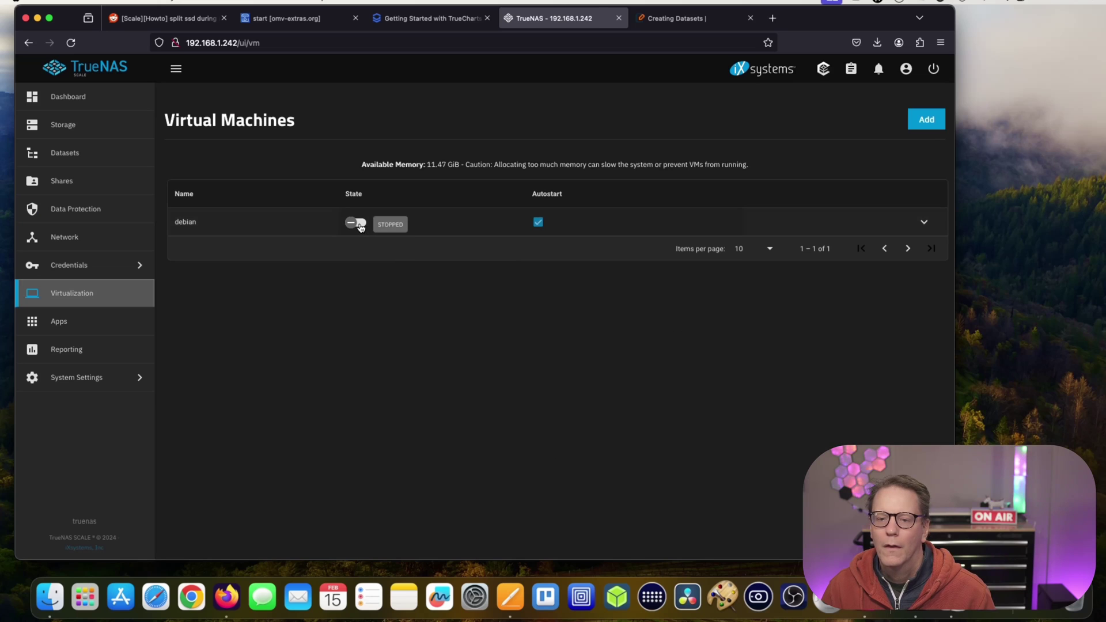
Power on the debian VM, allow the blocked pop-up, view its SPICE console, then close it.
left_click(361, 227)
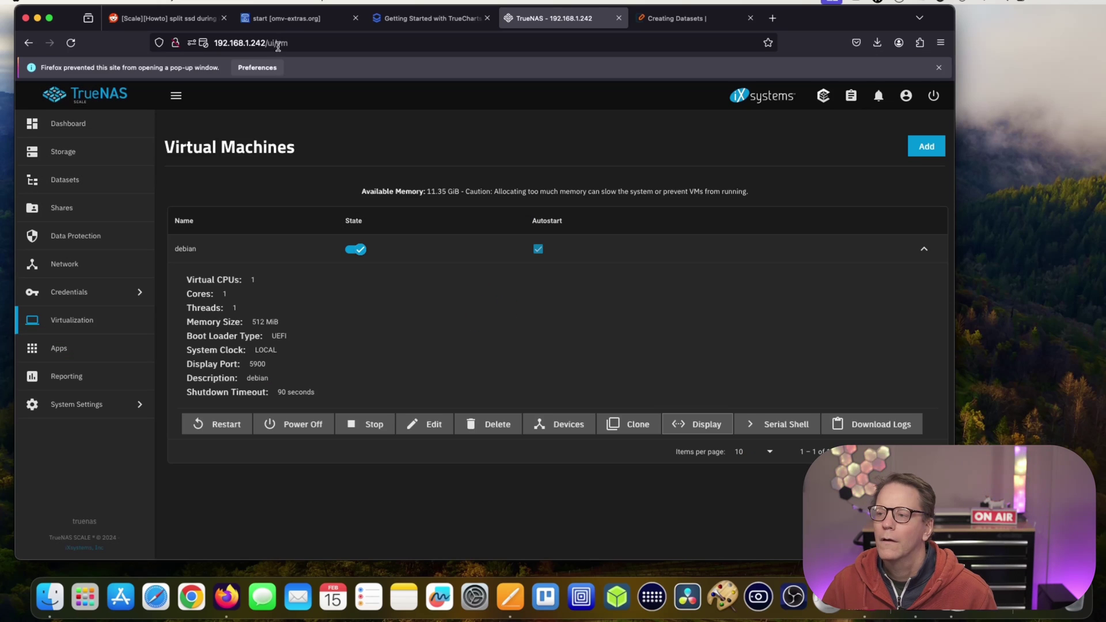
left_click(259, 68)
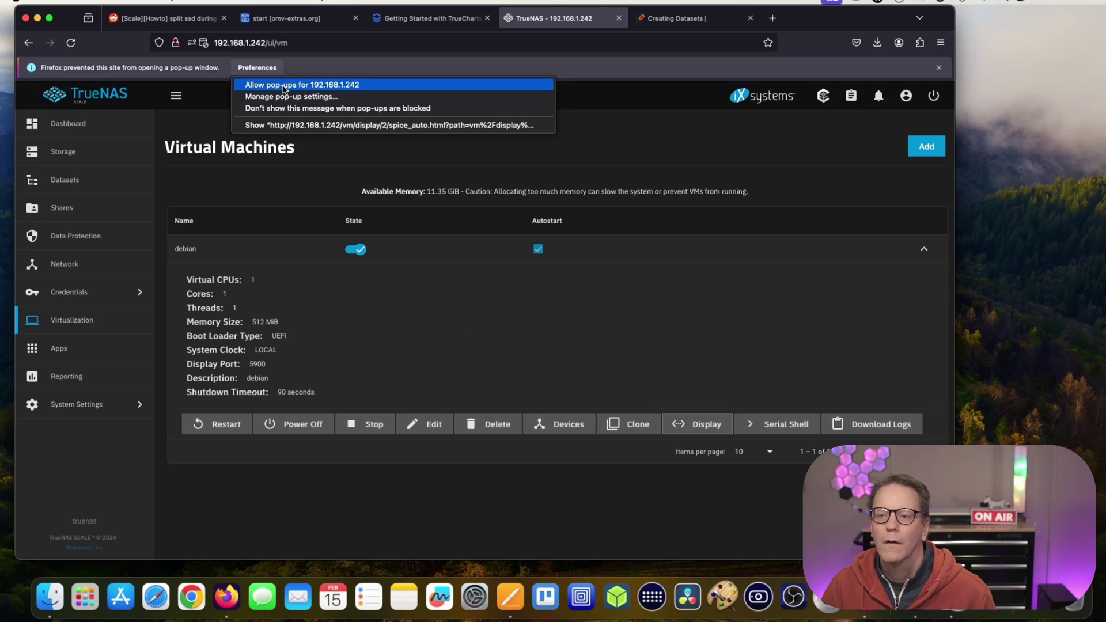
left_click(331, 125)
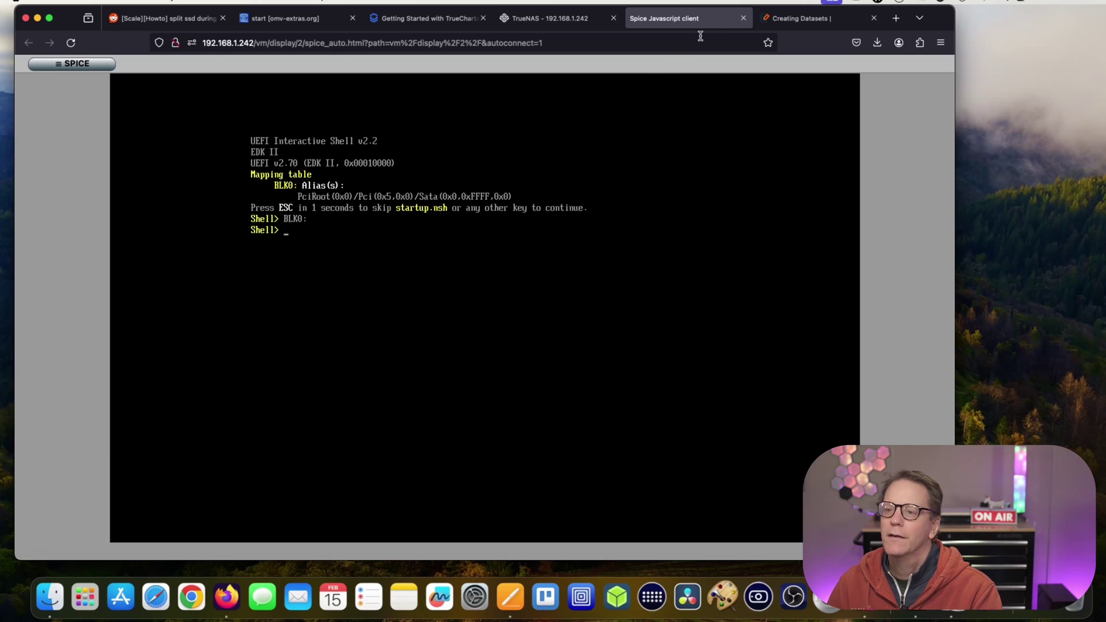
left_click(743, 18)
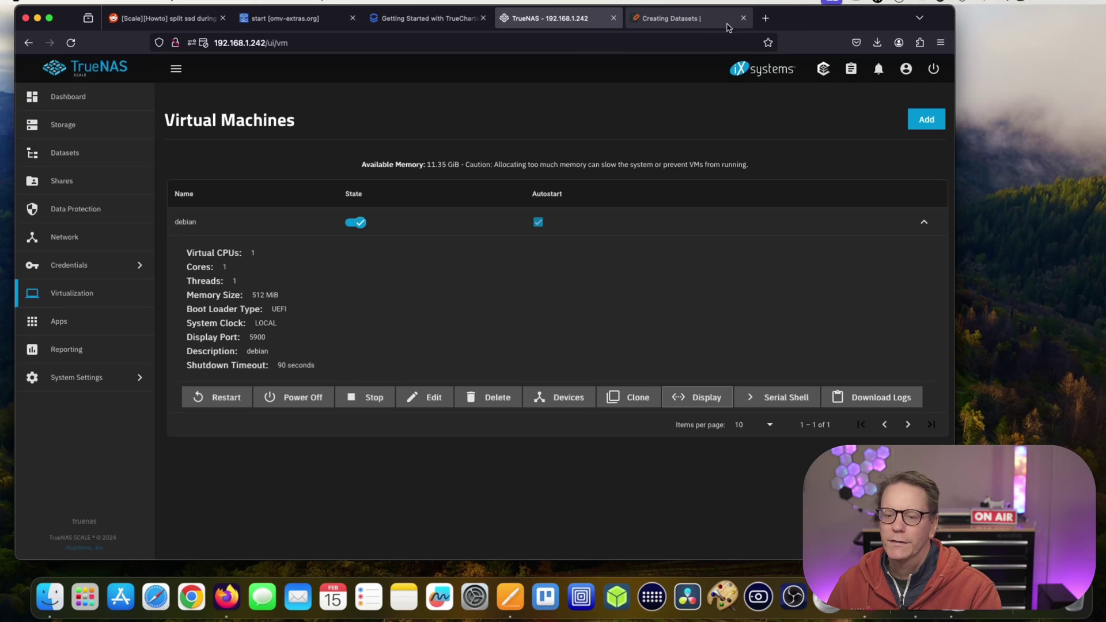
Open the available apps catalog and show its filter and sort options.
left_click(104, 329)
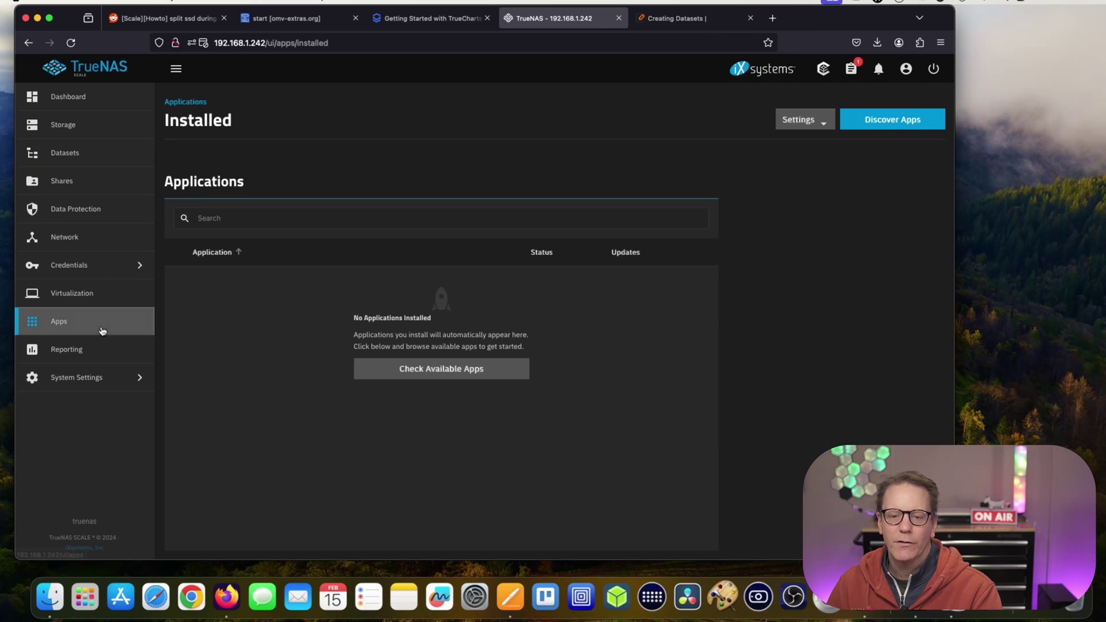
left_click(449, 369)
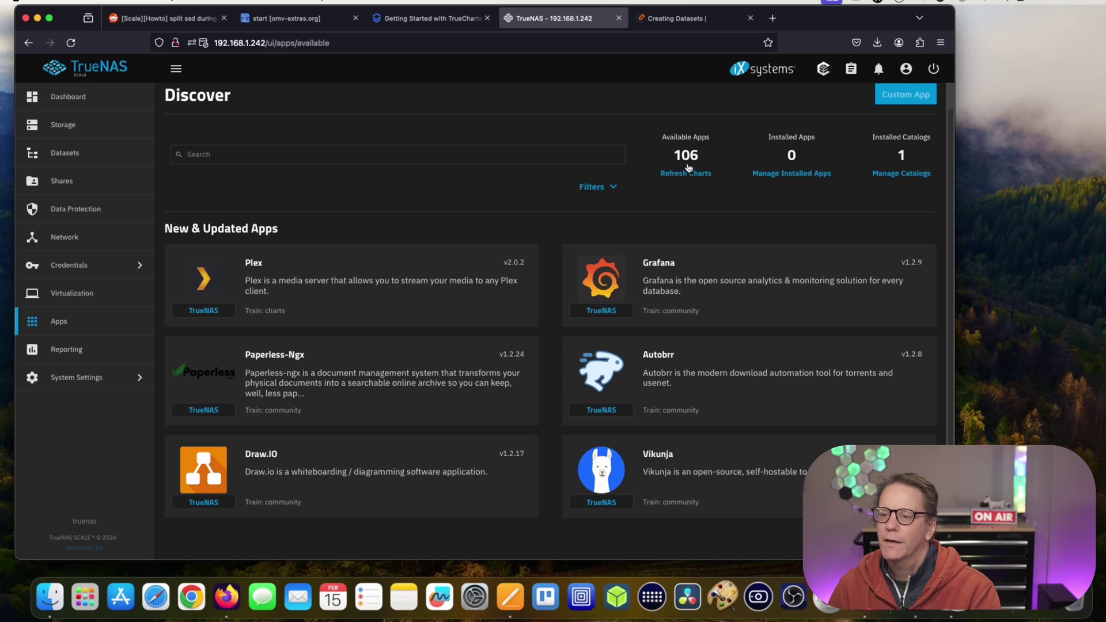
left_click(608, 188)
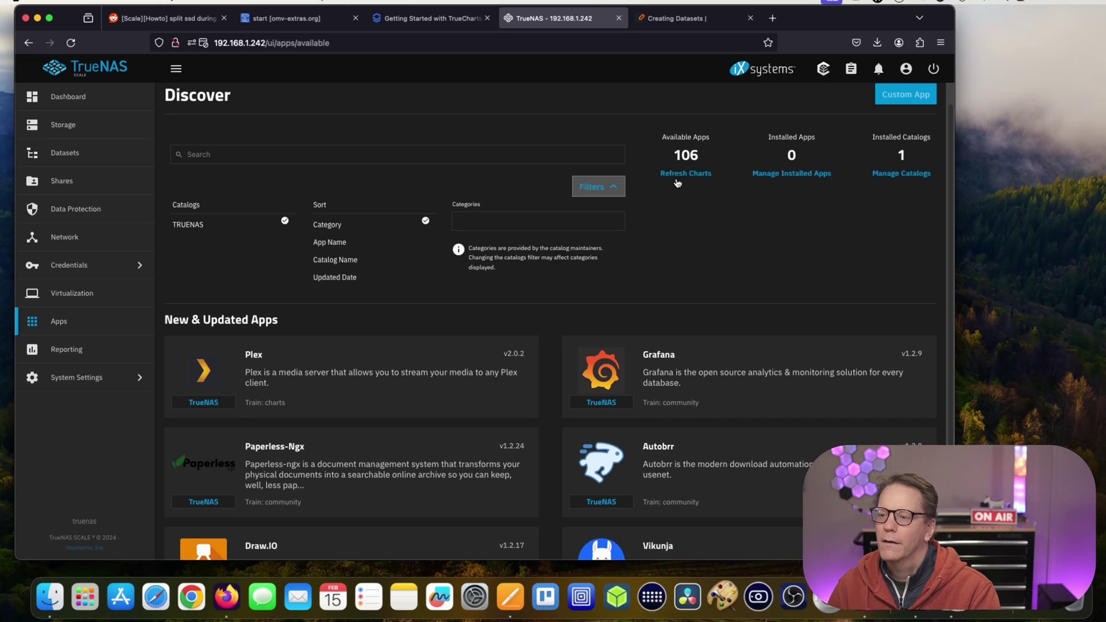
scroll(695, 217, "down", 3)
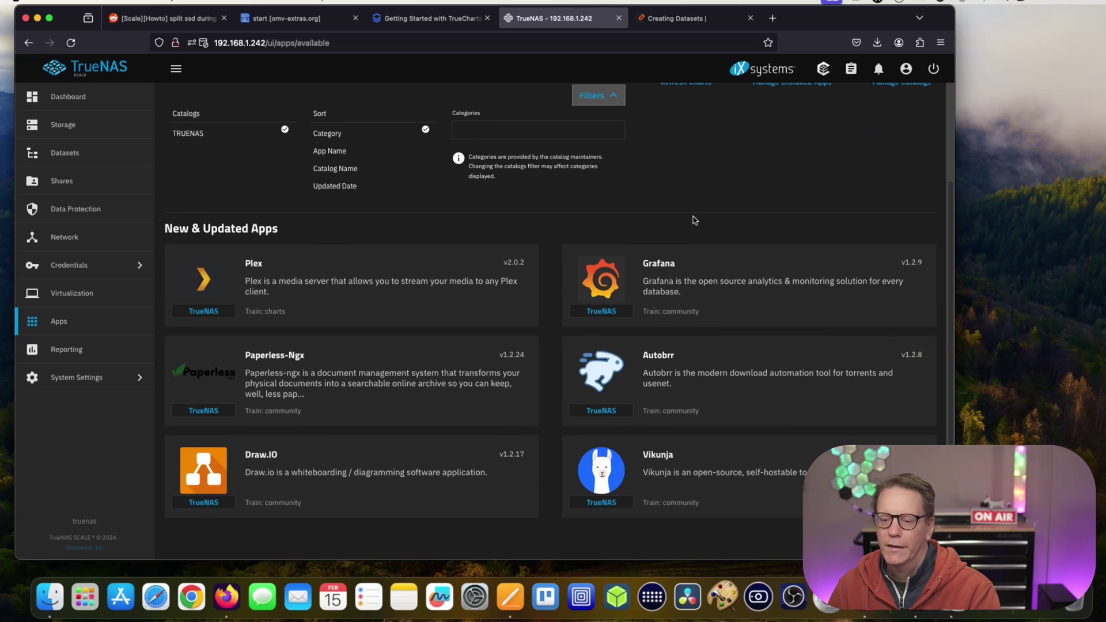
scroll(709, 180, "up", 4)
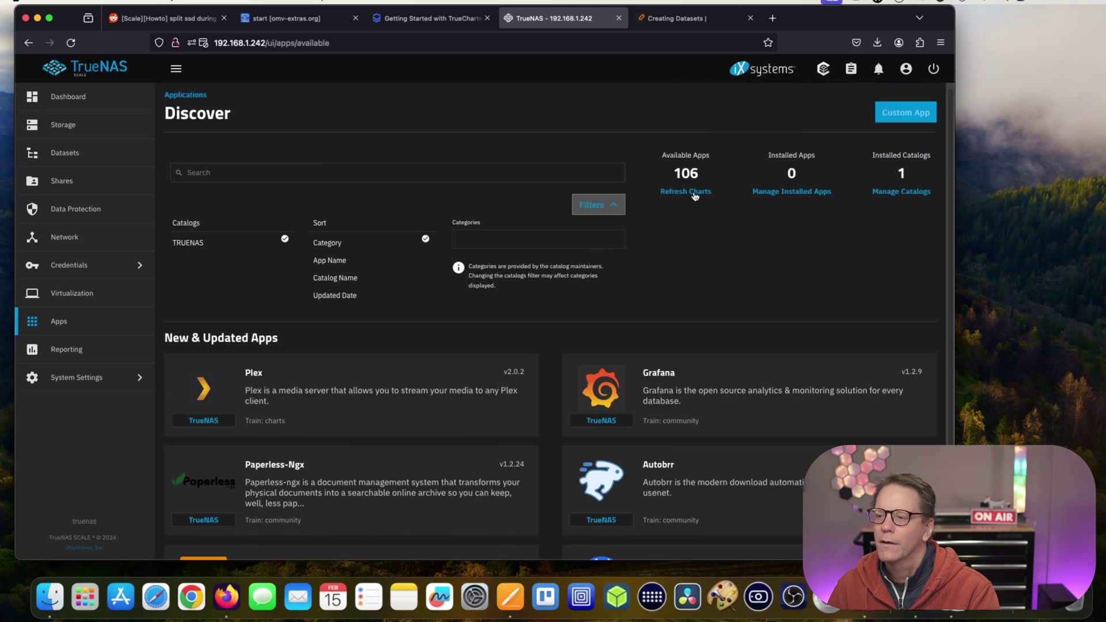
Refresh the charts and scroll through the Discover page's app categories.
left_click(695, 194)
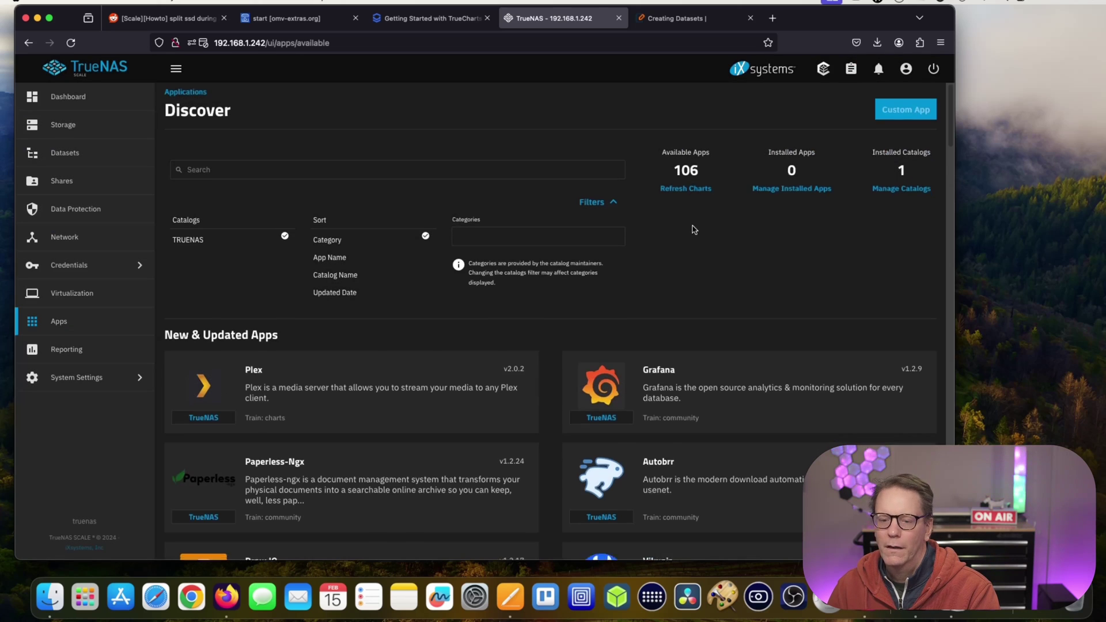
scroll(694, 229, "down", 20)
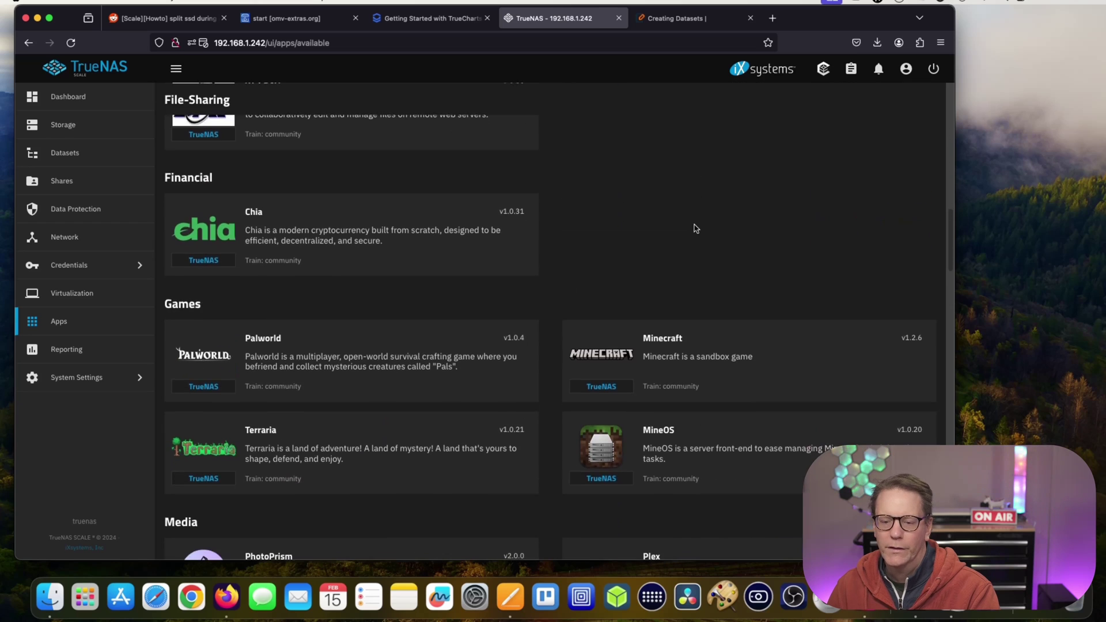
scroll(695, 226, "up", 20)
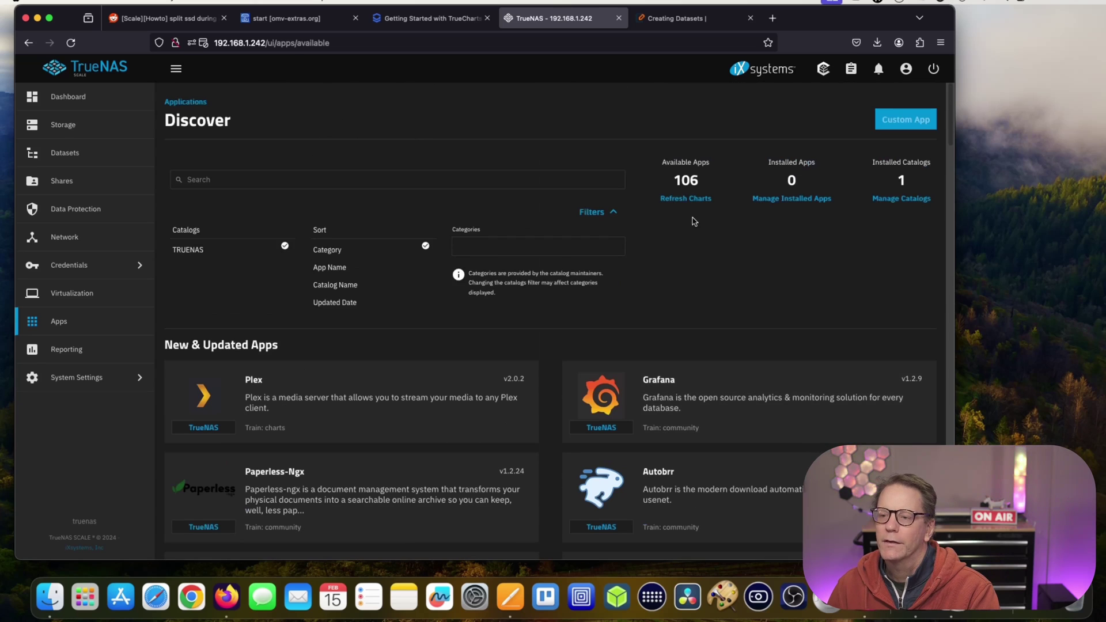
scroll(703, 232, "down", 5)
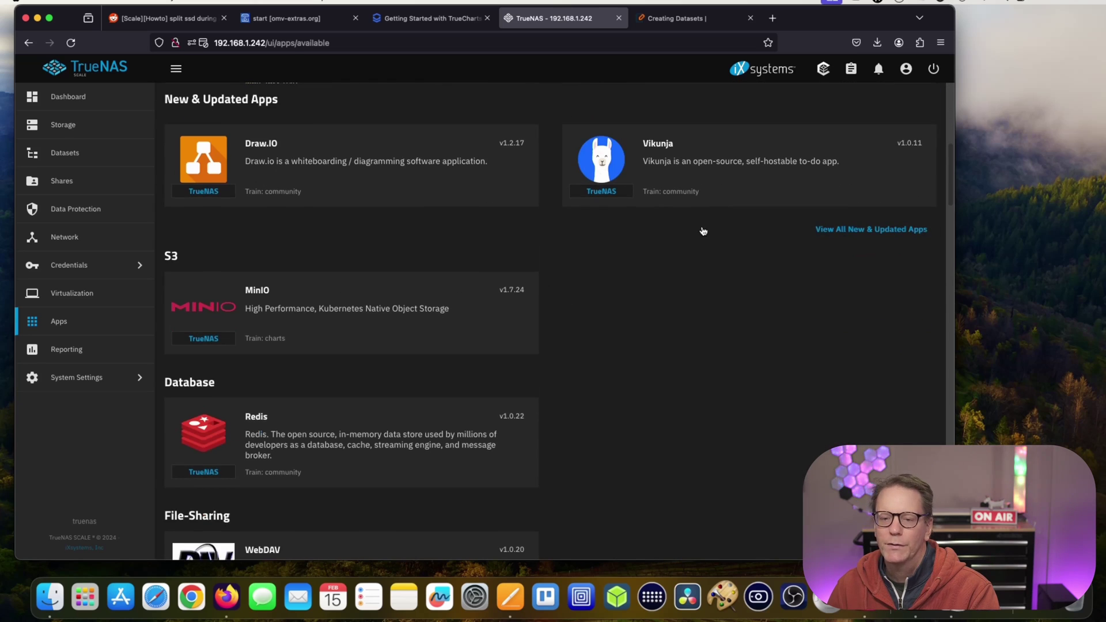
scroll(703, 230, "down", 3)
scroll(703, 228, "down", 10)
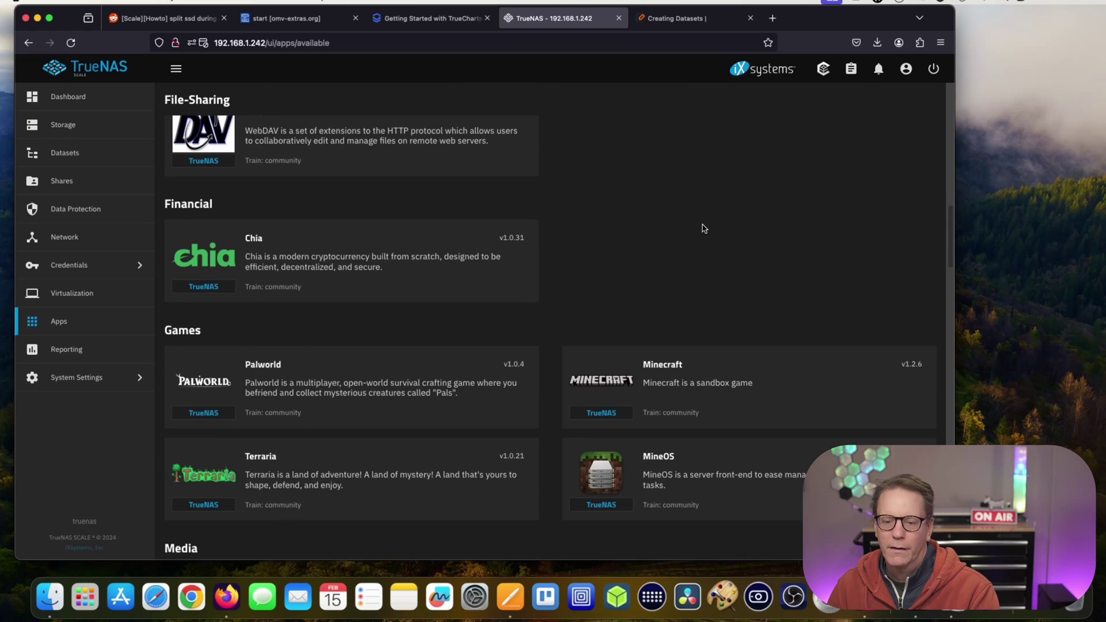
scroll(703, 229, "down", 3)
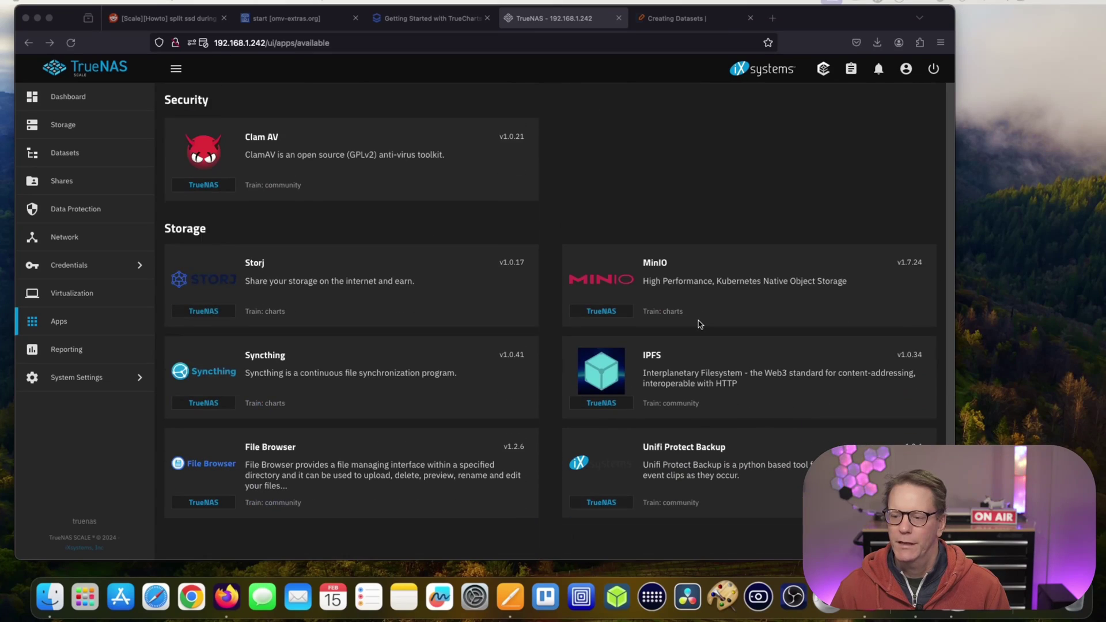
scroll(702, 320, "up", 12)
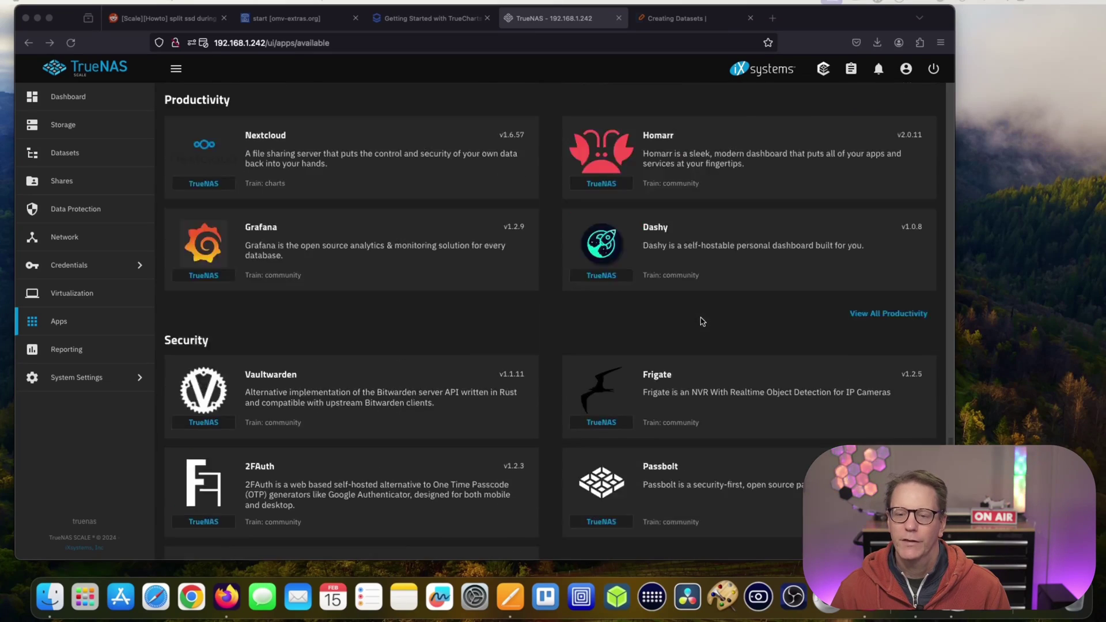
scroll(701, 321, "up", 15)
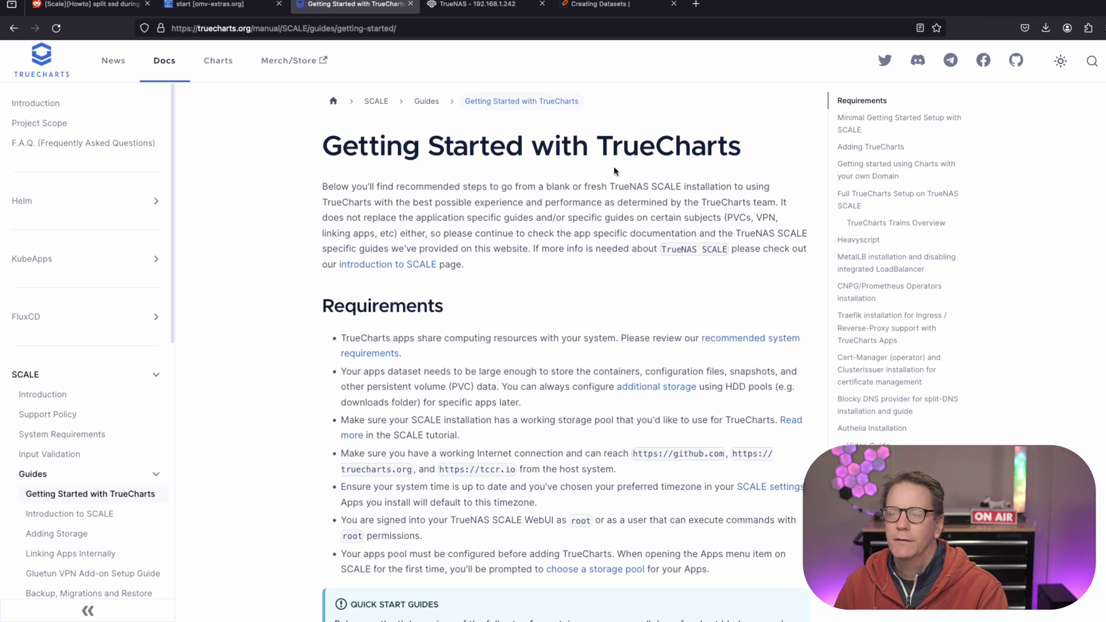
Highlight the TrueCharts title, then scroll through the guide's Requirements section.
left_click_drag(605, 150, 745, 150)
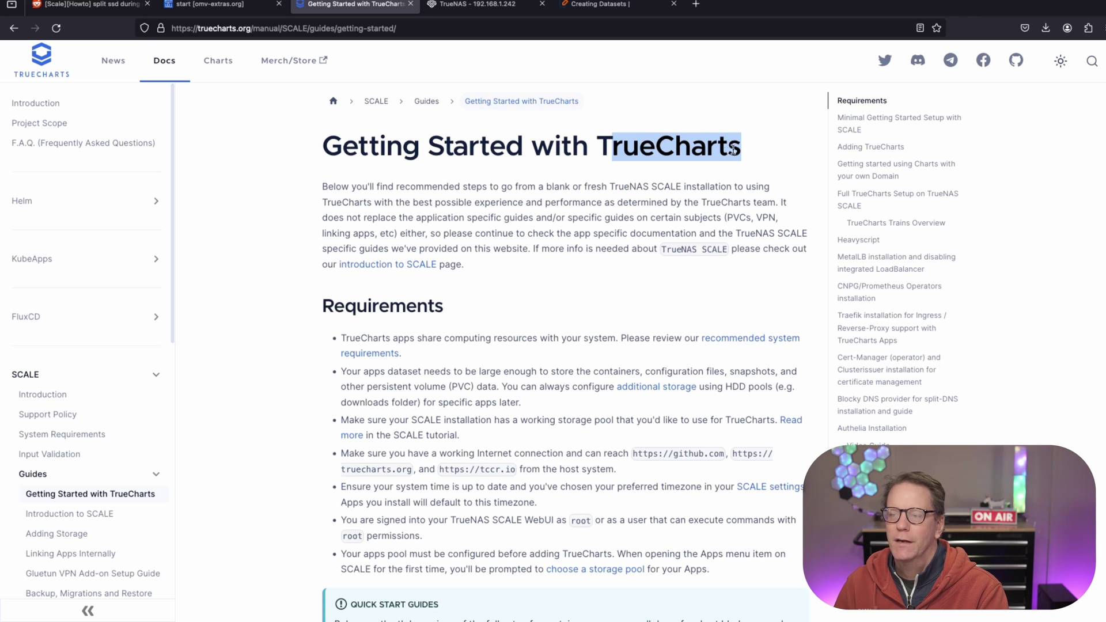
left_click(697, 177)
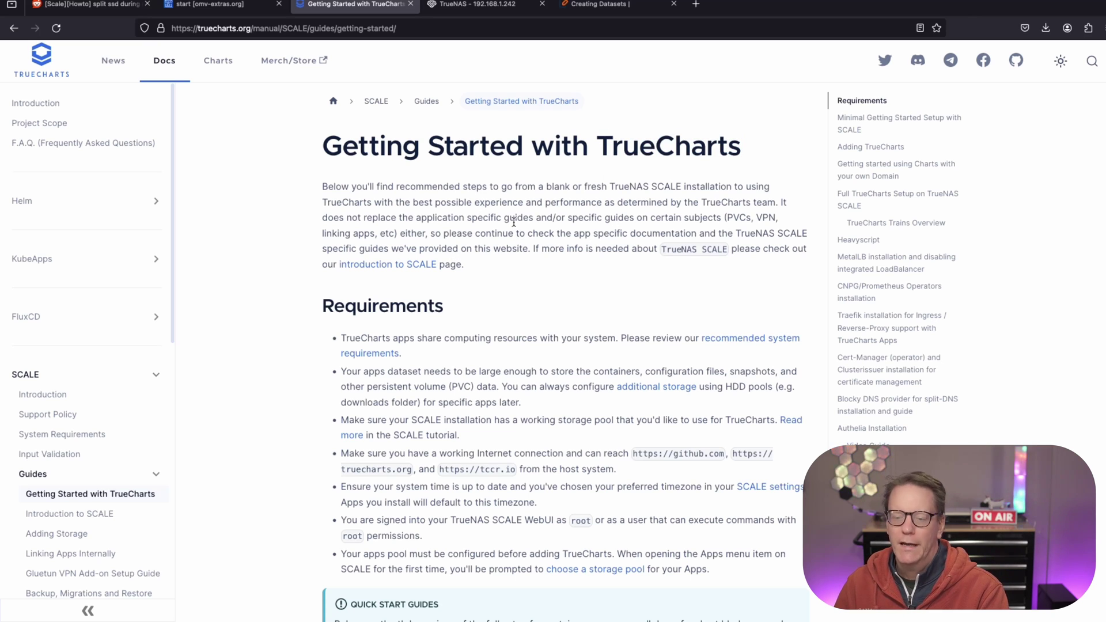
scroll(506, 220, "down", 3)
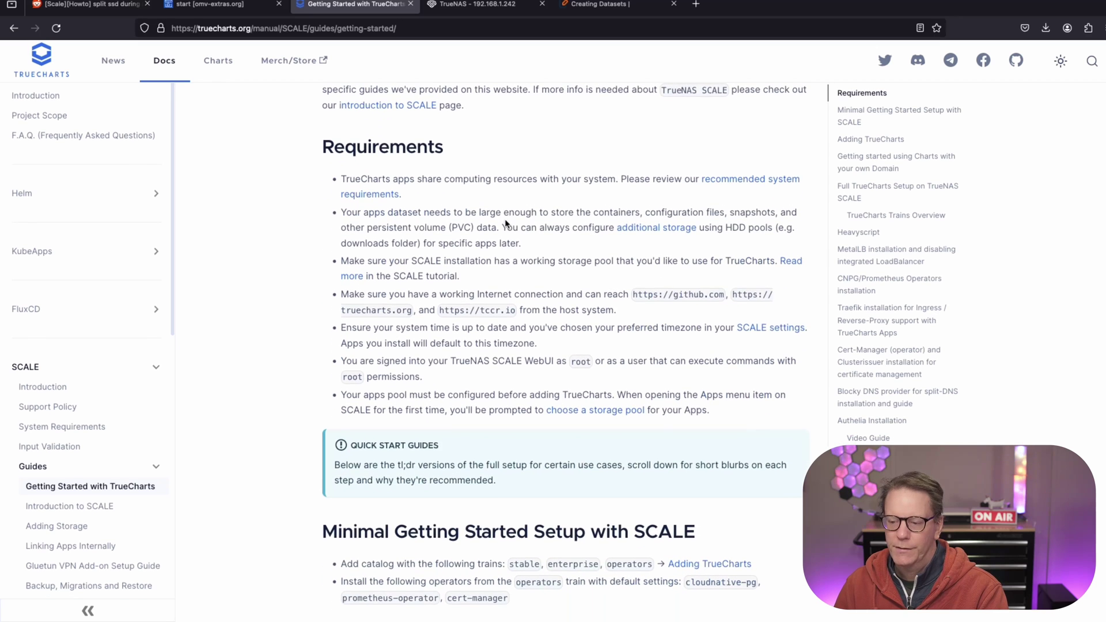
scroll(508, 213, "up", 3)
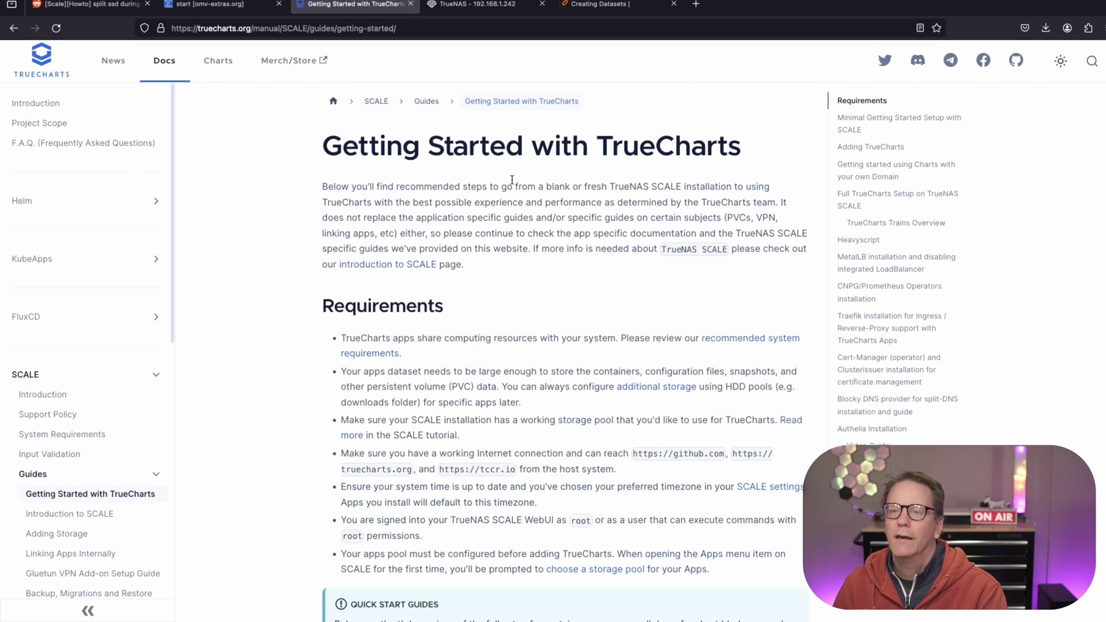
Return to TrueNAS and look over the CPU reporting graphs.
left_click(410, 4)
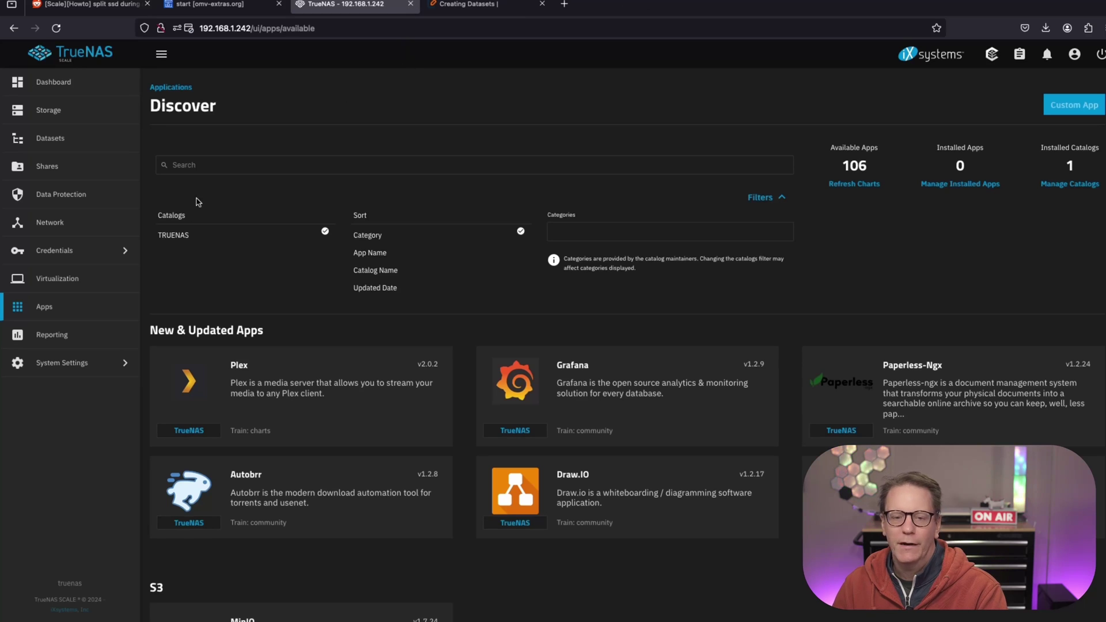
left_click(70, 344)
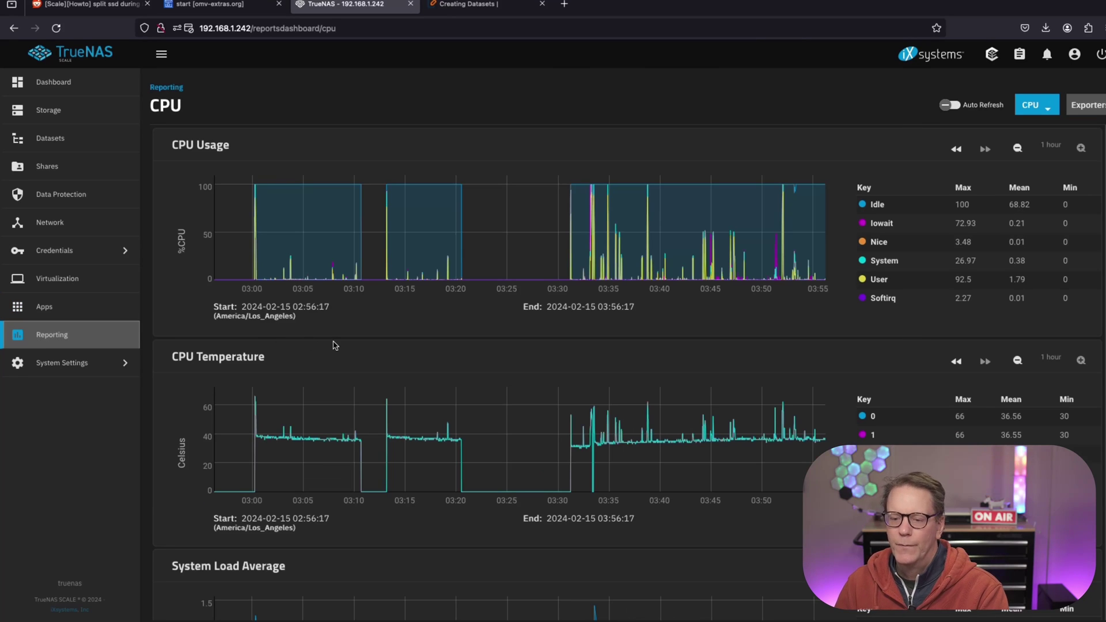
scroll(540, 373, "down", 3)
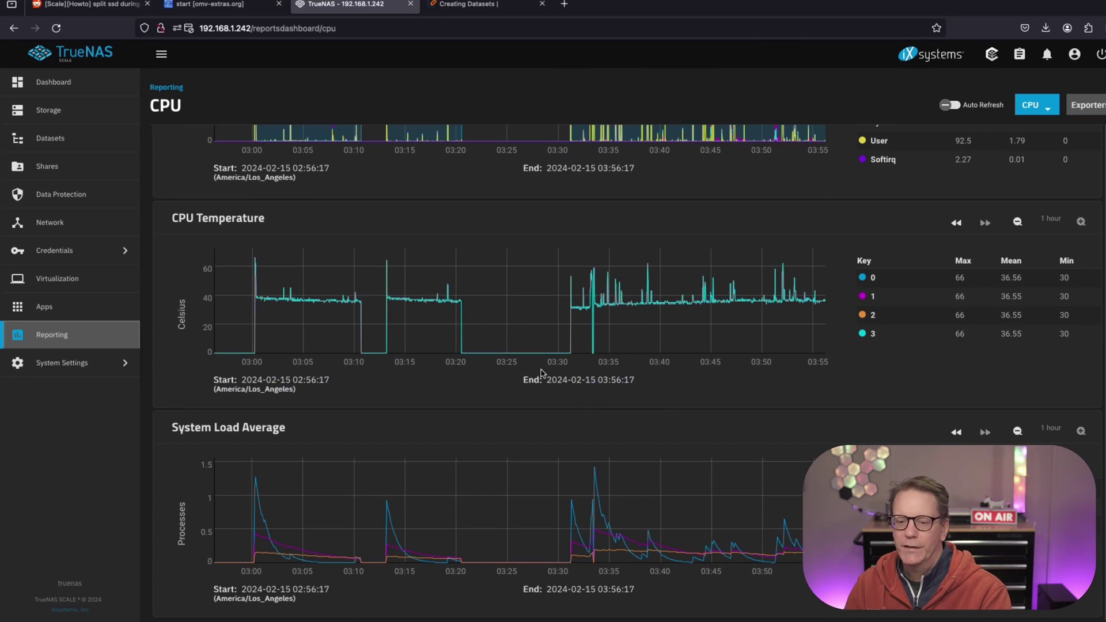
scroll(542, 372, "up", 3)
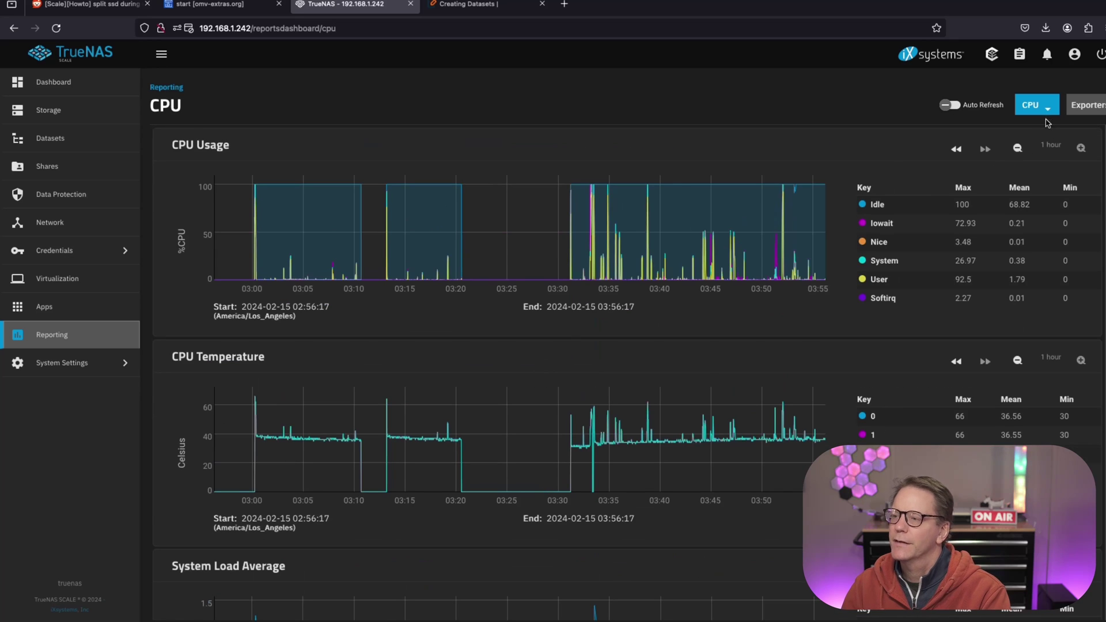
scroll(842, 240, "down", 2)
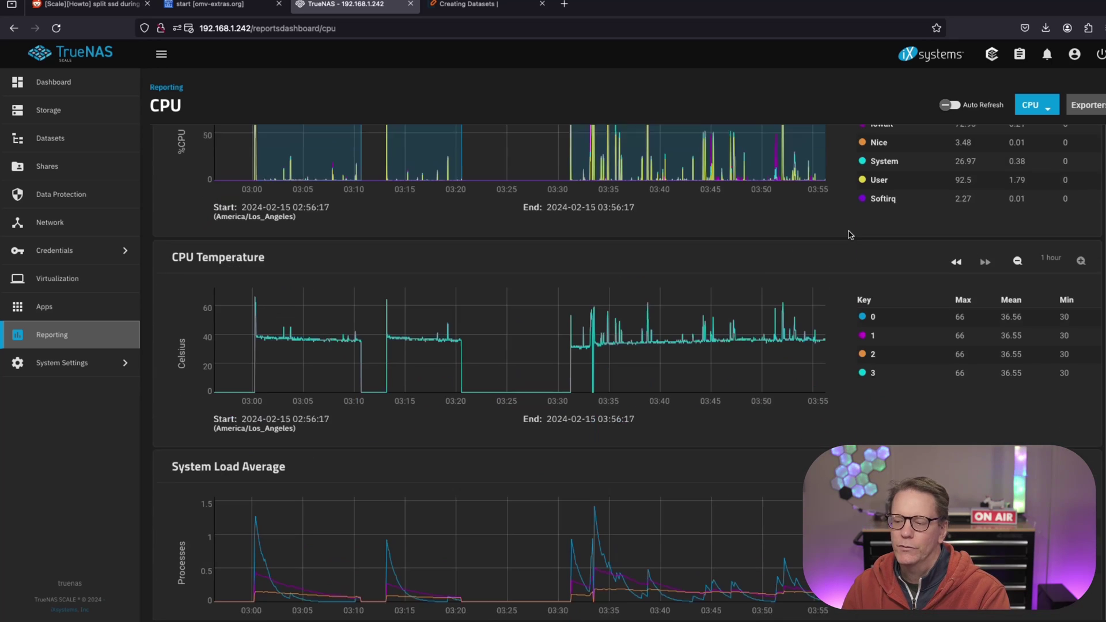
scroll(850, 235, "up", 2)
Switch the report to Disk statistics, then to Memory usage.
left_click(1043, 112)
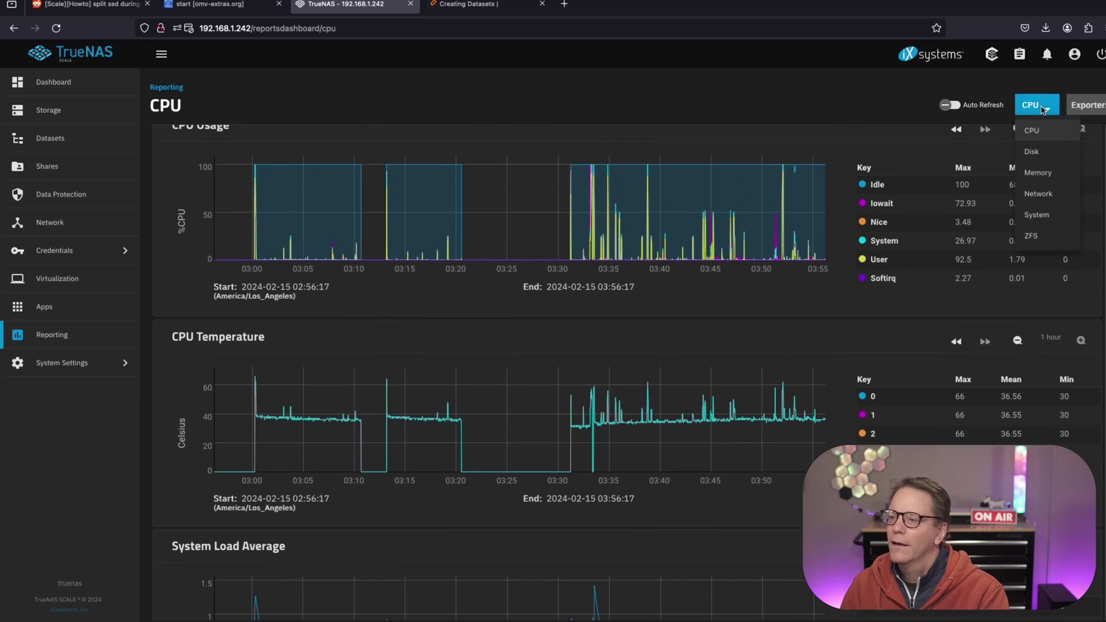
left_click(1046, 159)
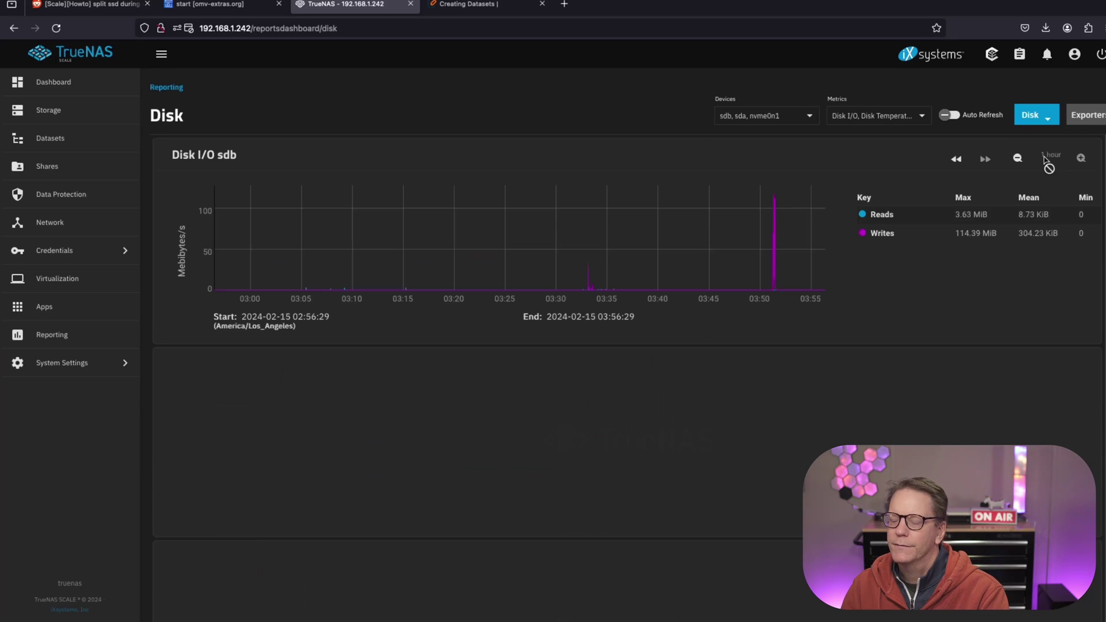
scroll(989, 201, "down", 15)
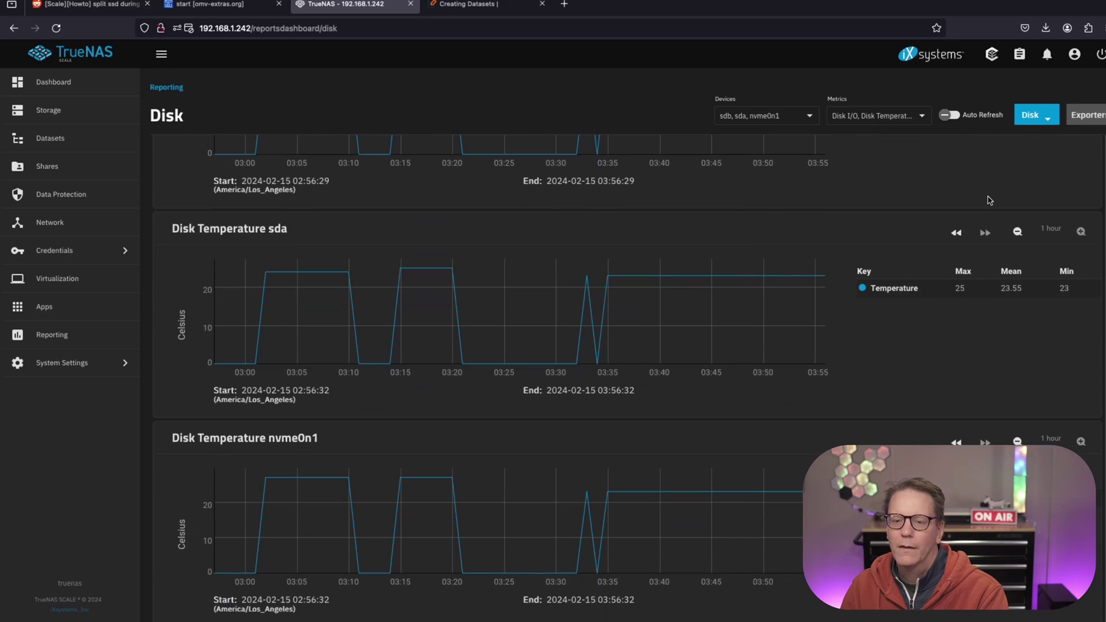
scroll(1003, 172, "up", 15)
left_click(1037, 120)
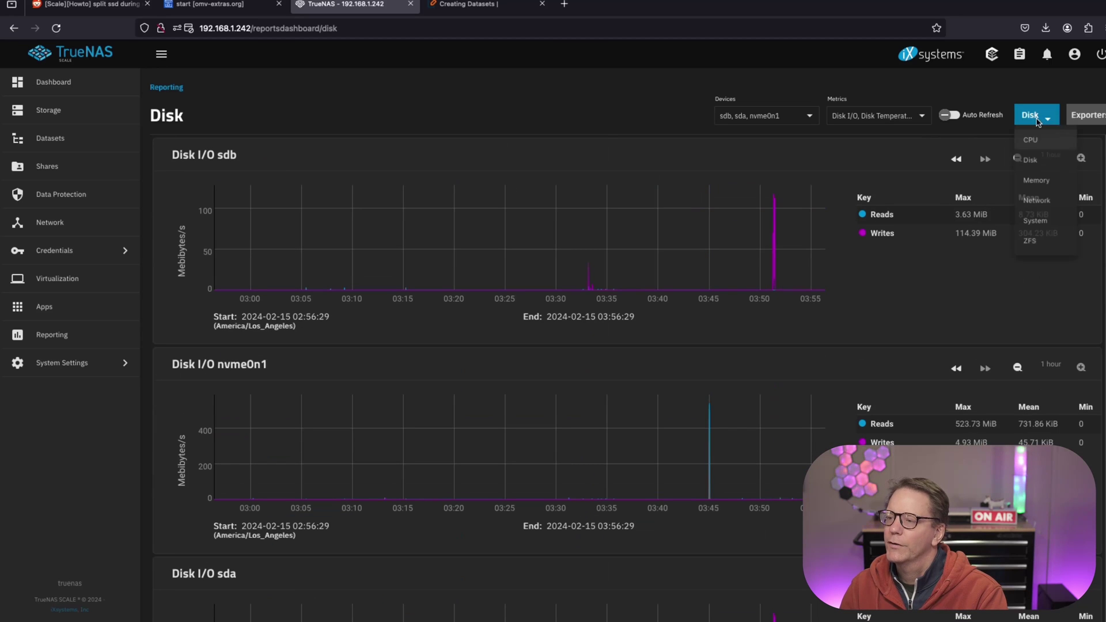
left_click(1043, 187)
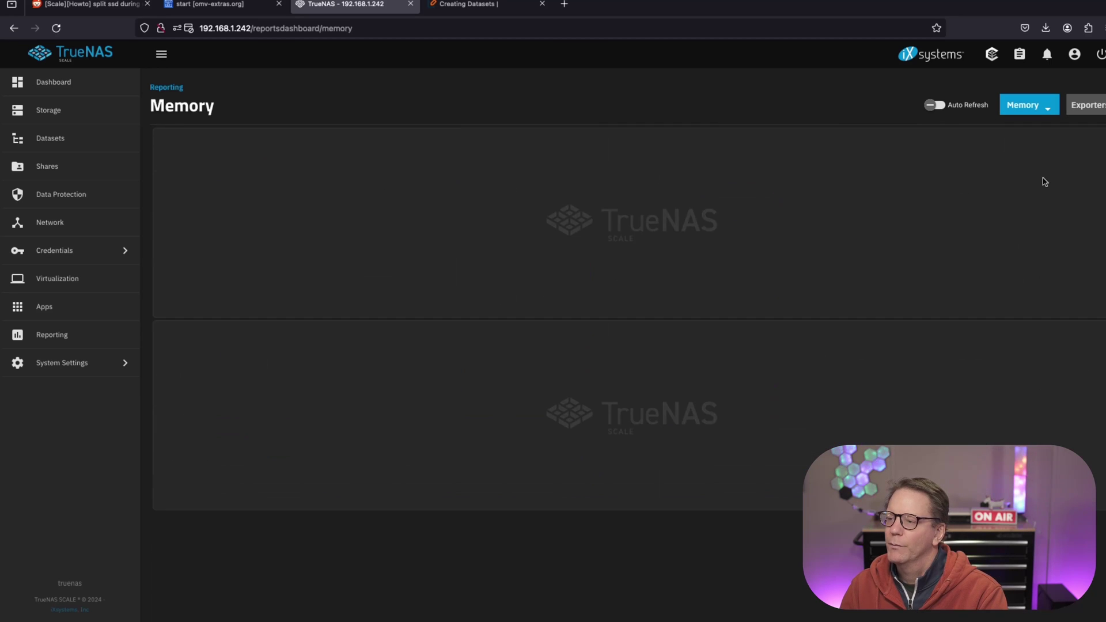
Step through the Network and System reports, ending on ZFS statistics.
left_click(1041, 111)
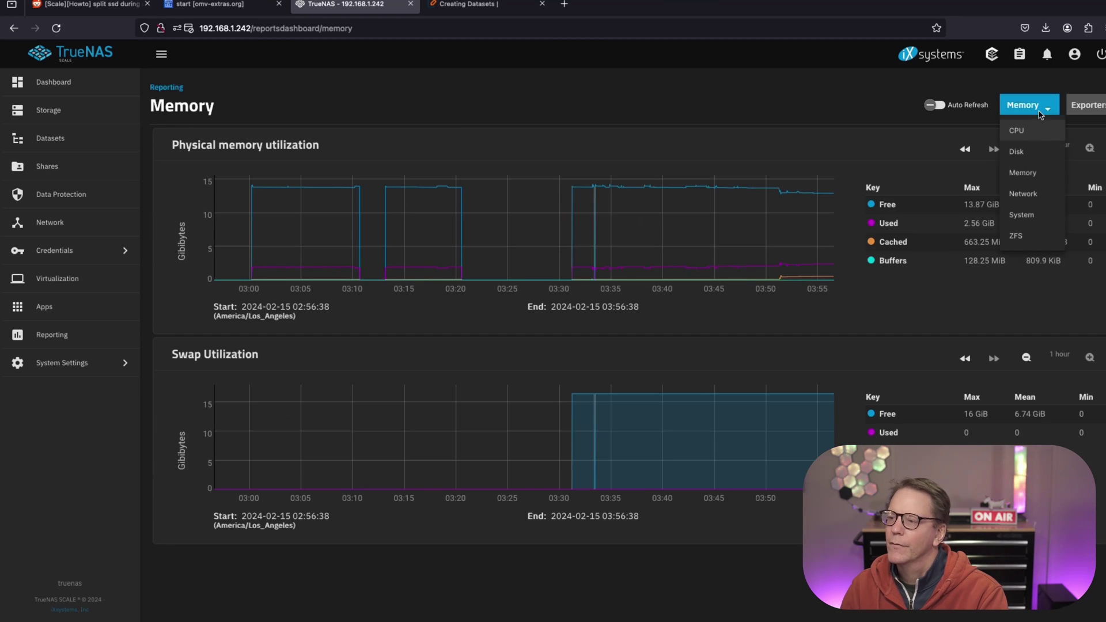
left_click(1035, 194)
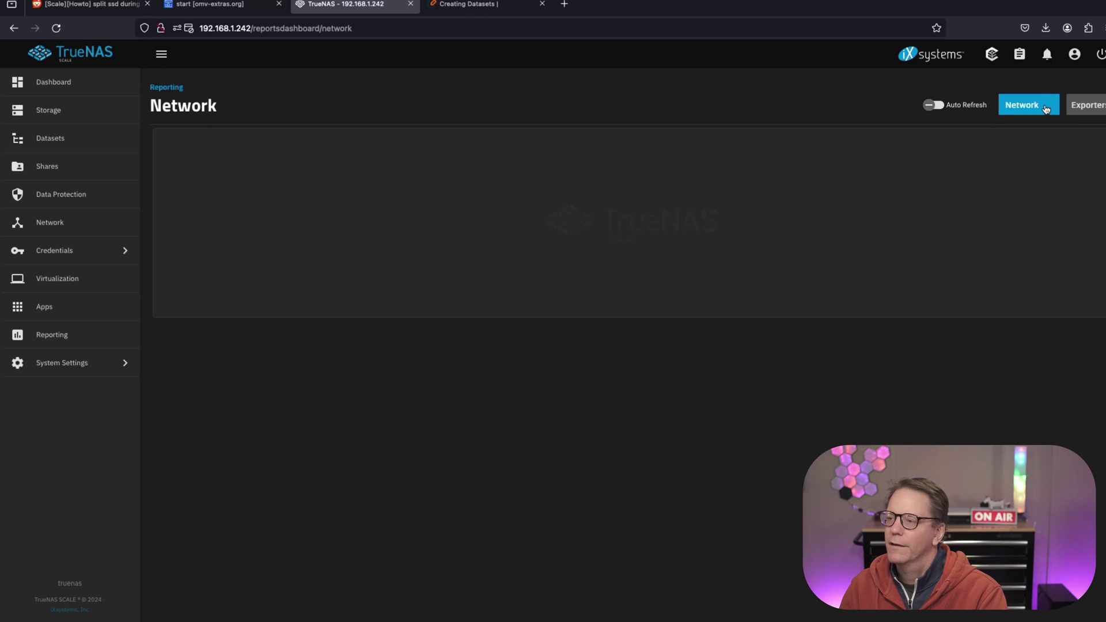
left_click(1046, 109)
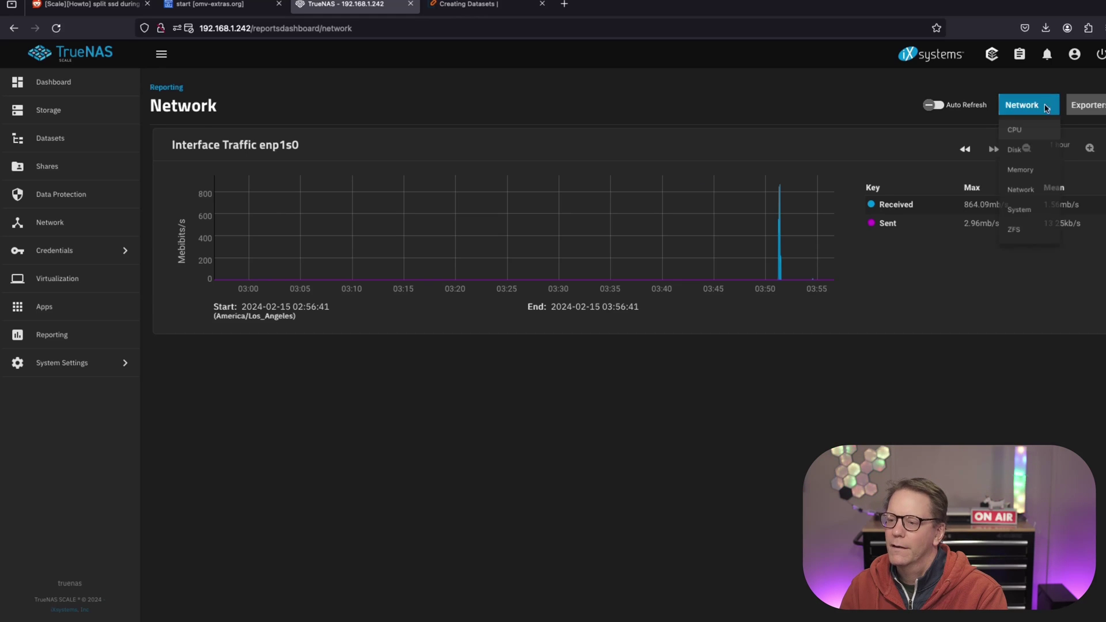
left_click(1037, 218)
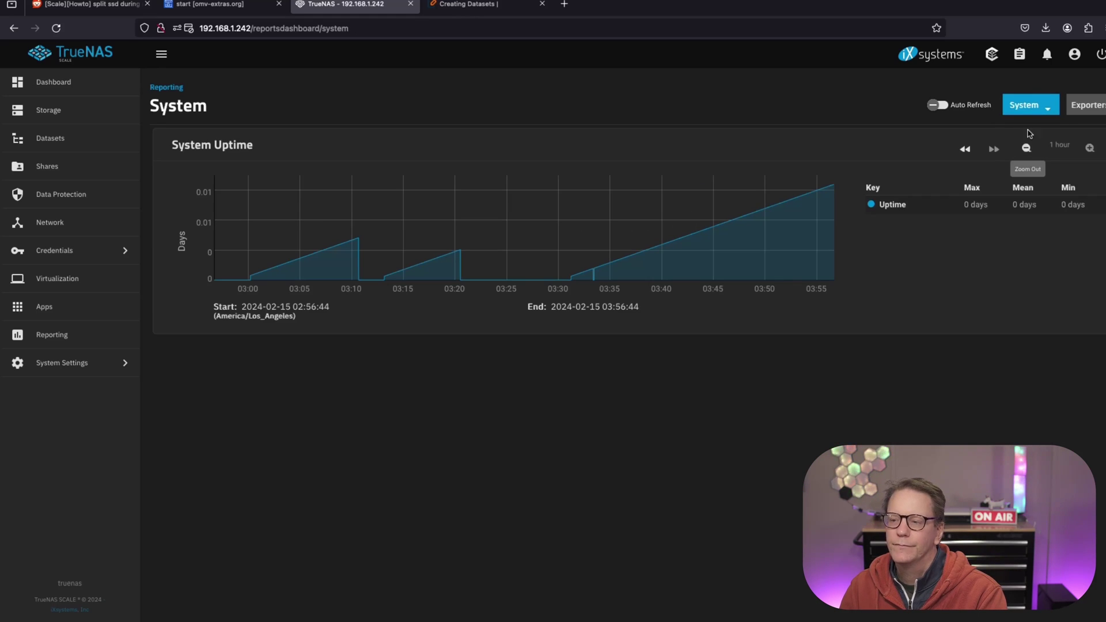
left_click(1040, 110)
left_click(1031, 246)
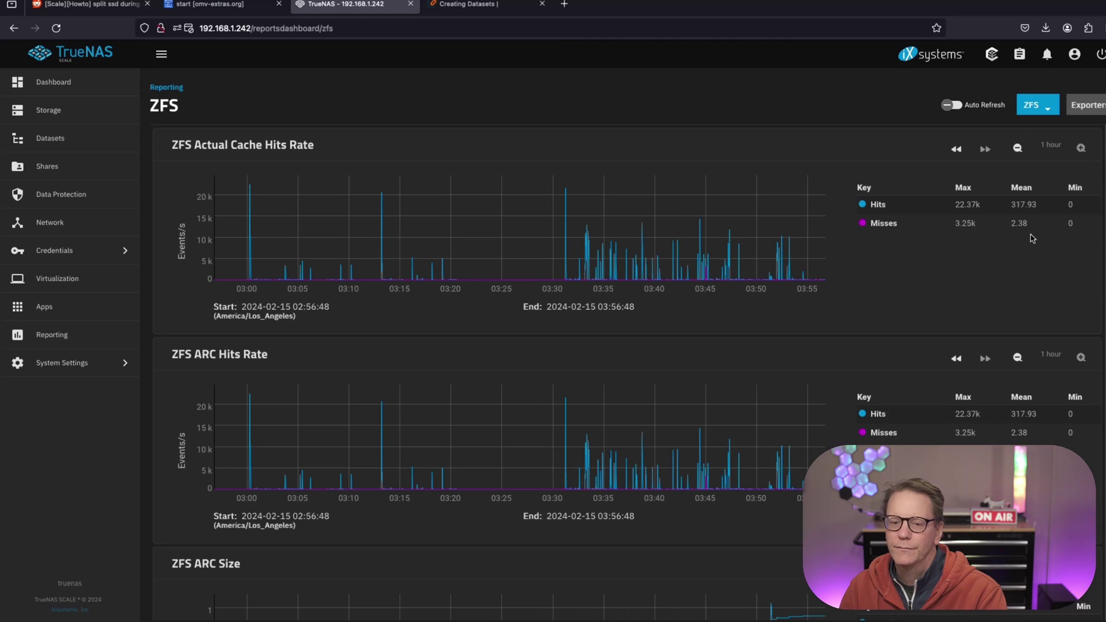
Review the Update and General system settings pages.
left_click(59, 369)
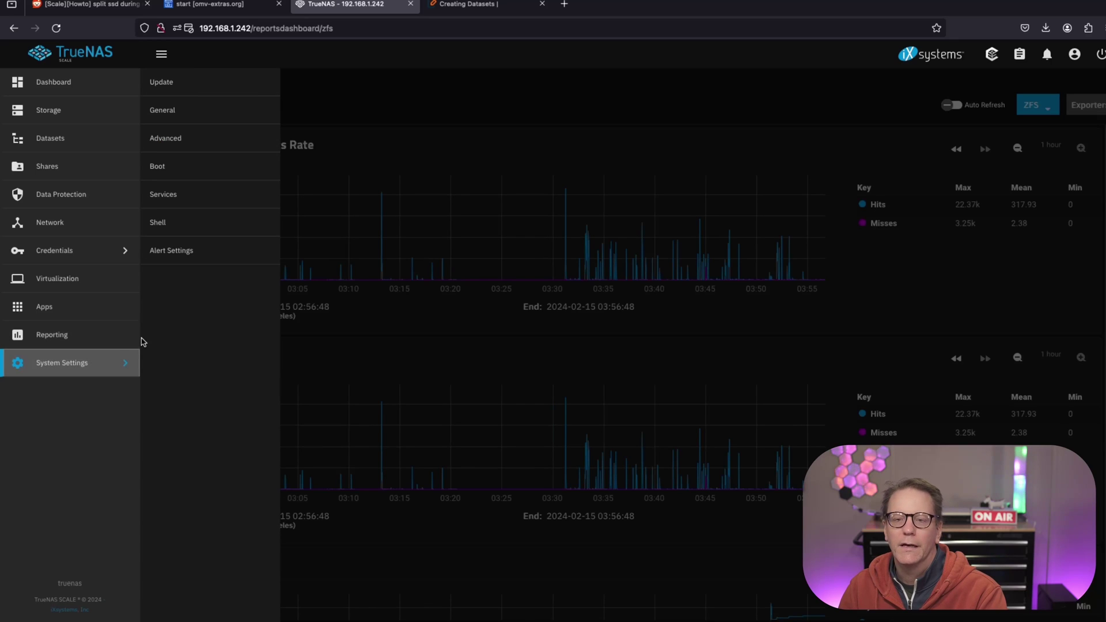
left_click(198, 85)
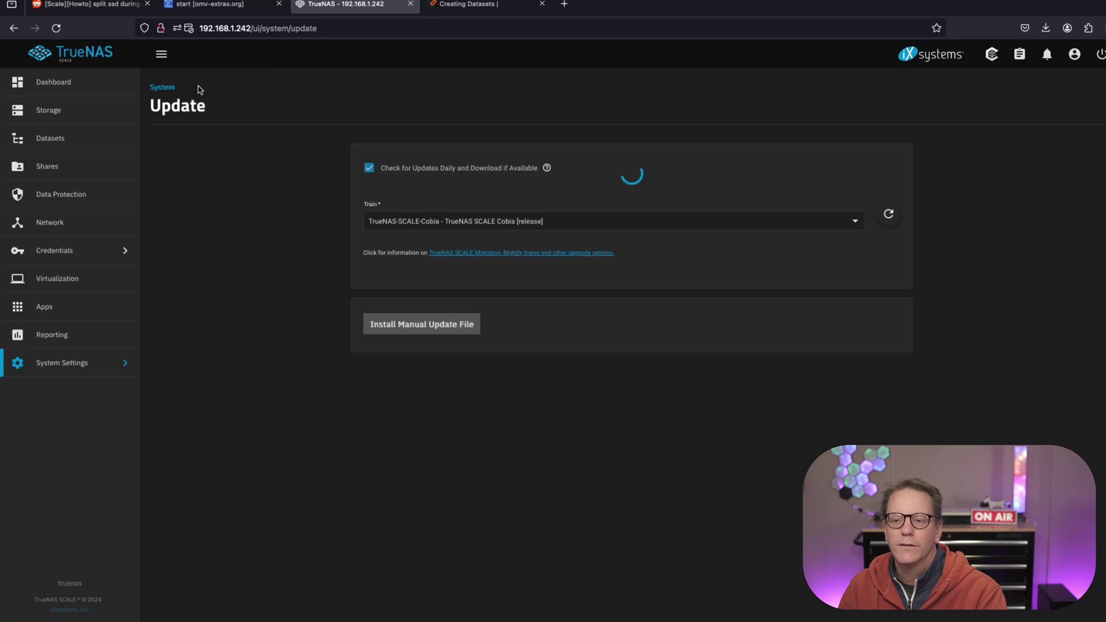
left_click(98, 368)
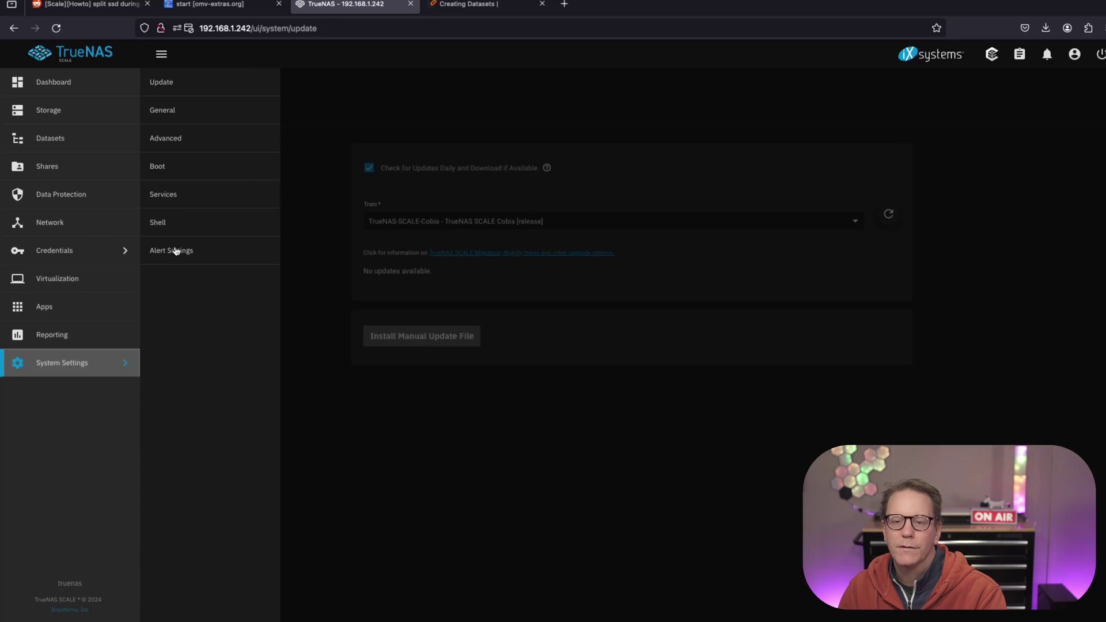
left_click(211, 118)
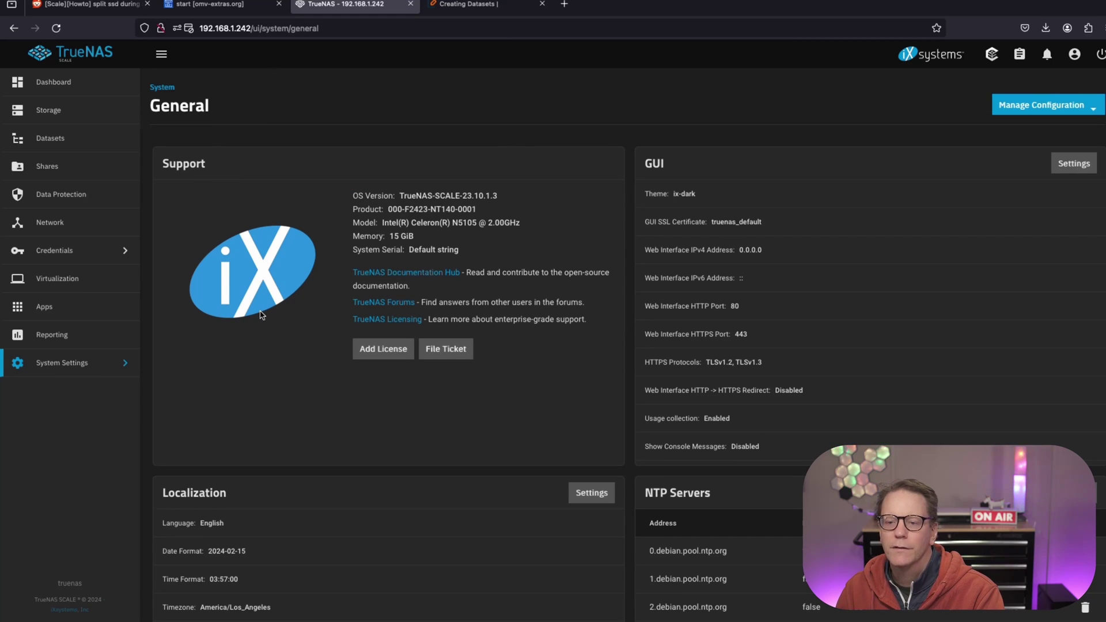
scroll(260, 313, "down", 5)
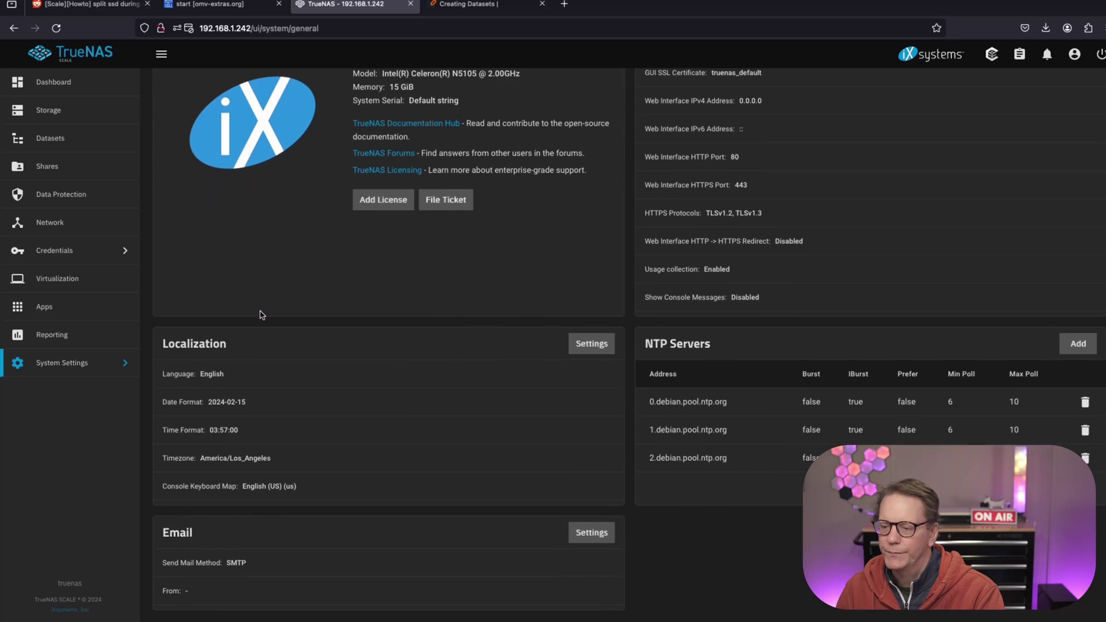
scroll(259, 313, "up", 5)
Check the Advanced settings and Boot environments, then view the boot pool's health status.
left_click(74, 363)
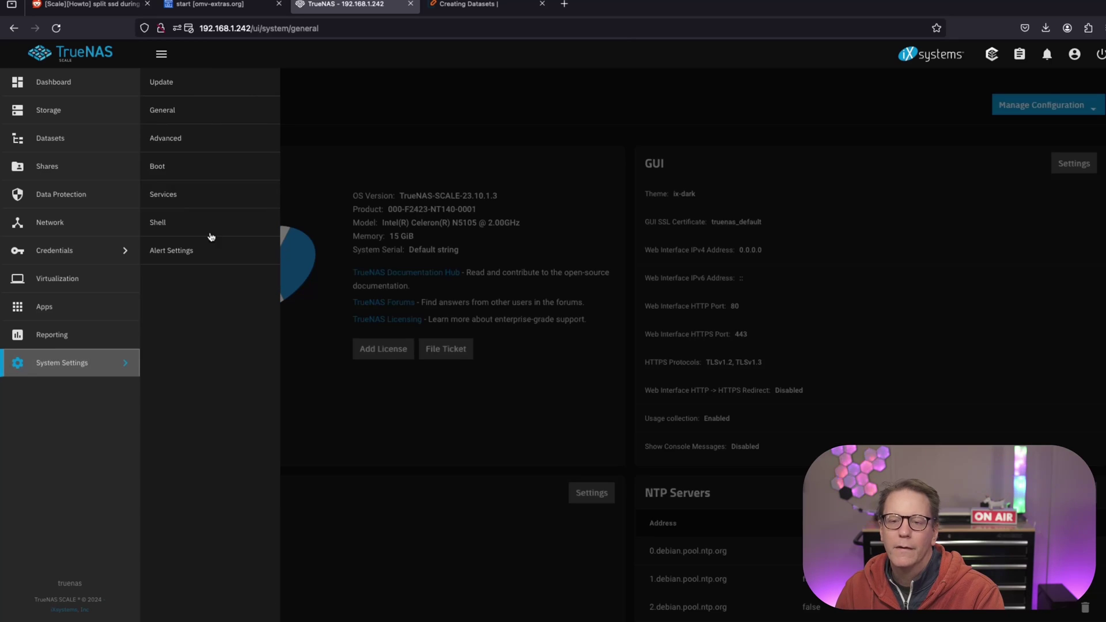
left_click(231, 144)
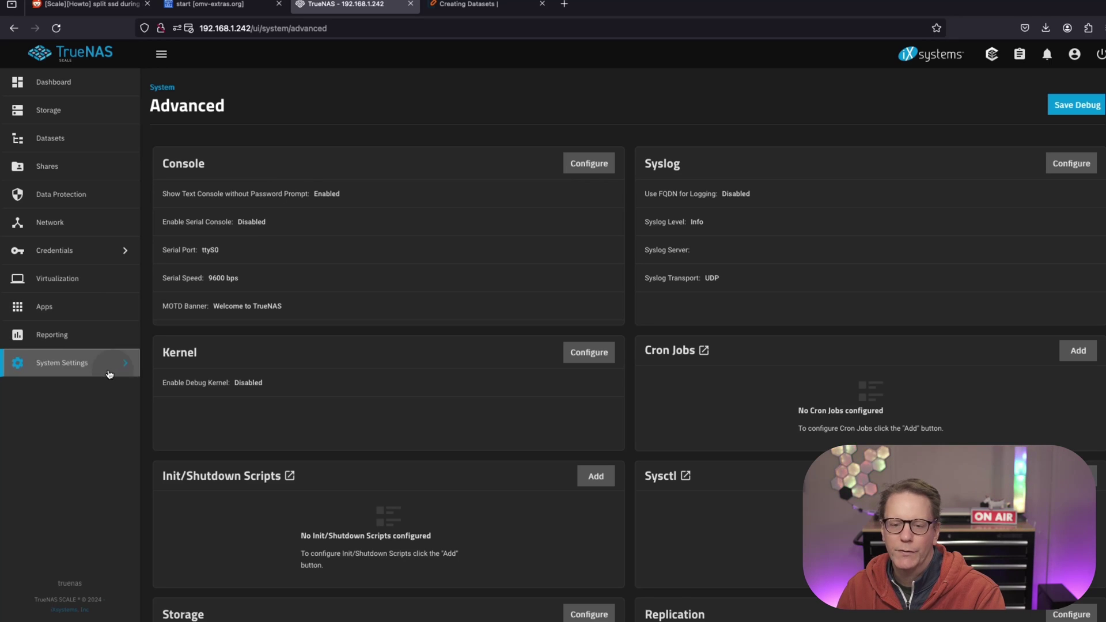
left_click(129, 367)
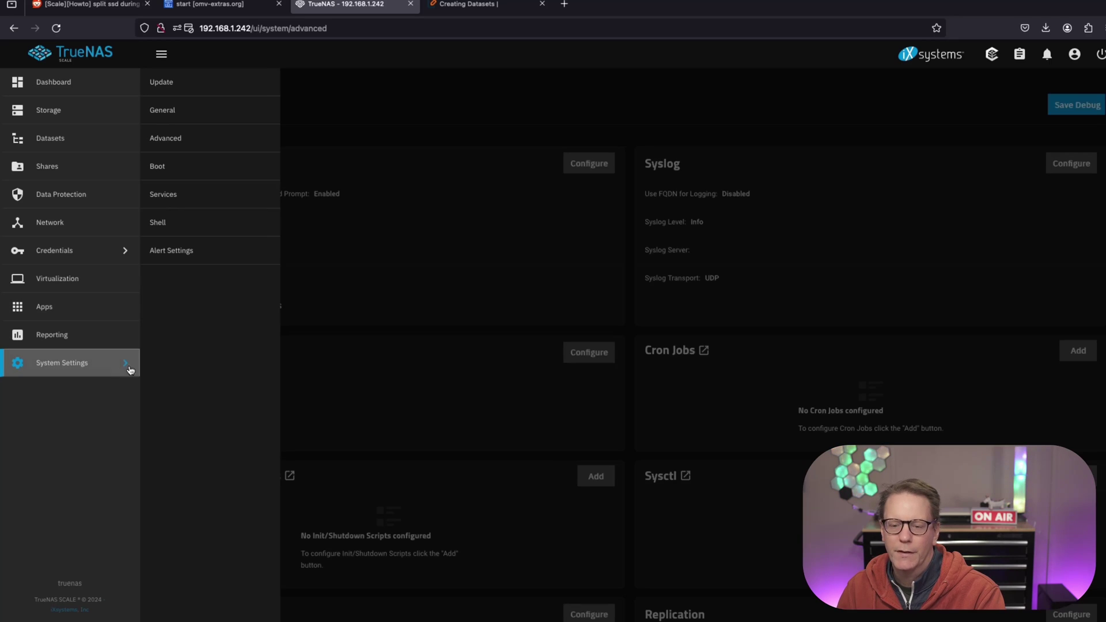
left_click(206, 174)
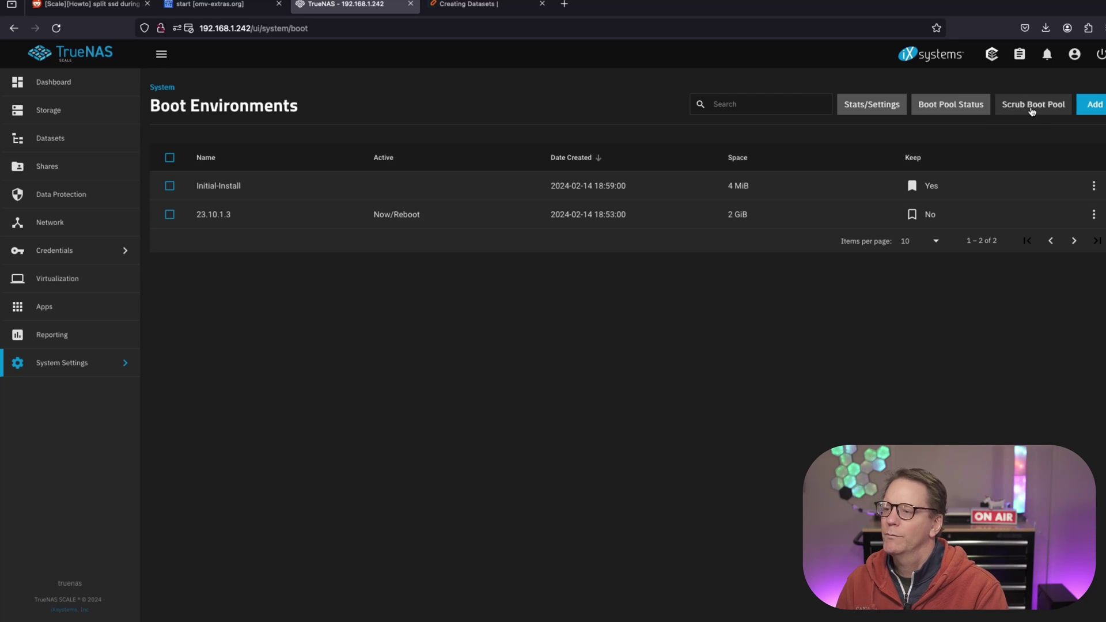
left_click(972, 108)
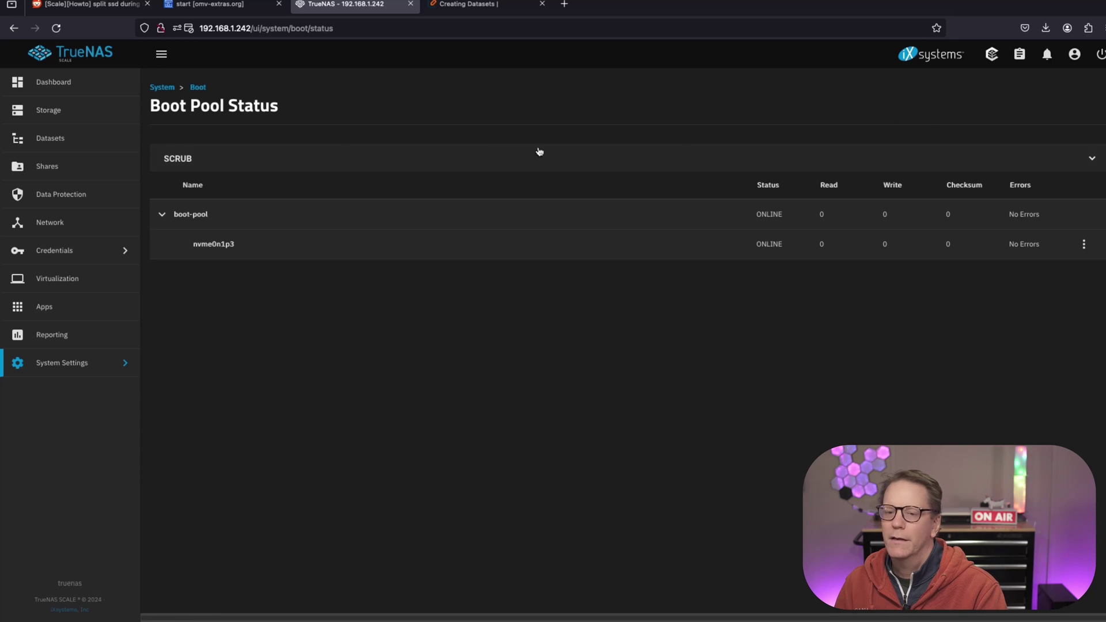
Return to General settings, then view the Services, Shell and Alert Settings pages.
left_click(166, 89)
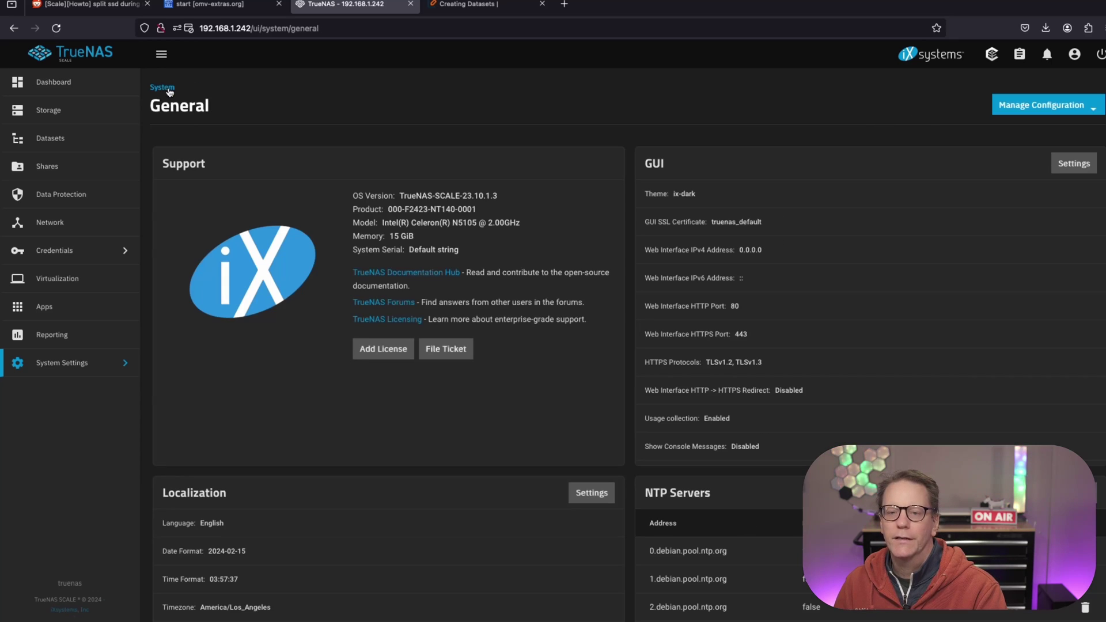
left_click(117, 364)
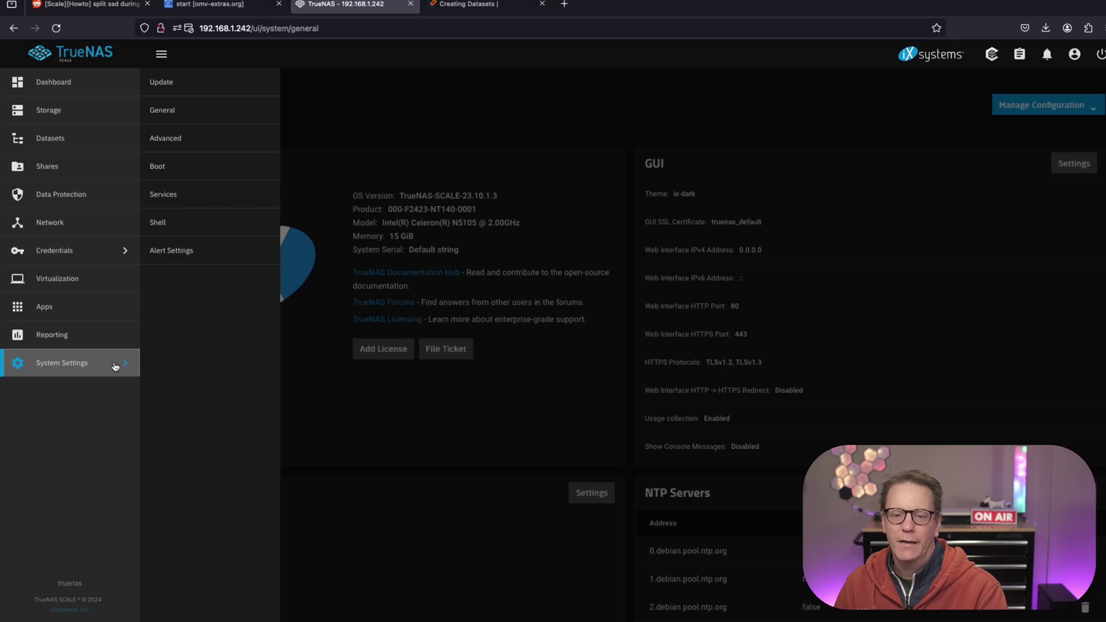
left_click(209, 201)
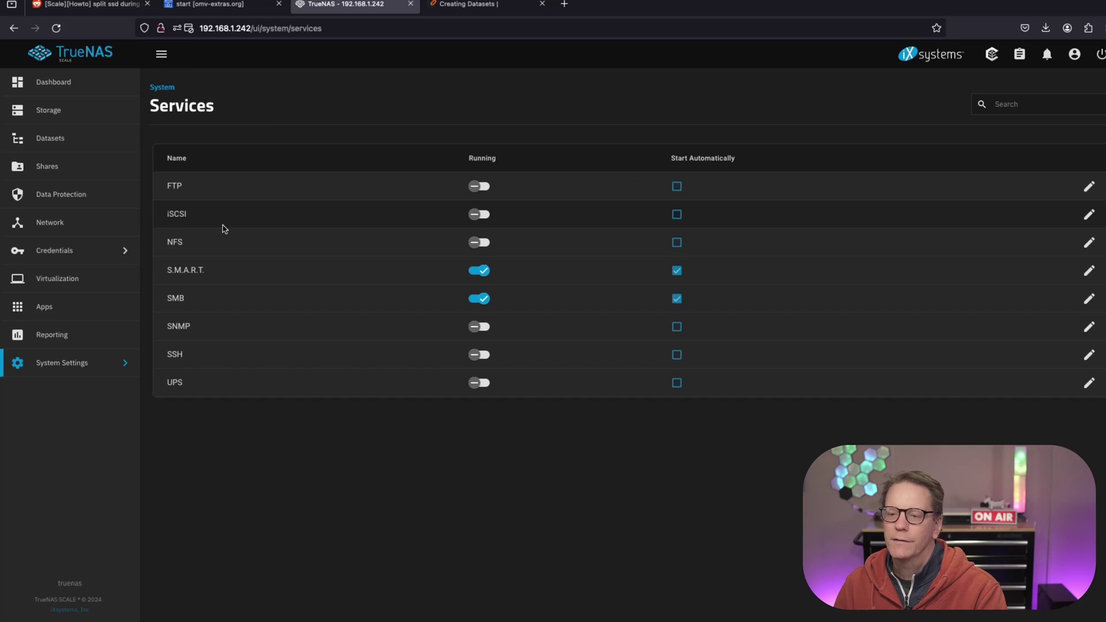
left_click(79, 360)
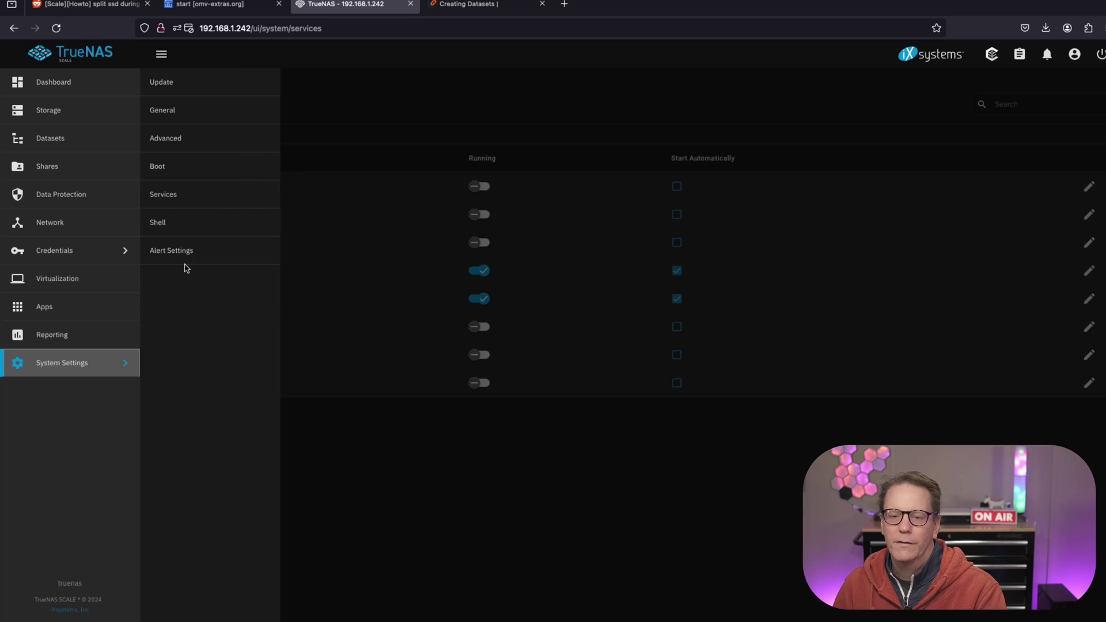
left_click(201, 227)
left_click(108, 363)
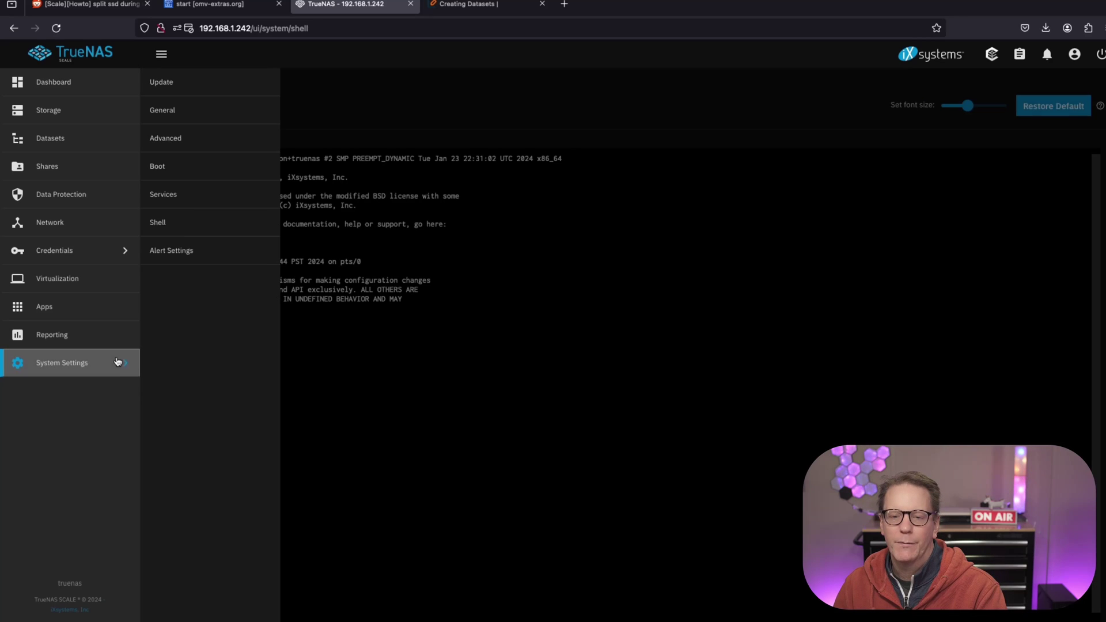
left_click(203, 254)
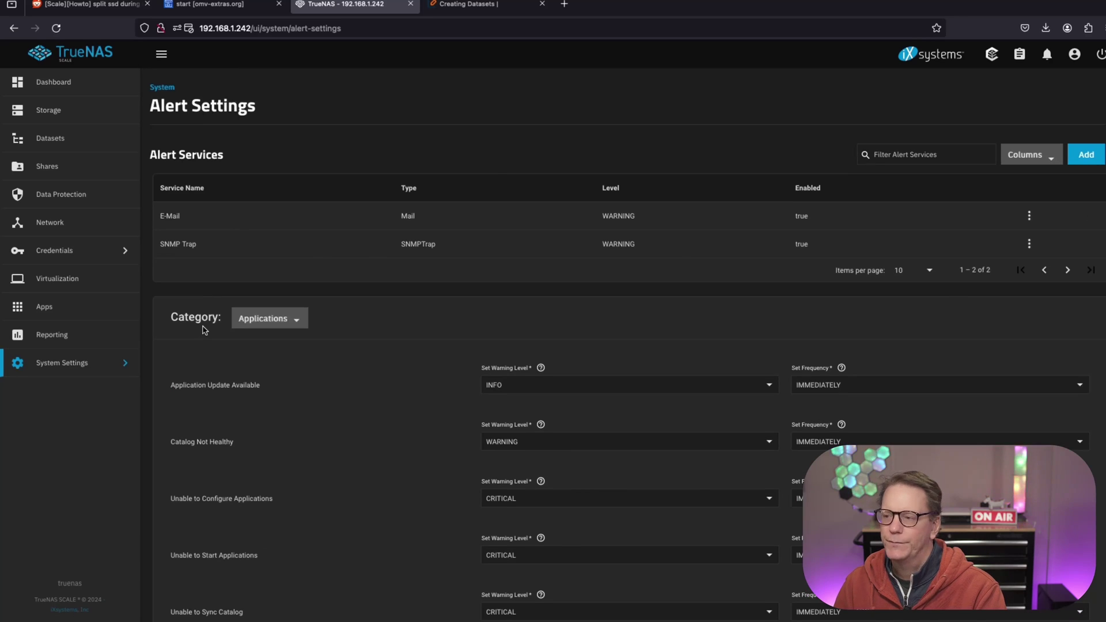